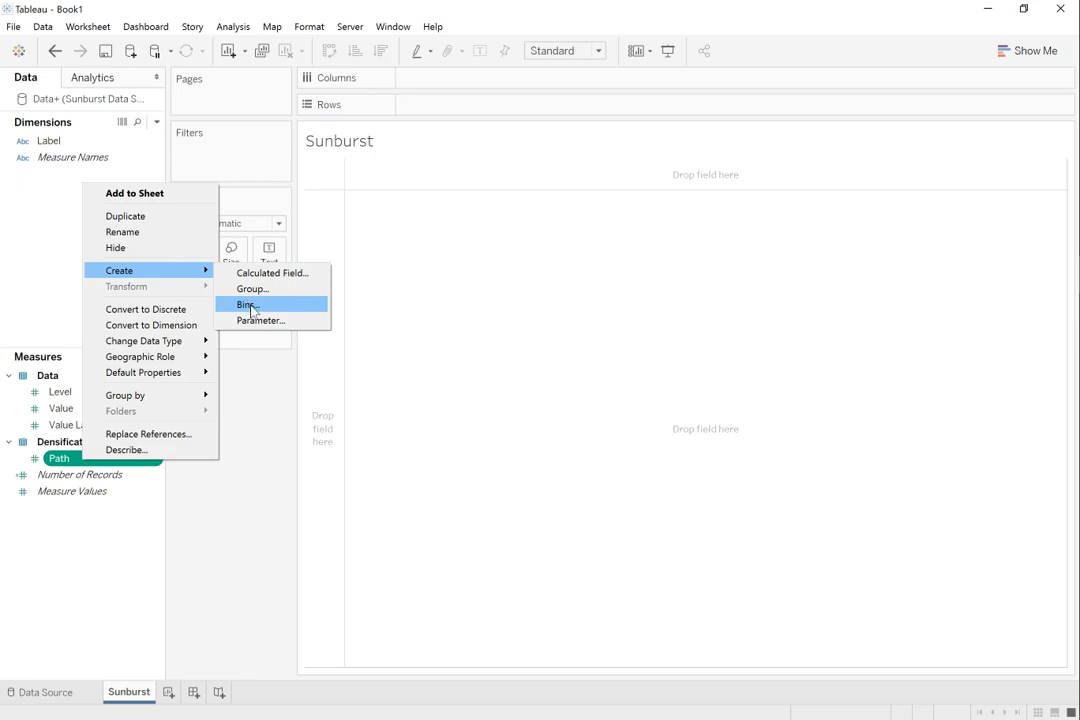
# Step: Create bins from the Path measure with a bin size of 1
pyautogui.press('Tab')
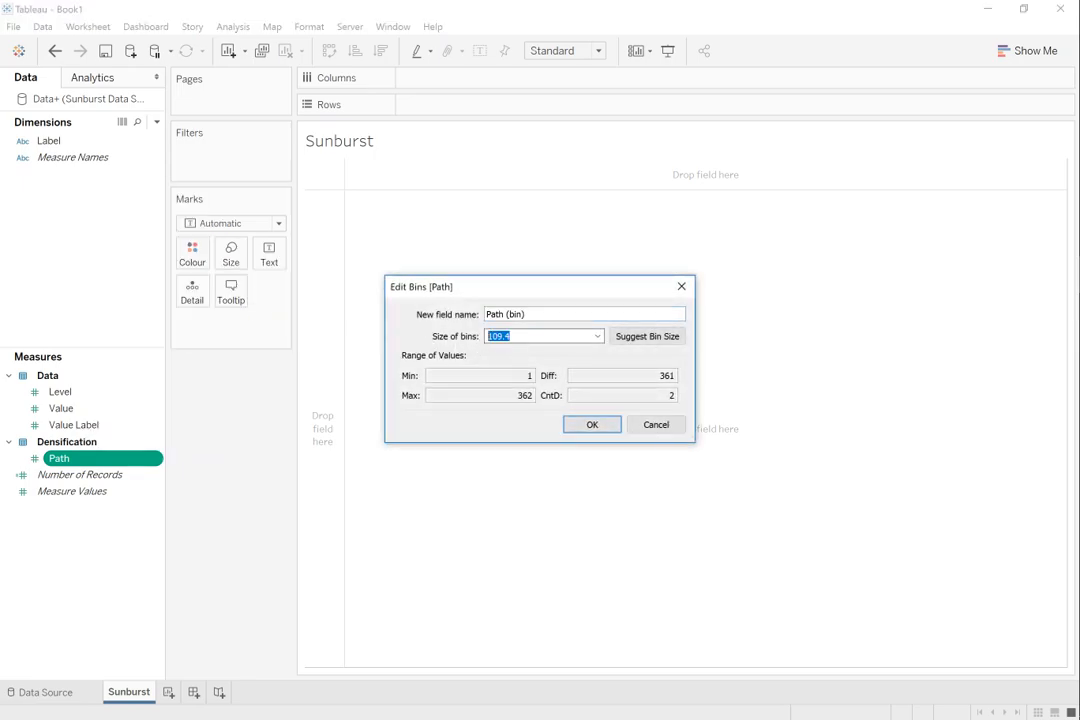
pyautogui.write('1')
pyautogui.click(592, 425)
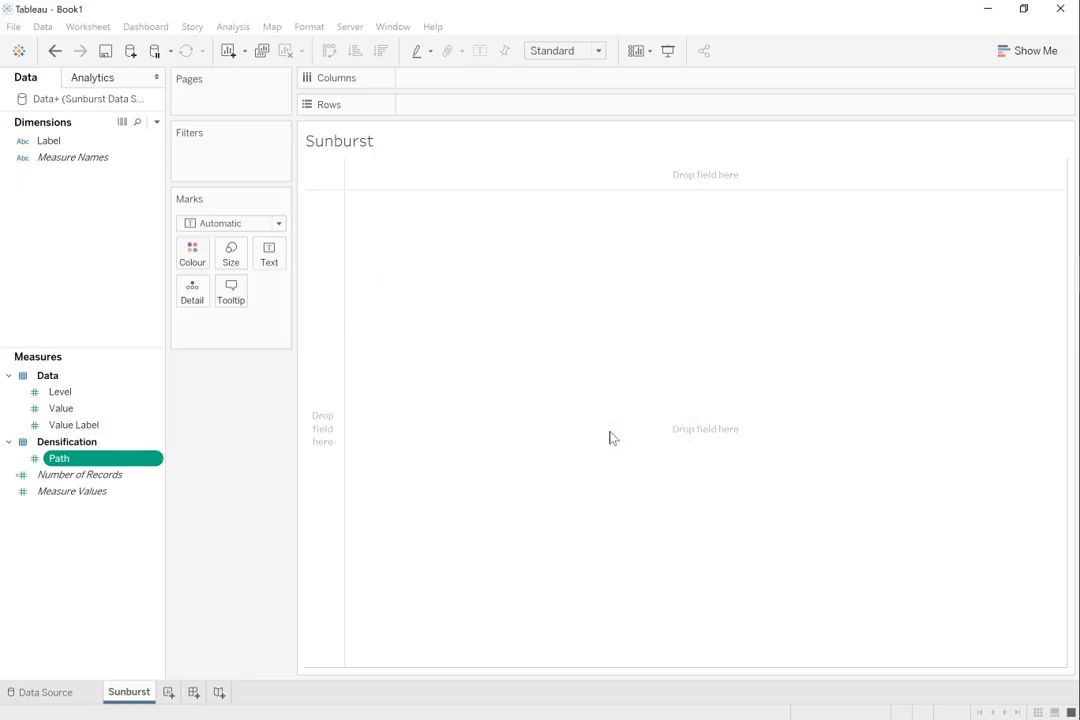
# Step: Create a calculated field named Index with the formula INDEX()-1
pyautogui.rightClick(97, 236)
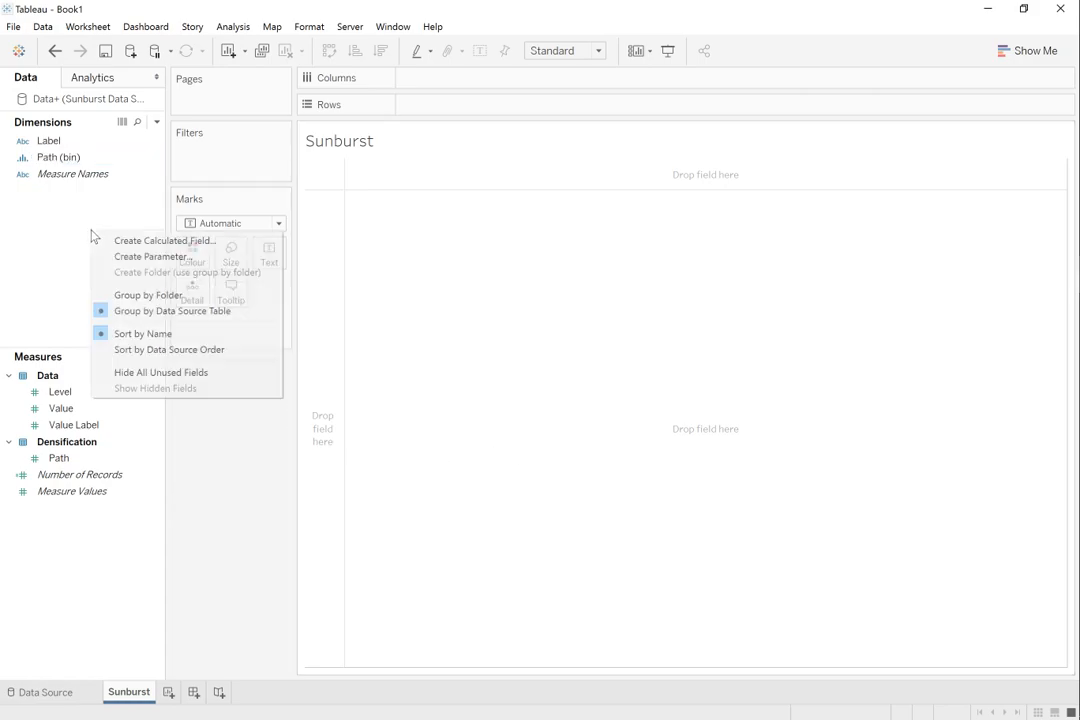
pyautogui.click(111, 241)
pyautogui.press('BackSpace')
pyautogui.press('Tab')
pyautogui.write('INDEX()')
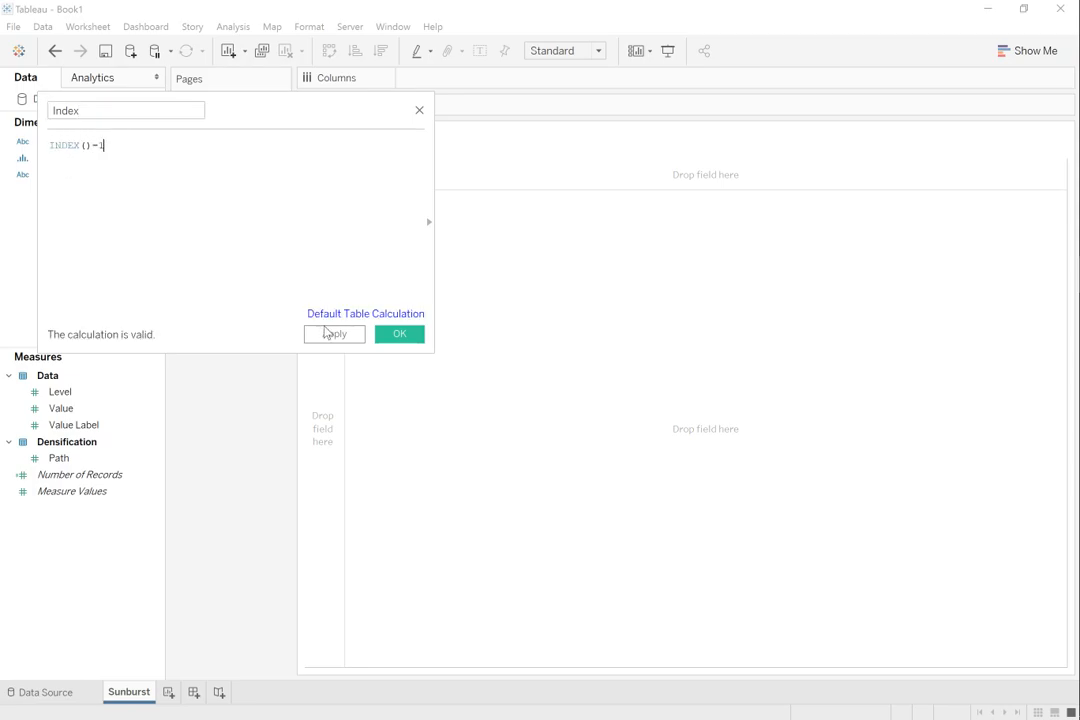
pyautogui.click(338, 335)
pyautogui.click(390, 336)
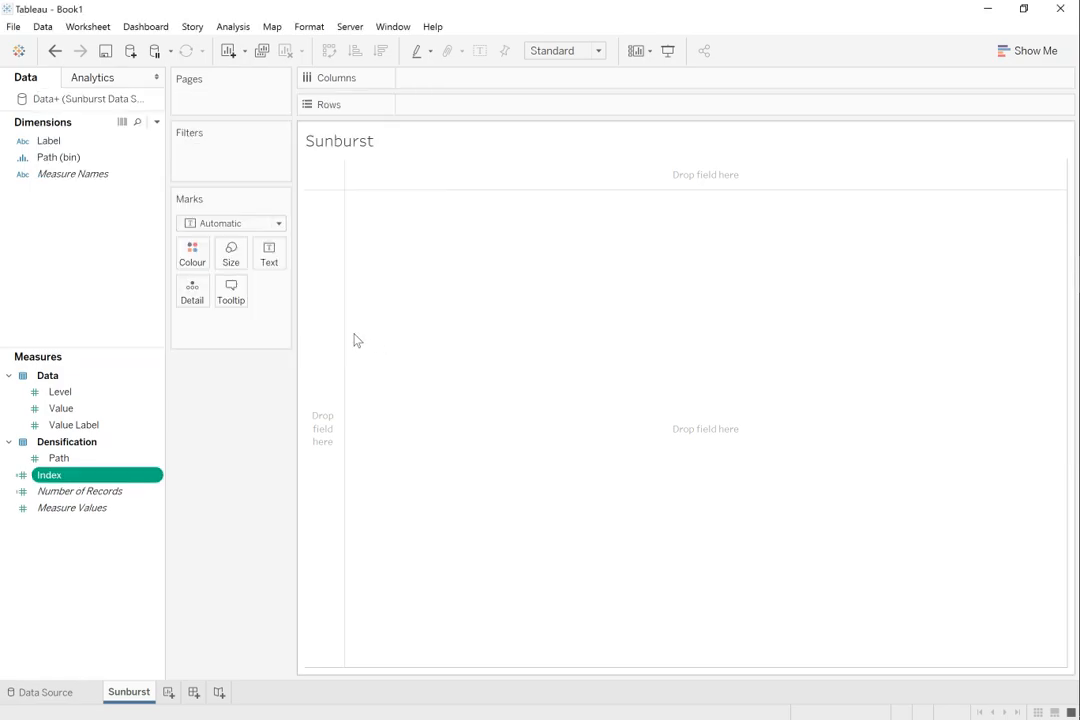
pyautogui.click(69, 572)
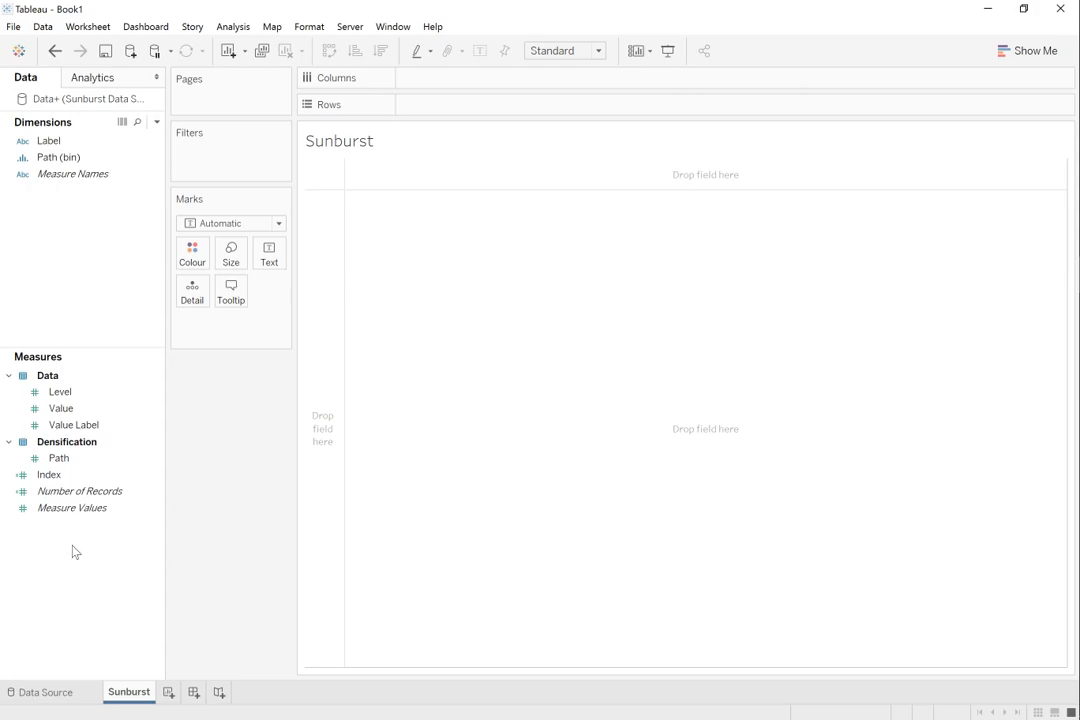
# Step: Create a calculated field named X with the formula SIN(RADIANS([Index]))
pyautogui.rightClick(73, 552)
pyautogui.click(92, 559)
pyautogui.write('X')
pyautogui.press('Tab')
pyautogui.write('SIN(RA')
pyautogui.press('Return')
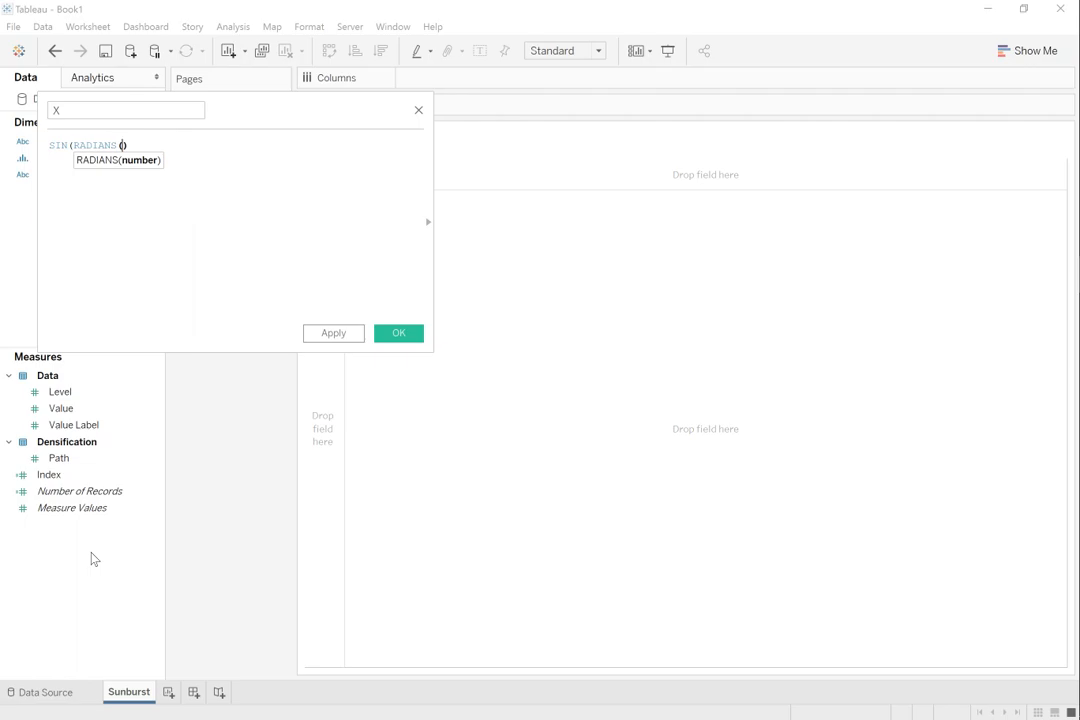
pyautogui.write('Inde')
pyautogui.press('Return')
pyautogui.write(')')
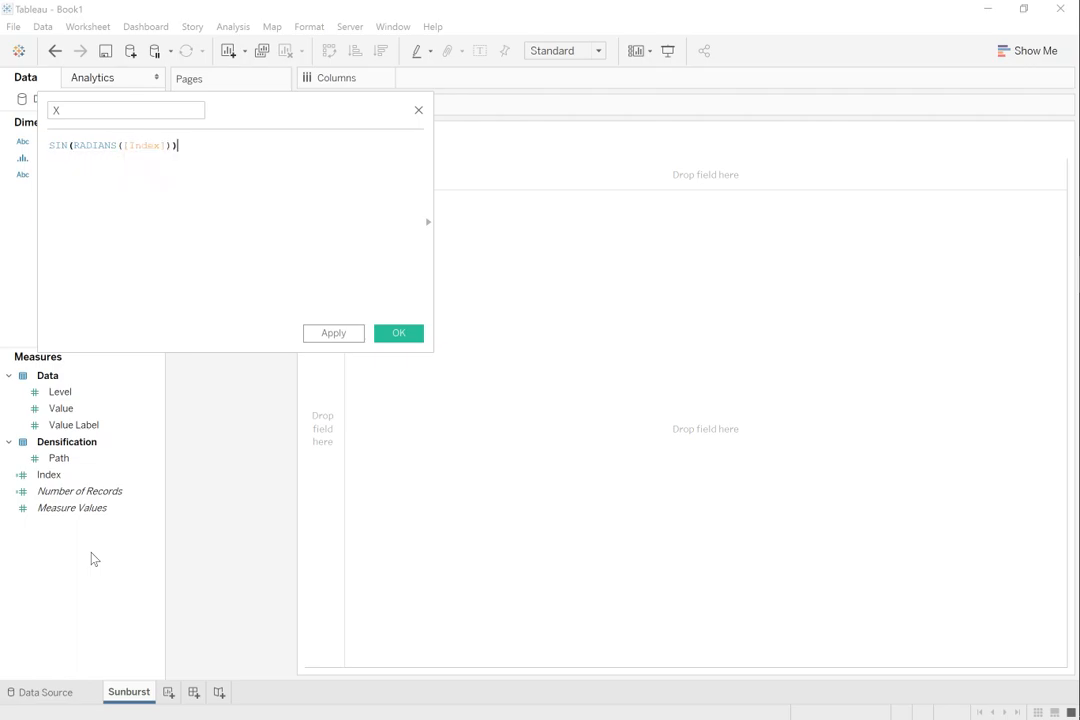
pyautogui.click(357, 338)
pyautogui.click(387, 336)
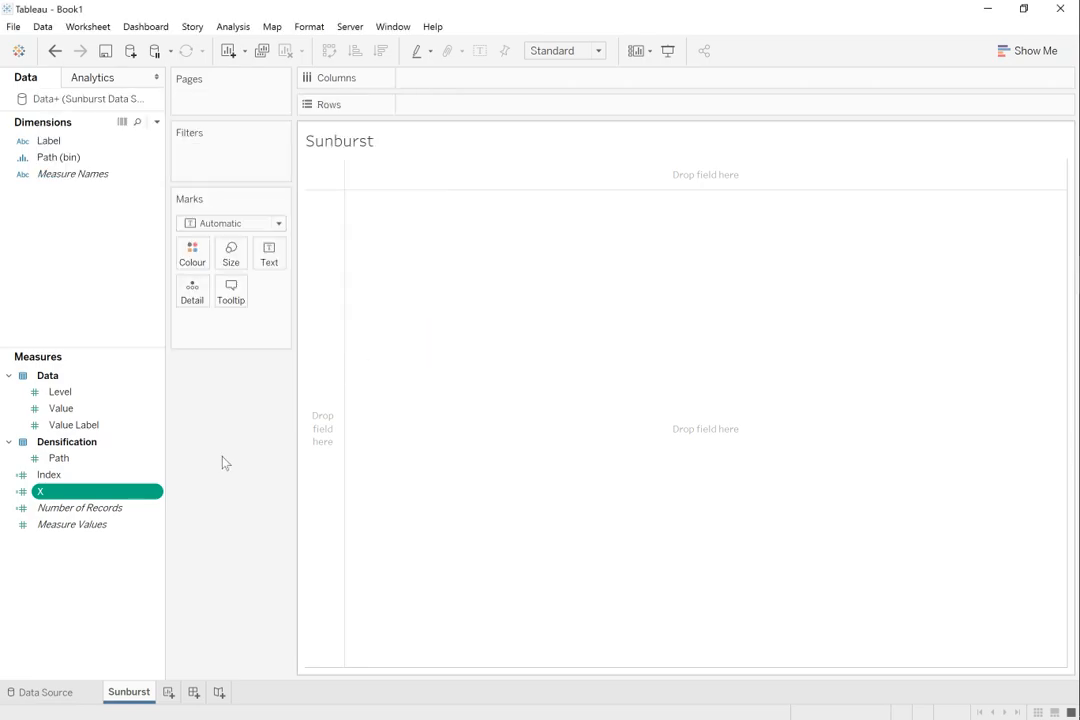
# Step: Create a calculated field named Y with the formula COS(RADIANS([Index]))
pyautogui.rightClick(68, 547)
pyautogui.click(140, 555)
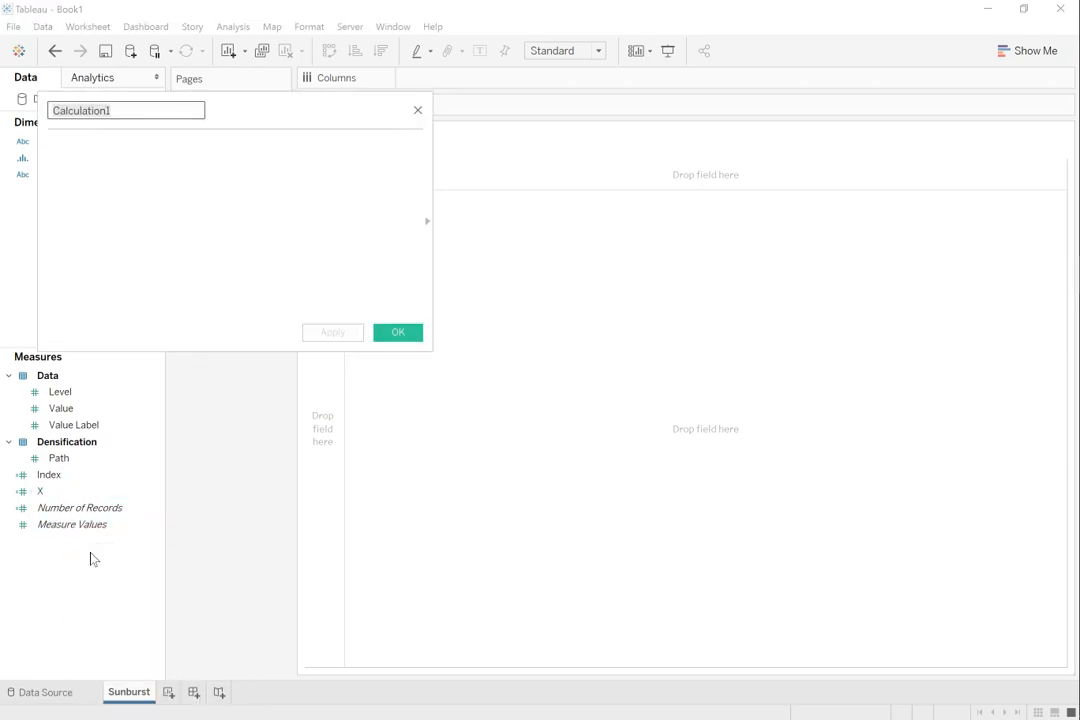
pyautogui.write('Y')
pyautogui.press('Tab')
pyautogui.write('COS(')
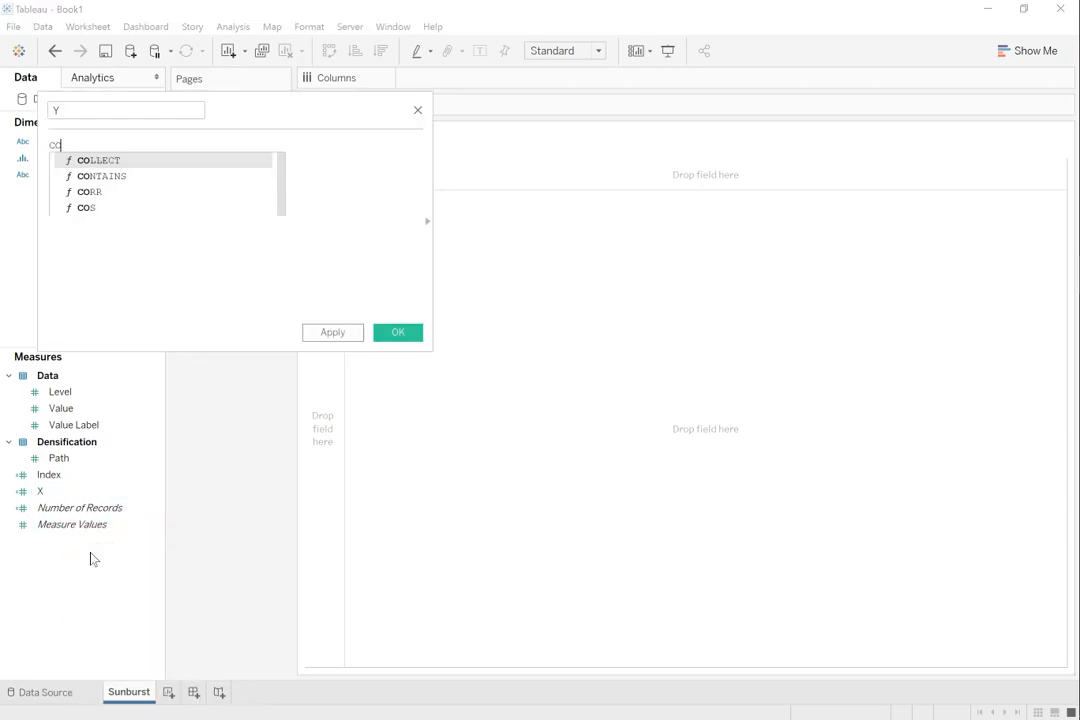
pyautogui.write('ra')
pyautogui.press('Return')
pyautogui.write('ind))')
pyautogui.press('Return')
pyautogui.press('End')
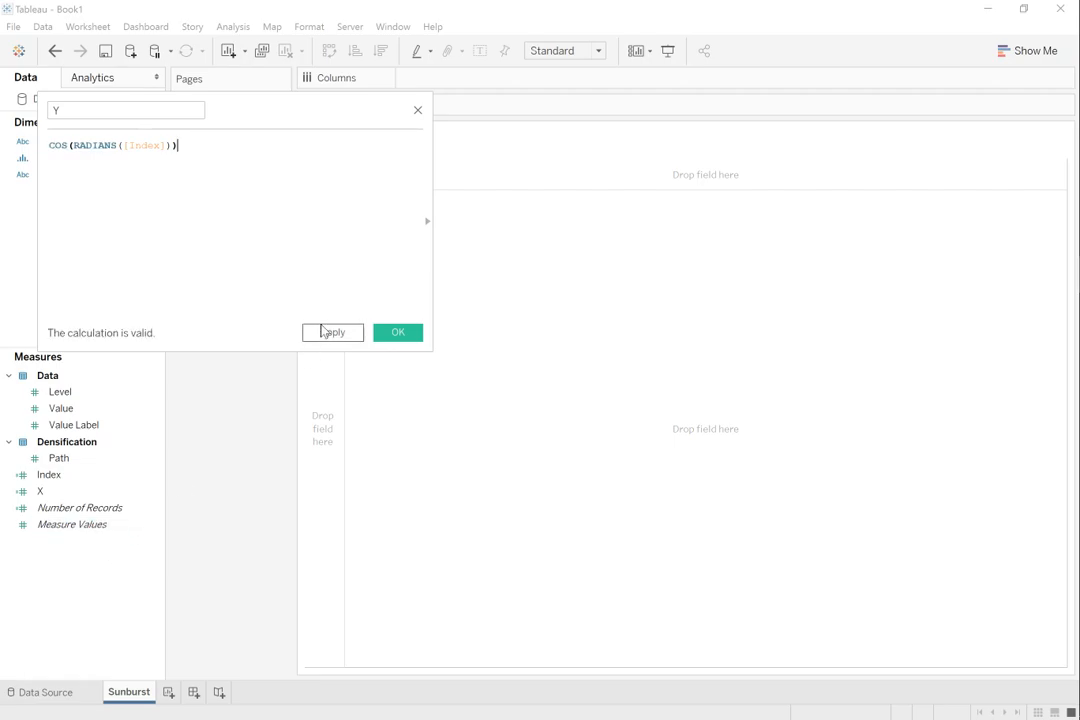
pyautogui.click(333, 336)
pyautogui.click(393, 337)
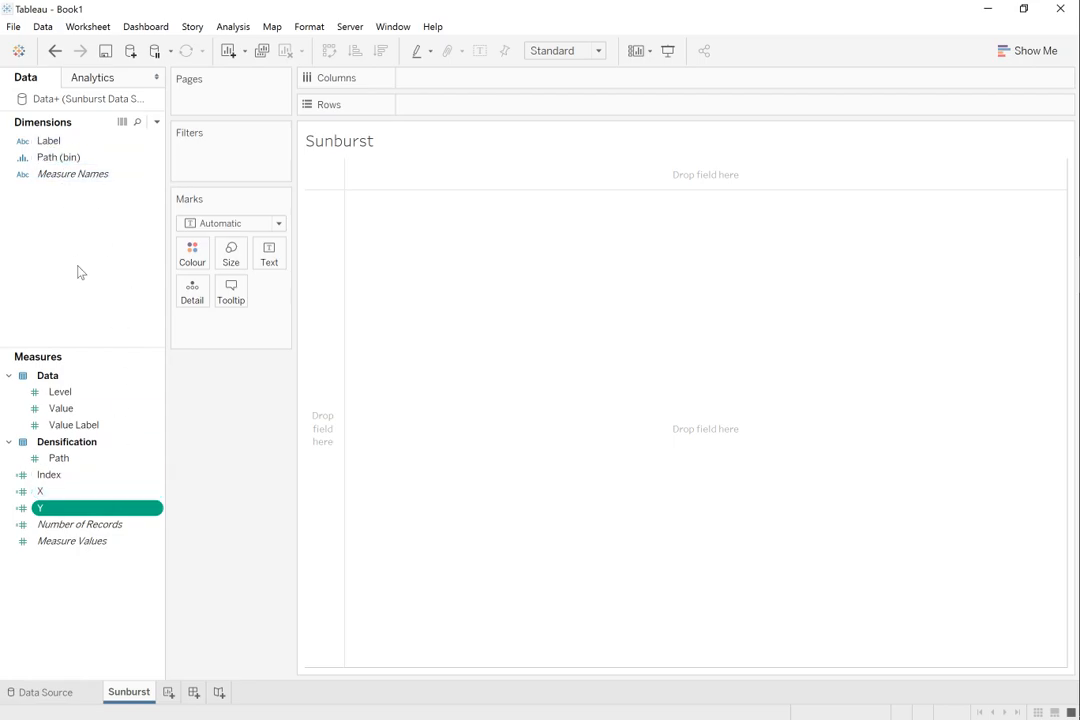
# Step: Filter the sheet by all values of Level, with the upper limit of the range set to 1
pyautogui.moveTo(55, 397); pyautogui.dragTo(205, 176)
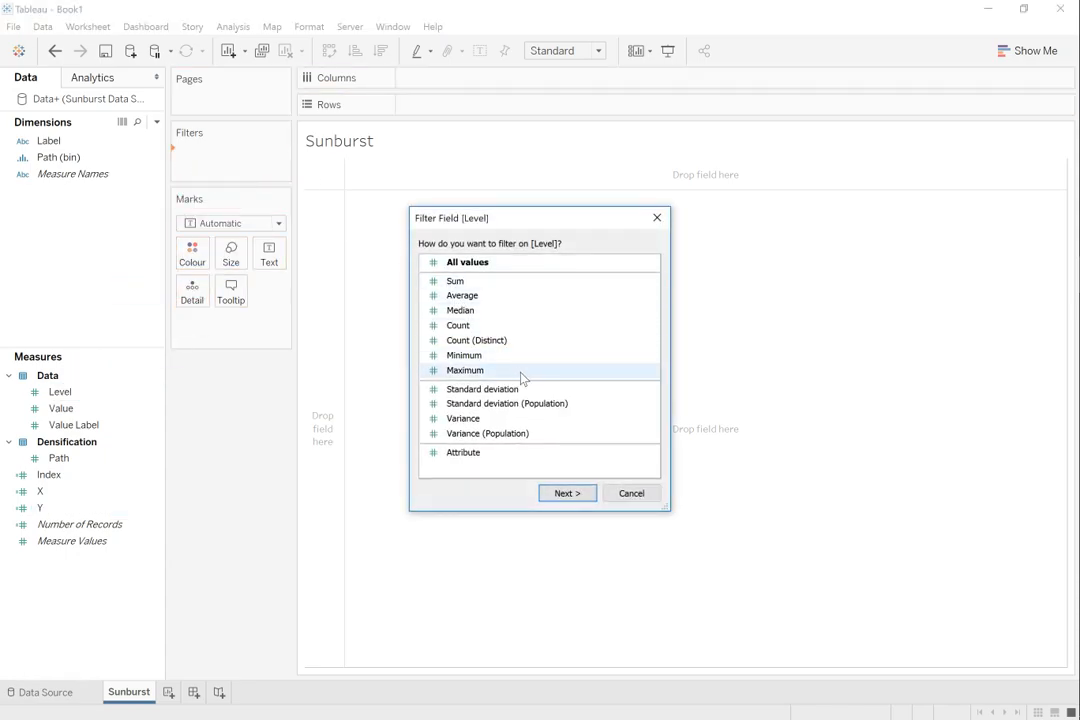
pyautogui.doubleClick(506, 262)
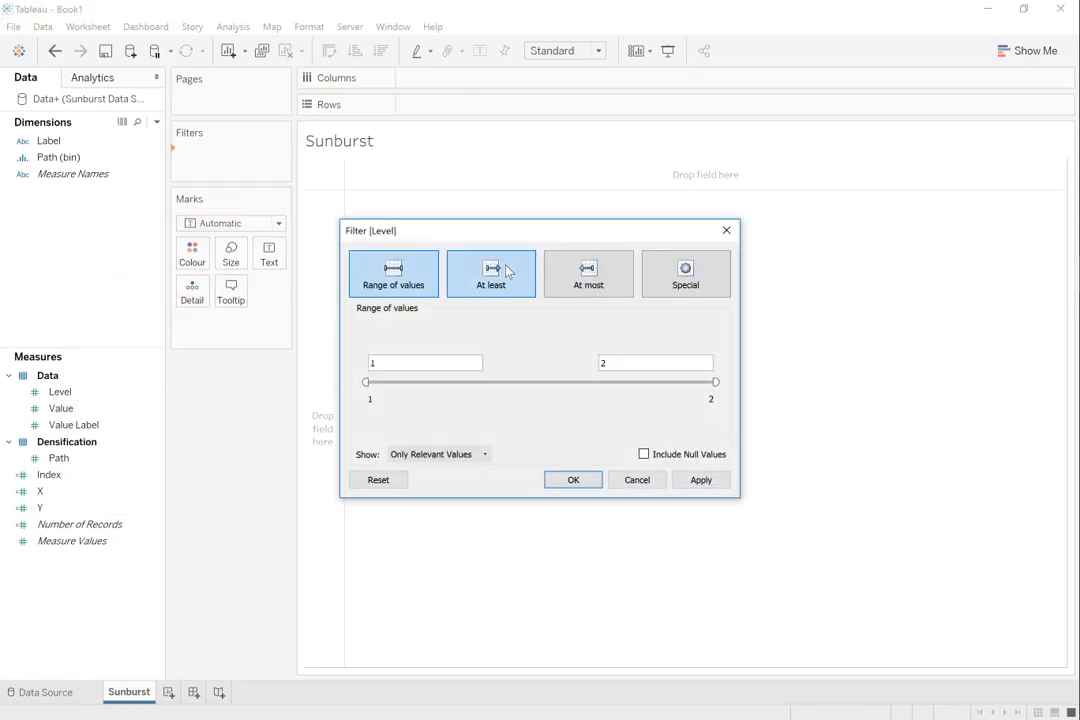
pyautogui.doubleClick(605, 363)
pyautogui.write('1')
pyautogui.click(700, 480)
pyautogui.click(573, 480)
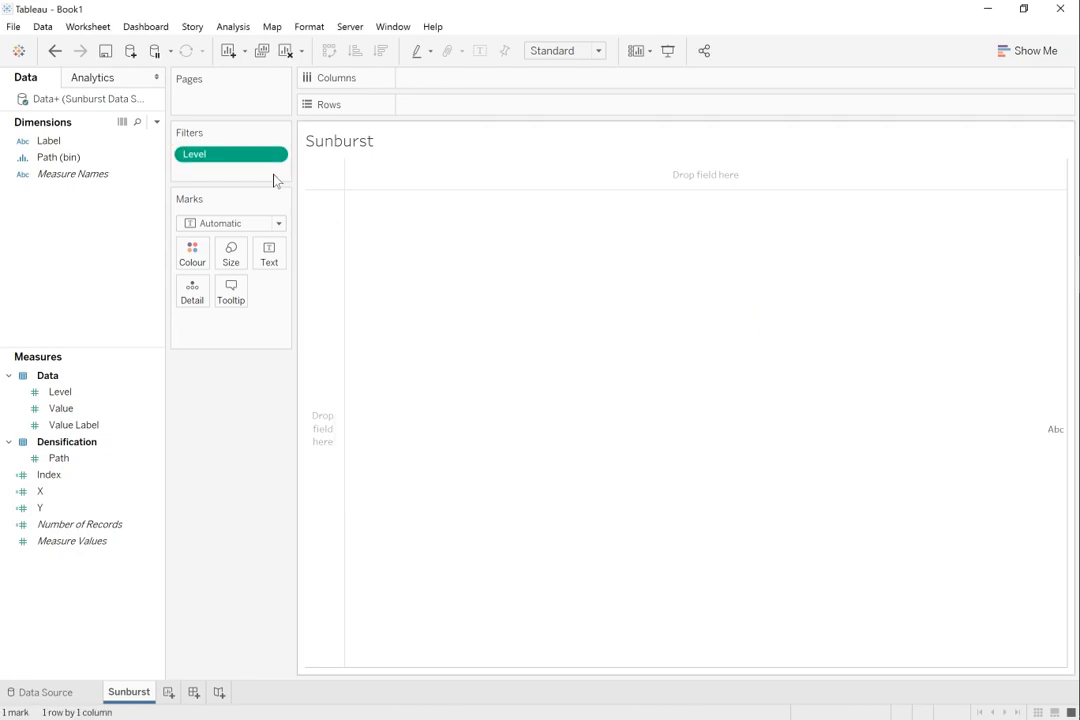
# Step: Convert the Level filter to discrete and keep only the value 1
pyautogui.rightClick(227, 162)
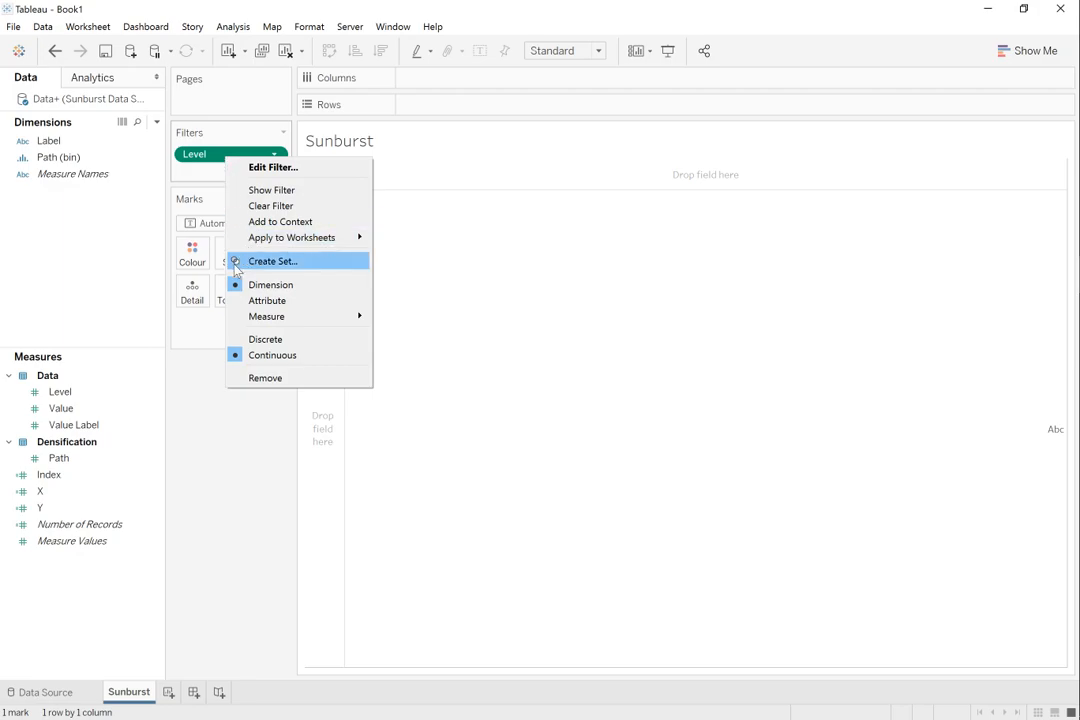
pyautogui.click(248, 338)
pyautogui.doubleClick(217, 161)
pyautogui.click(391, 247)
pyautogui.click(615, 562)
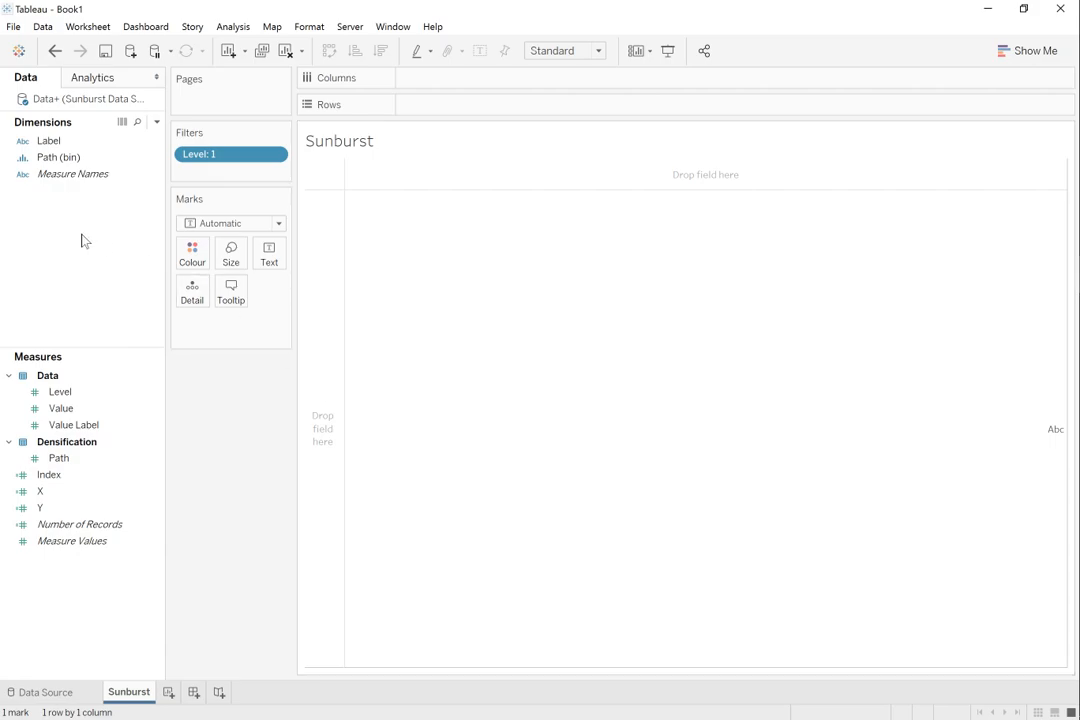
# Step: Place the X field on Columns and the Y field on Rows
pyautogui.click(42, 491)
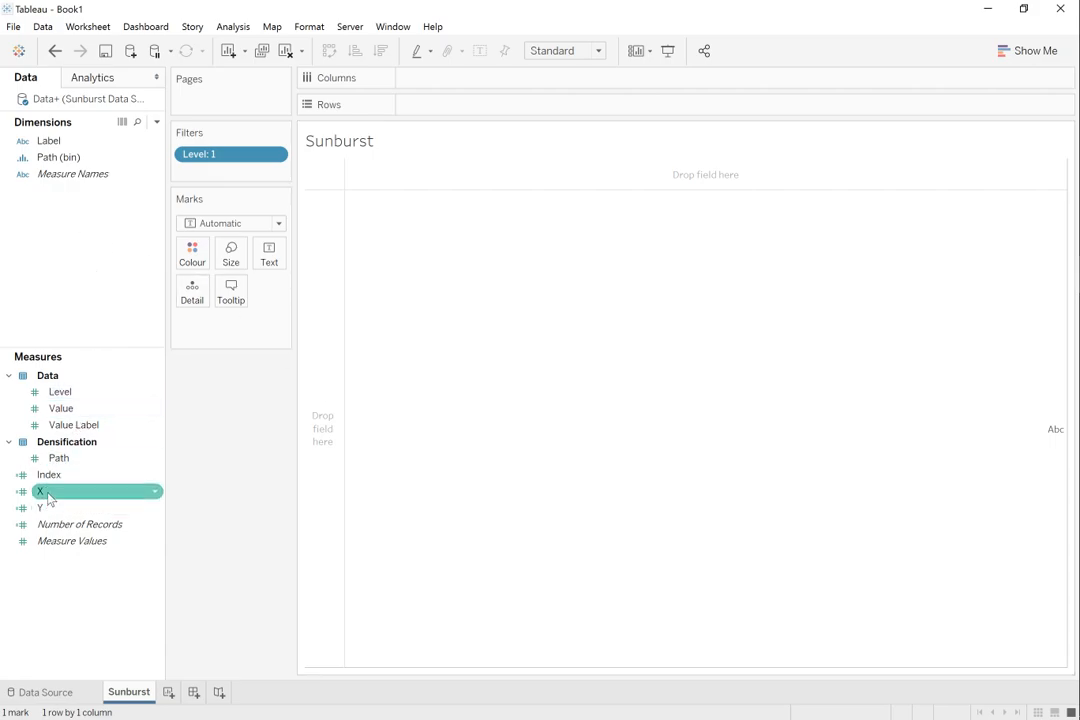
pyautogui.moveTo(48, 497); pyautogui.dragTo(458, 88)
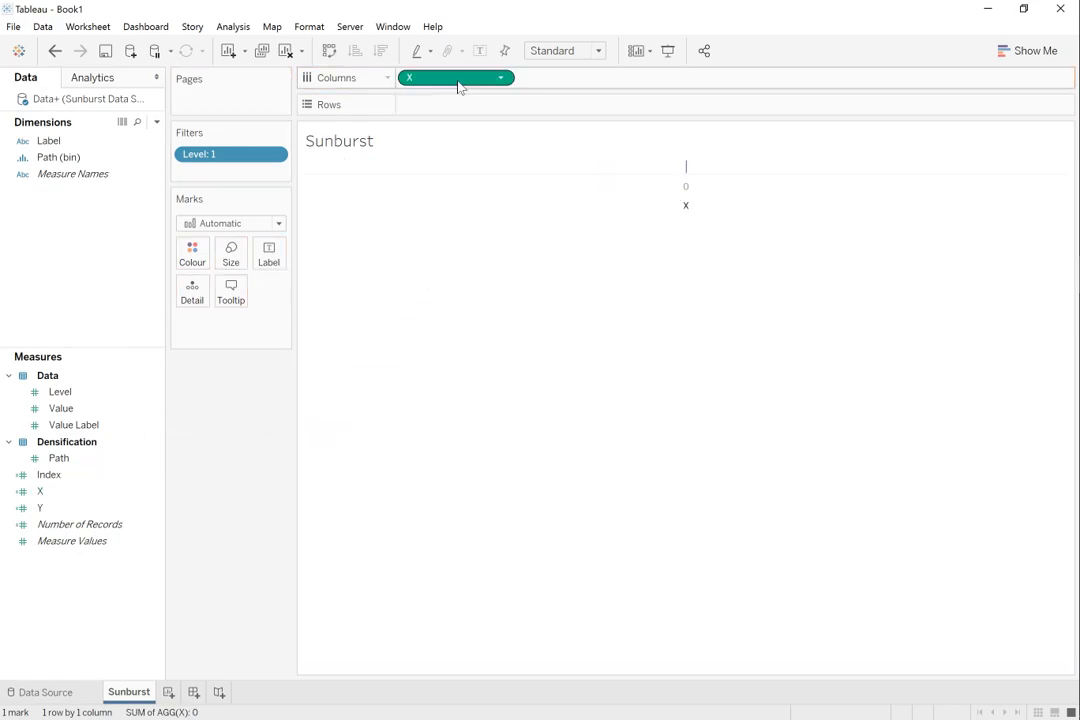
pyautogui.click(40, 509)
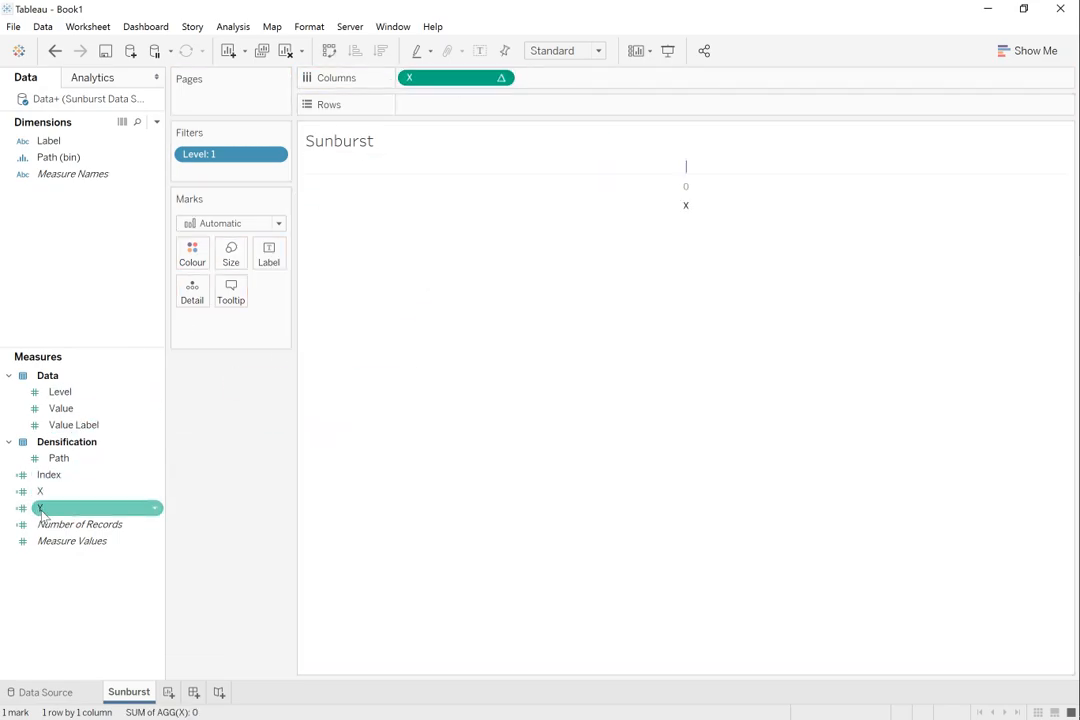
pyautogui.moveTo(42, 513); pyautogui.dragTo(419, 113)
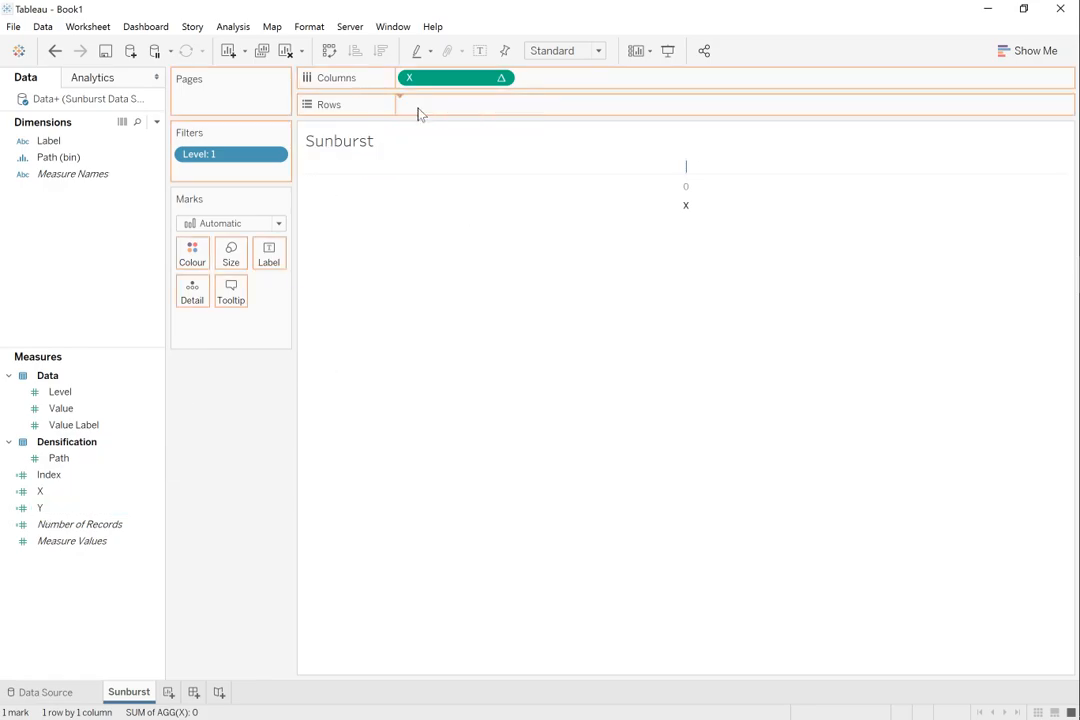
pyautogui.rightClick(444, 111)
pyautogui.click(78, 205)
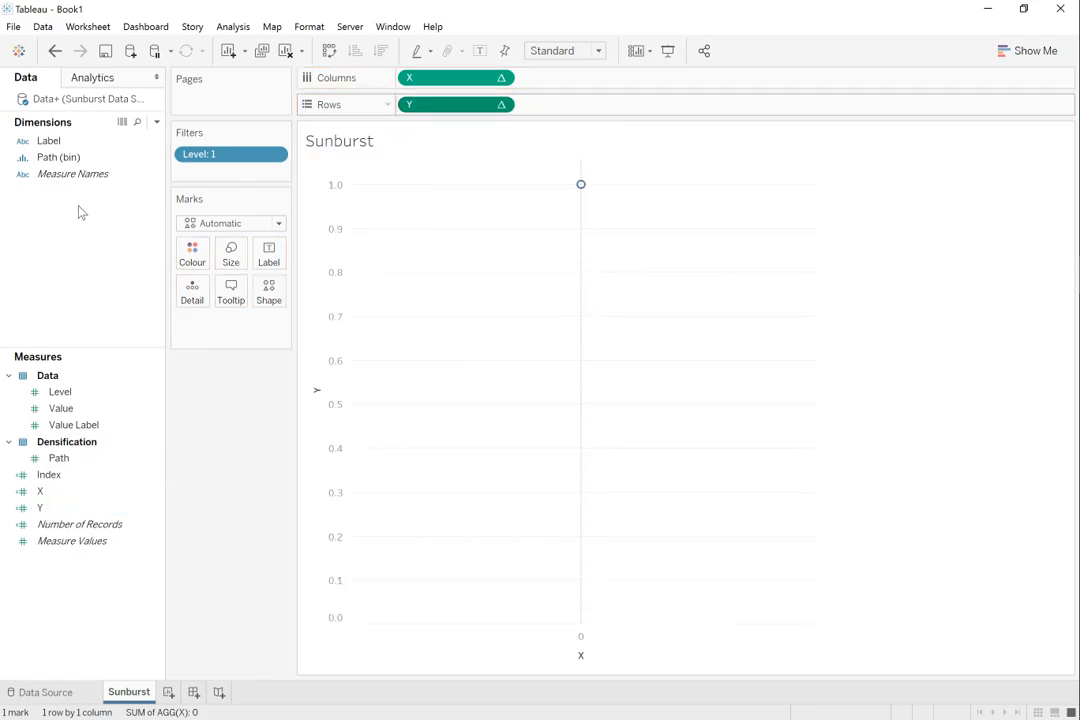
# Step: Set the mark type to Circle and add Path (bin) to the marks as Detail
pyautogui.click(235, 223)
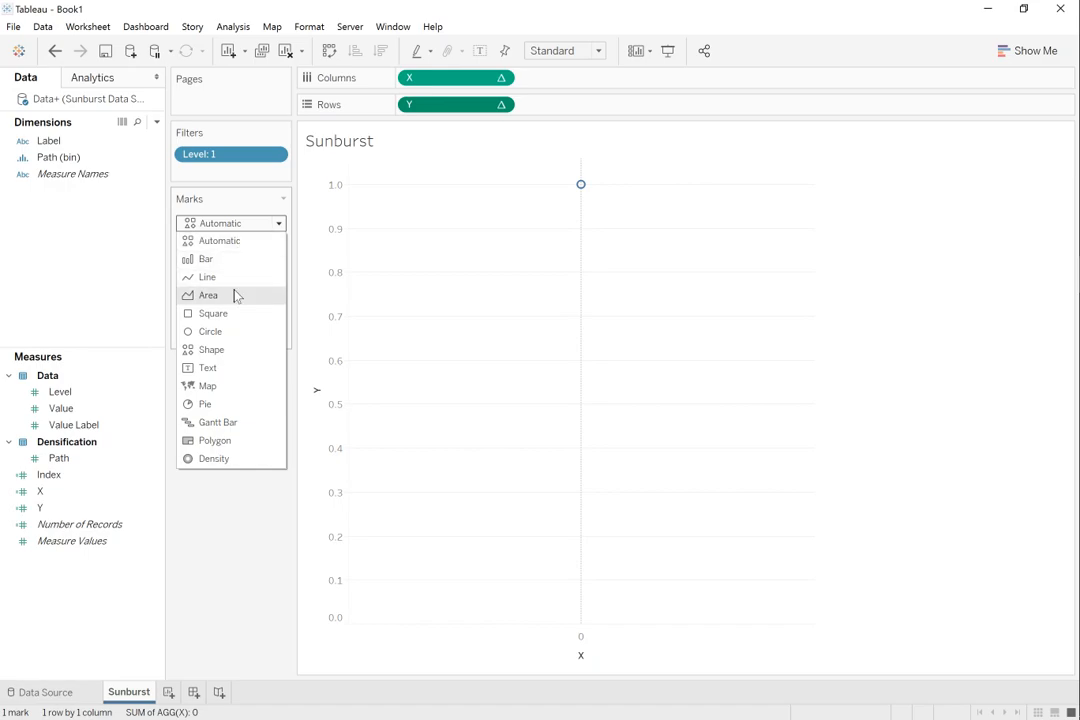
pyautogui.click(222, 328)
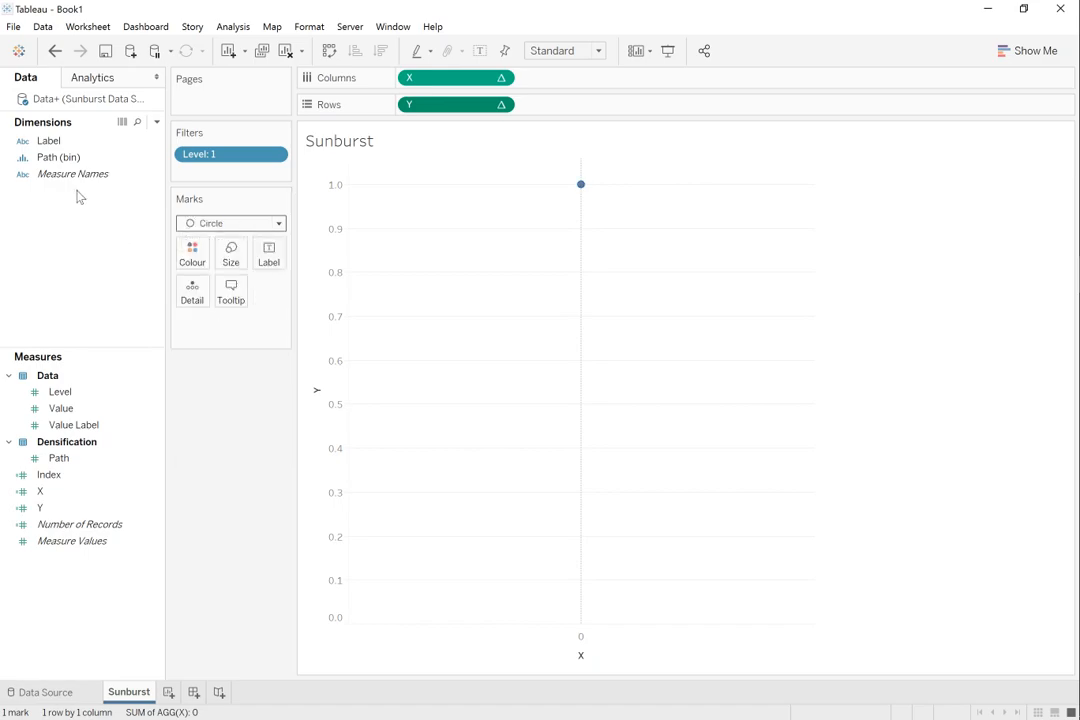
pyautogui.click(62, 160)
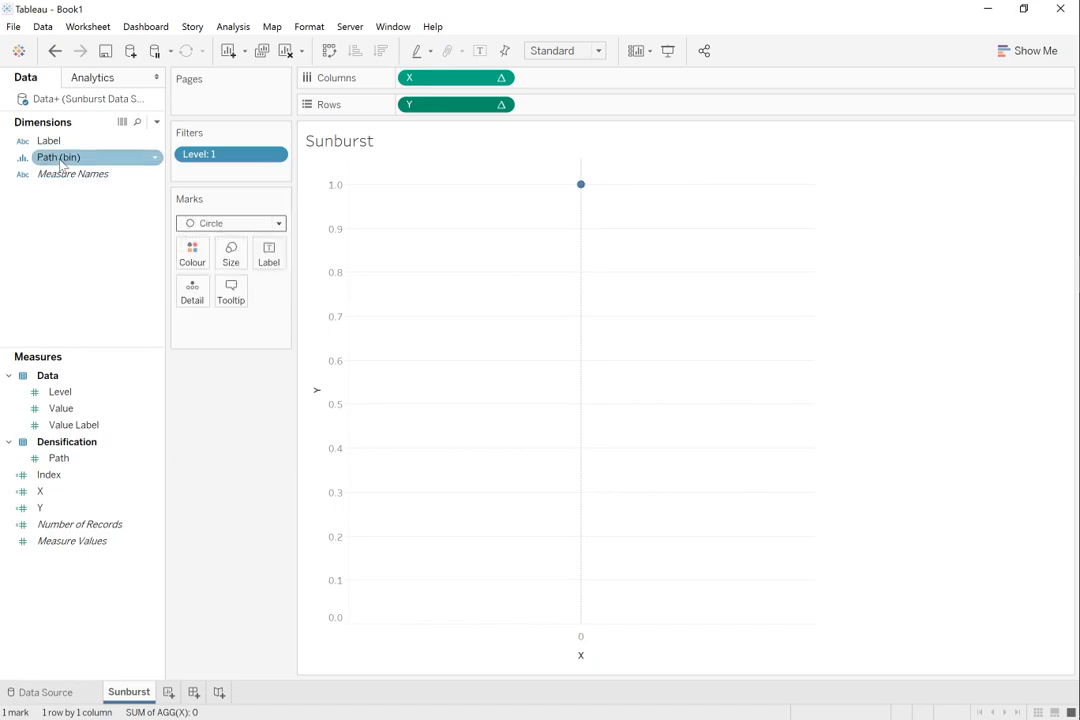
pyautogui.moveTo(62, 163); pyautogui.dragTo(190, 307)
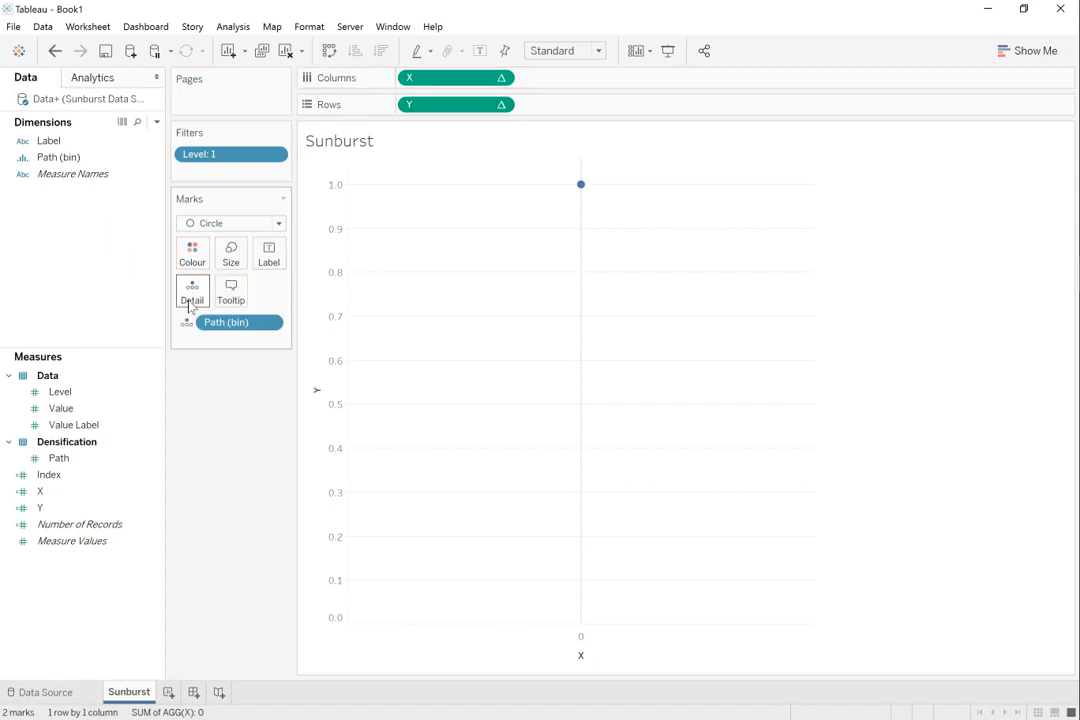
# Step: Set the X and Y table calculations to compute using Path (bin)
pyautogui.rightClick(455, 86)
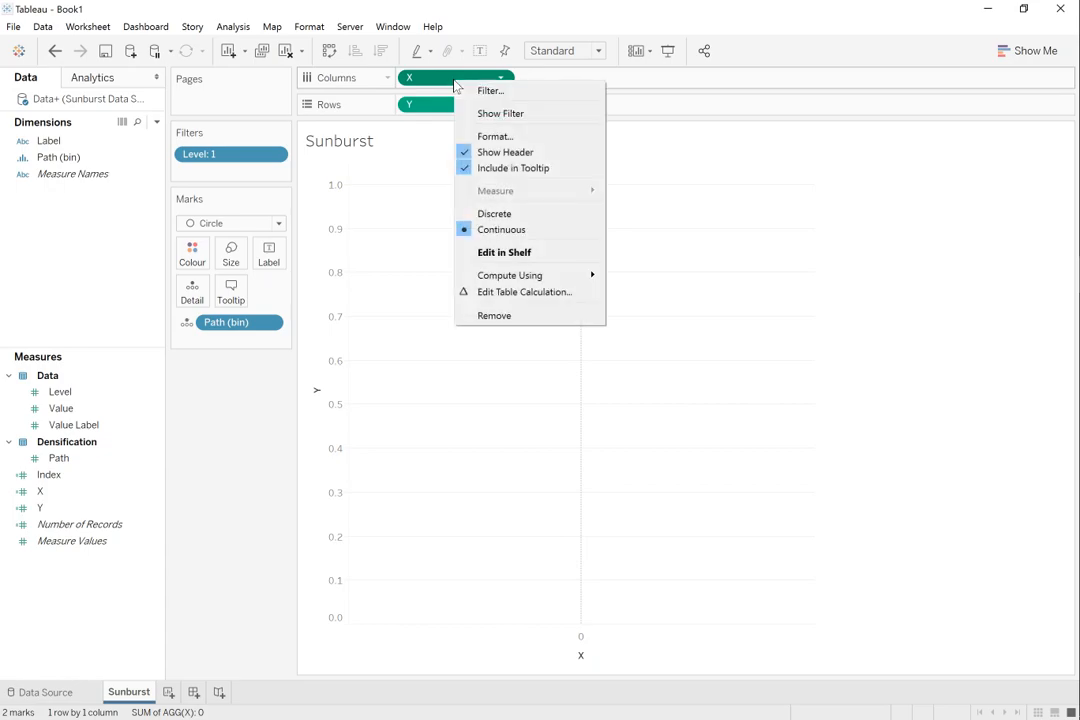
pyautogui.moveTo(551, 283)
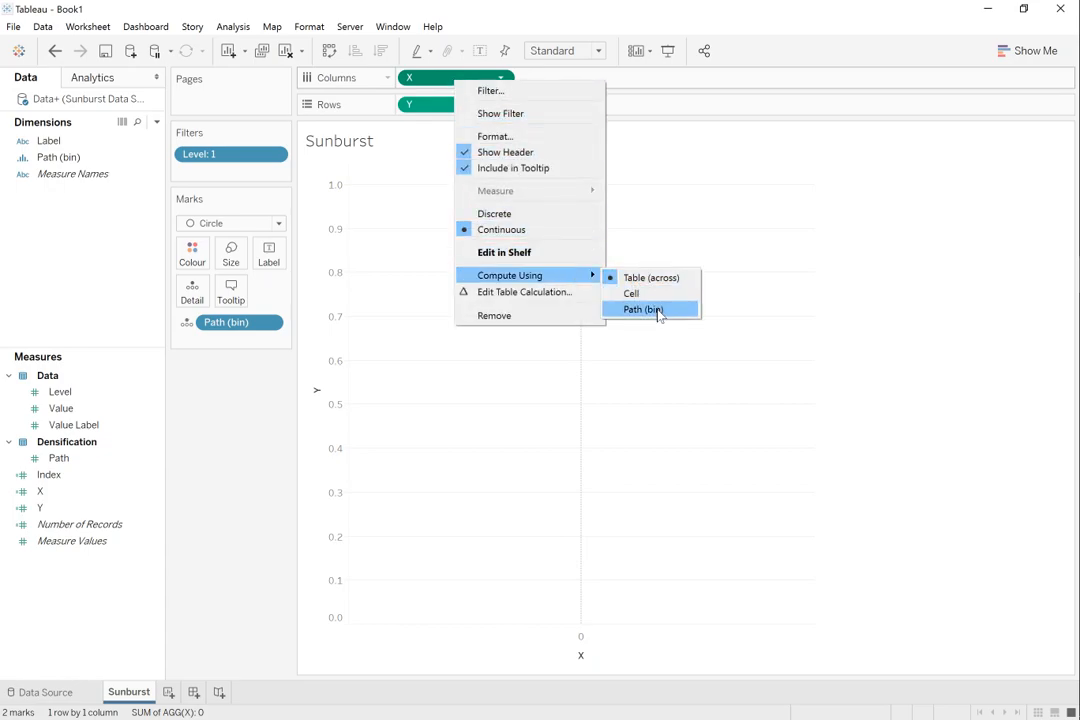
pyautogui.click(656, 310)
pyautogui.rightClick(432, 106)
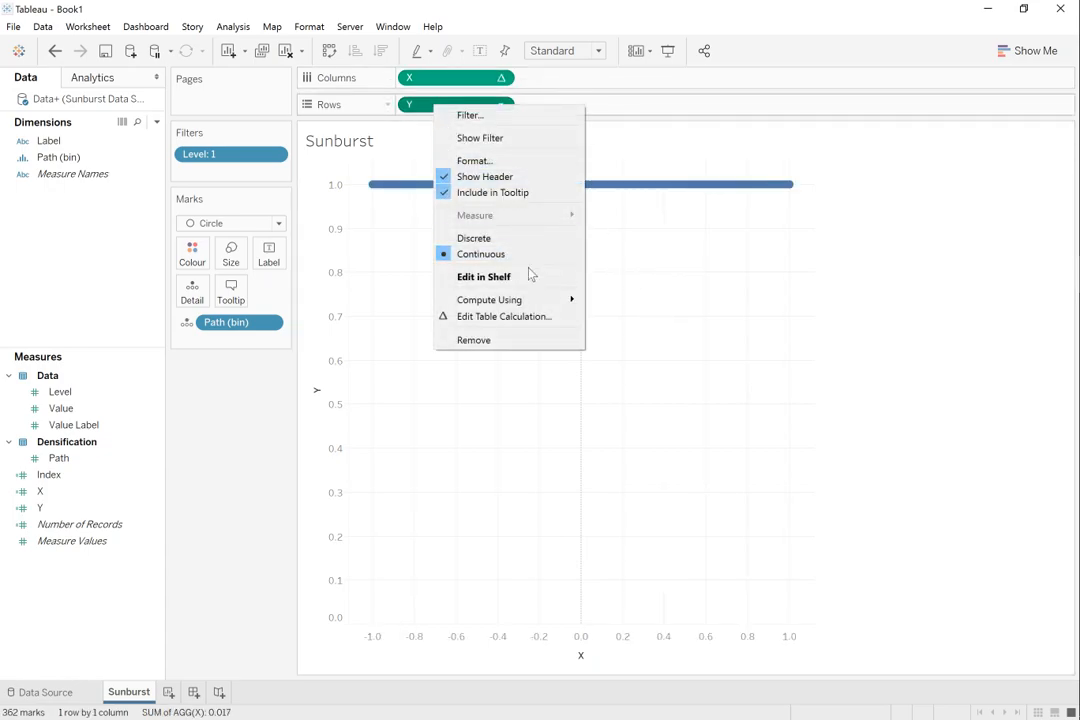
pyautogui.moveTo(535, 300)
pyautogui.click(620, 334)
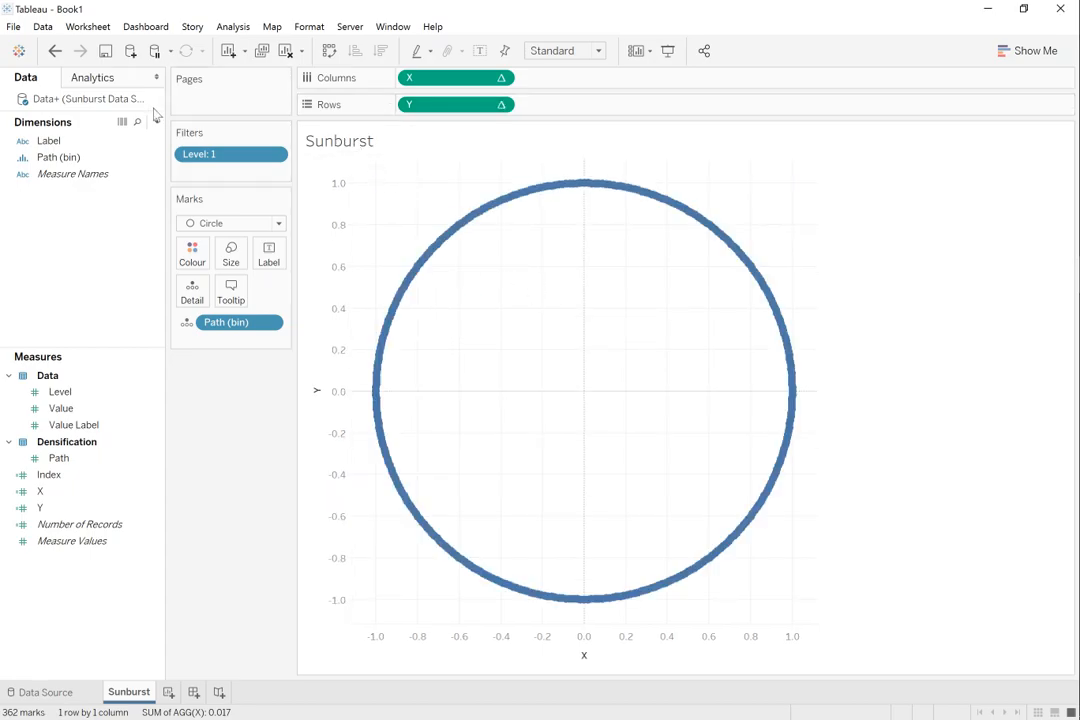
# Step: Colour the marks by the Label dimension and view the colour options without changing them
pyautogui.click(45, 145)
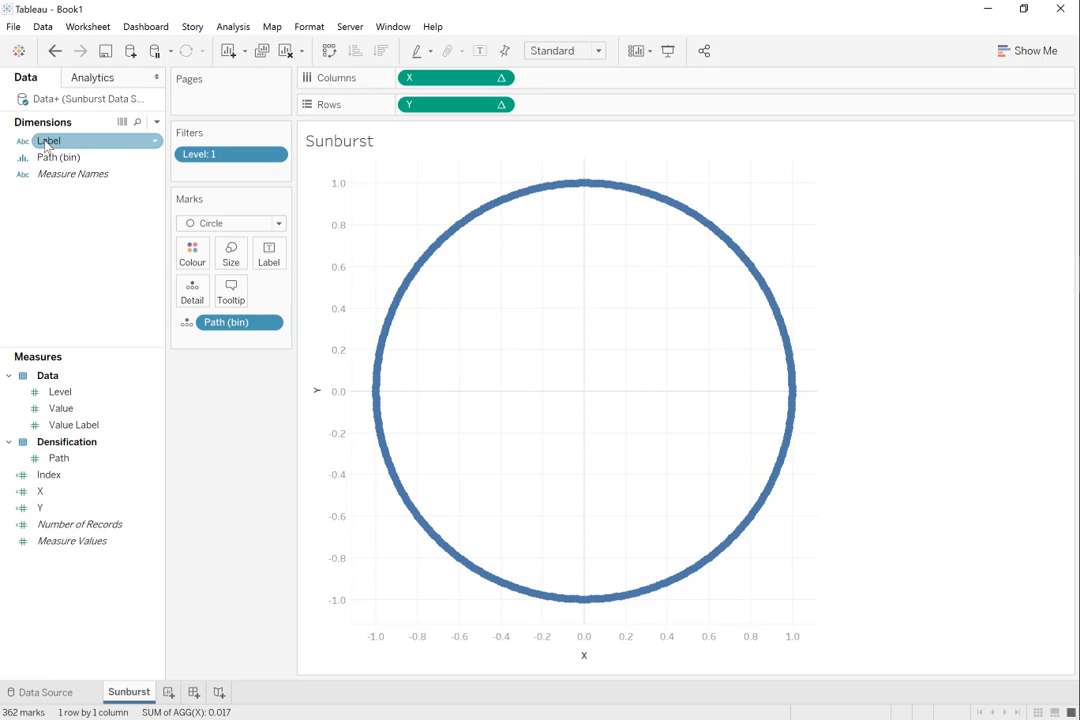
pyautogui.moveTo(45, 145); pyautogui.dragTo(193, 252)
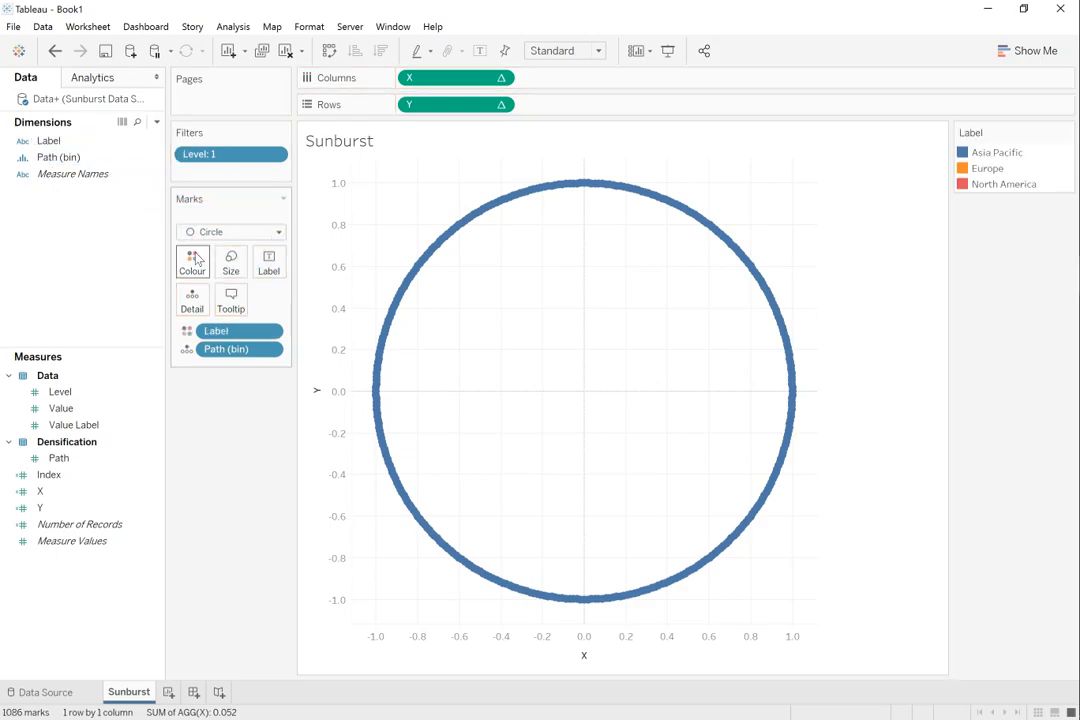
pyautogui.click(195, 256)
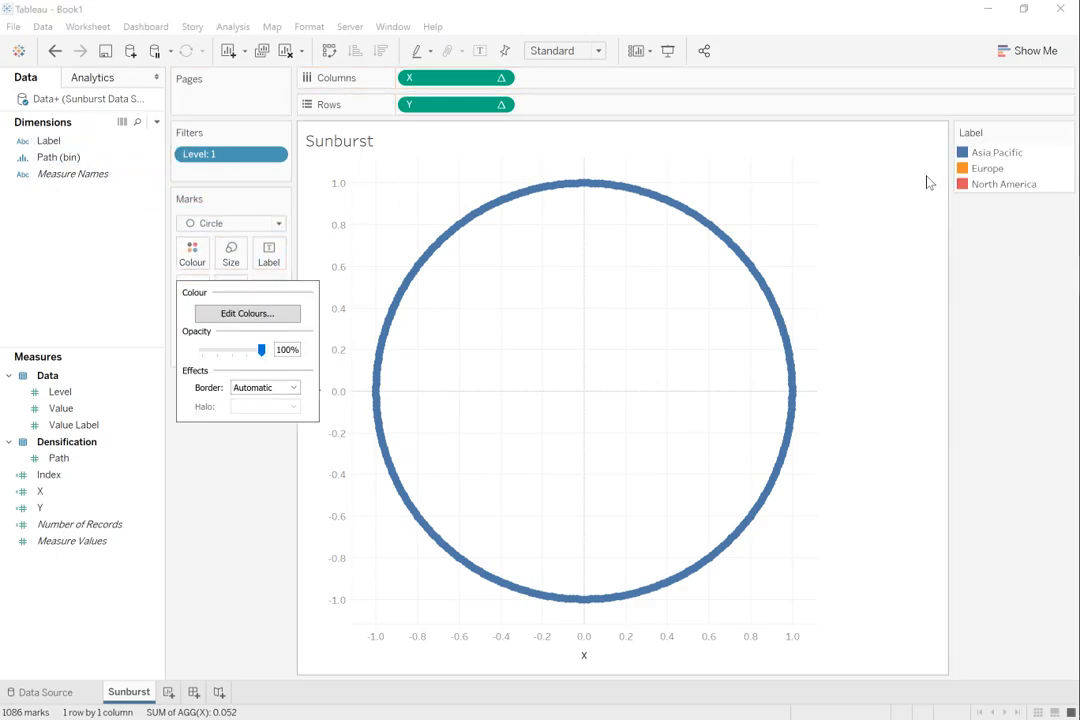
pyautogui.click(993, 243)
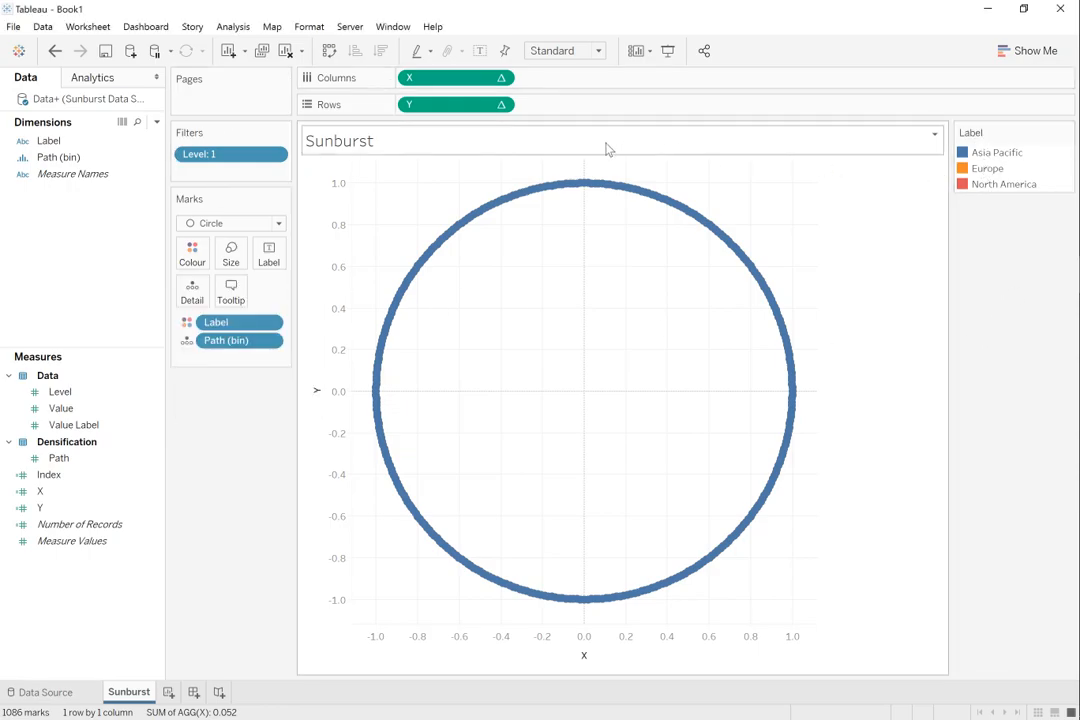
# Step: Edit the X calculated field so SIN(RADIANS([Index])) follows the condition IF [Index]<181 THEN
pyautogui.moveTo(577, 190)
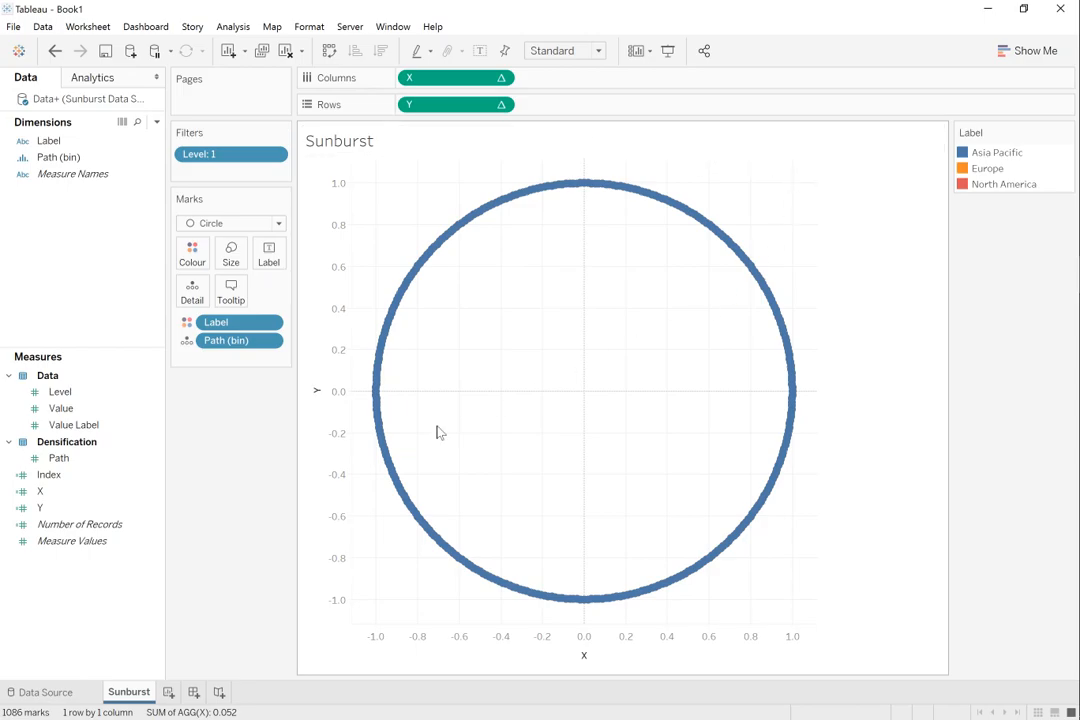
pyautogui.rightClick(54, 497)
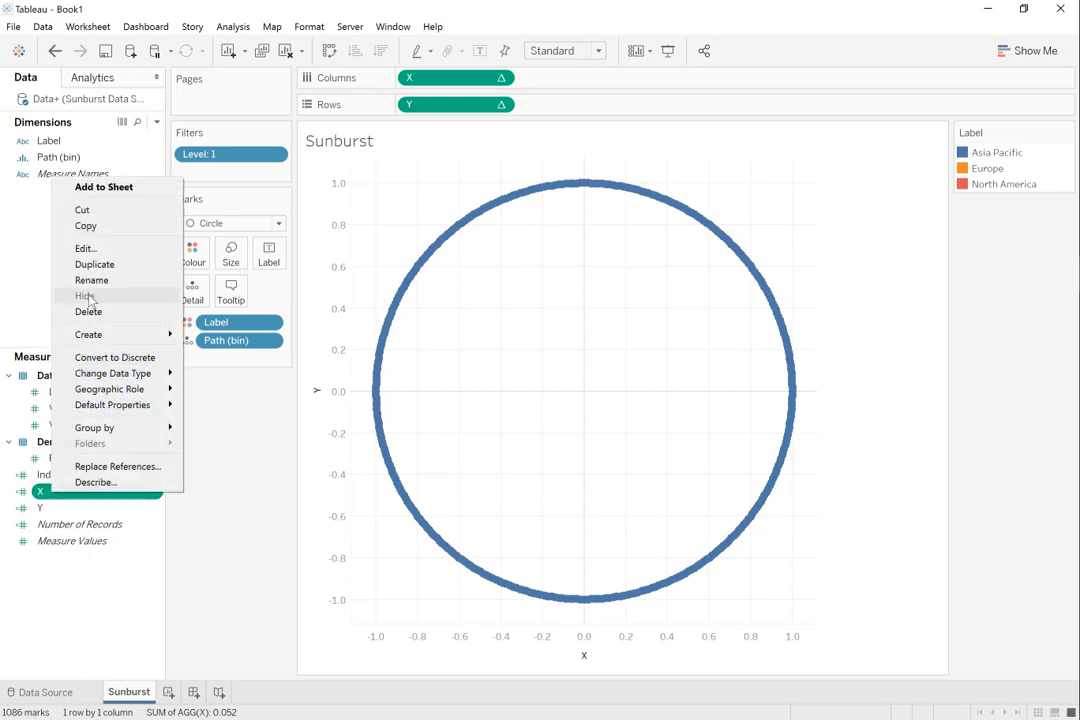
pyautogui.click(106, 249)
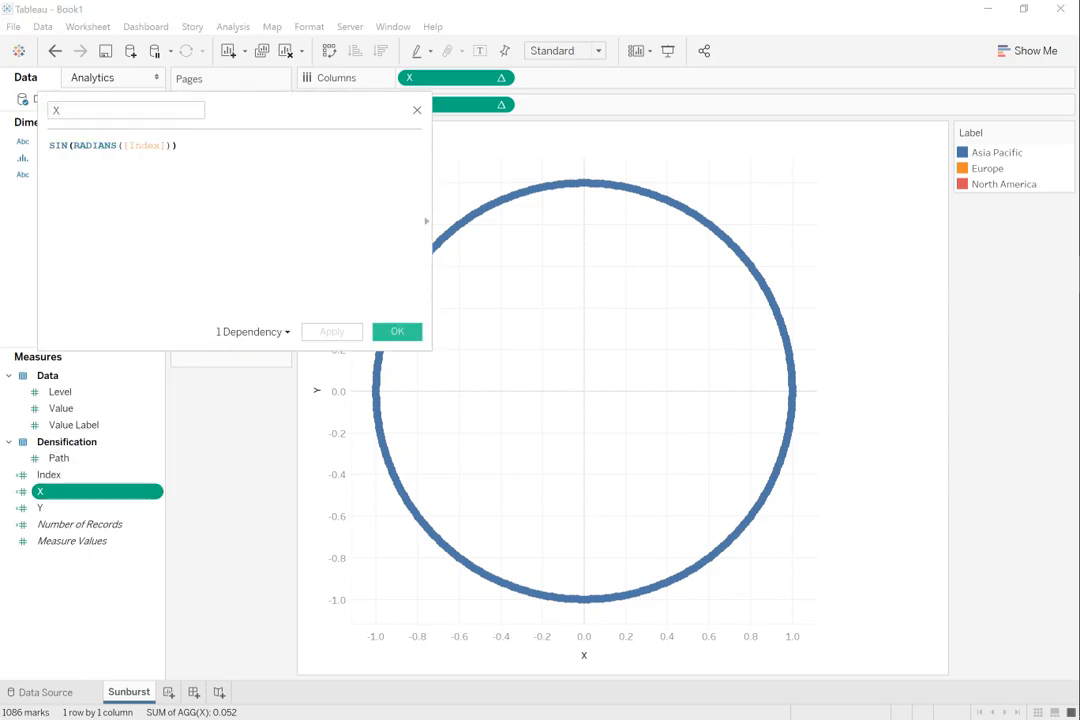
pyautogui.moveTo(231, 118); pyautogui.dragTo(676, 288)
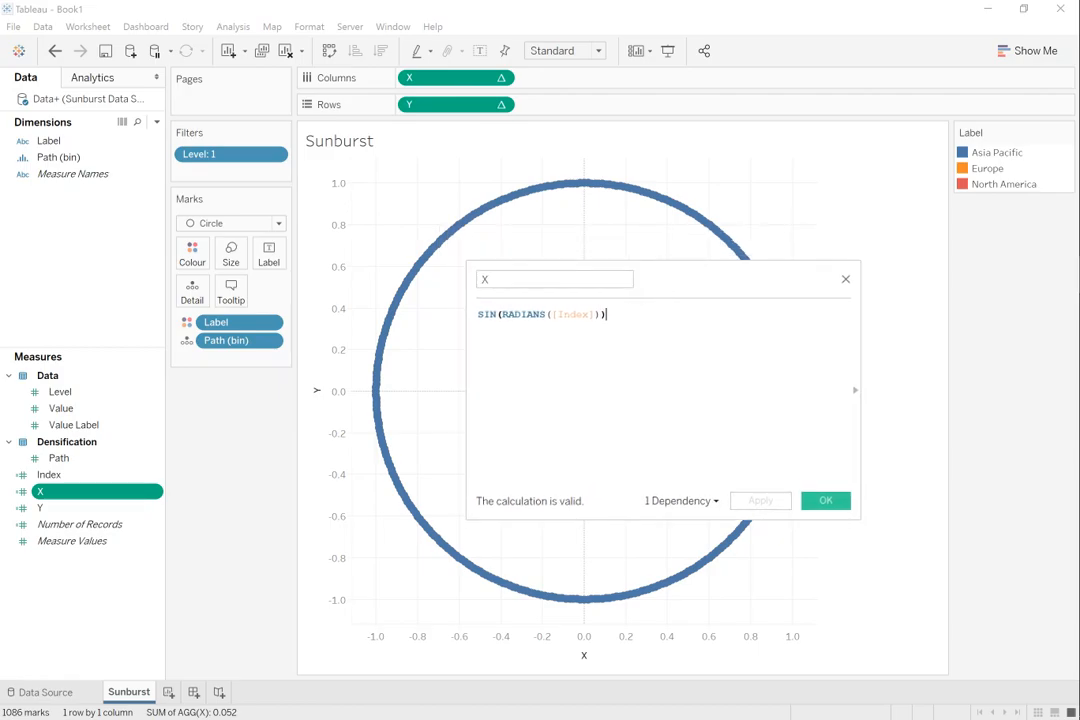
pyautogui.press('Return')
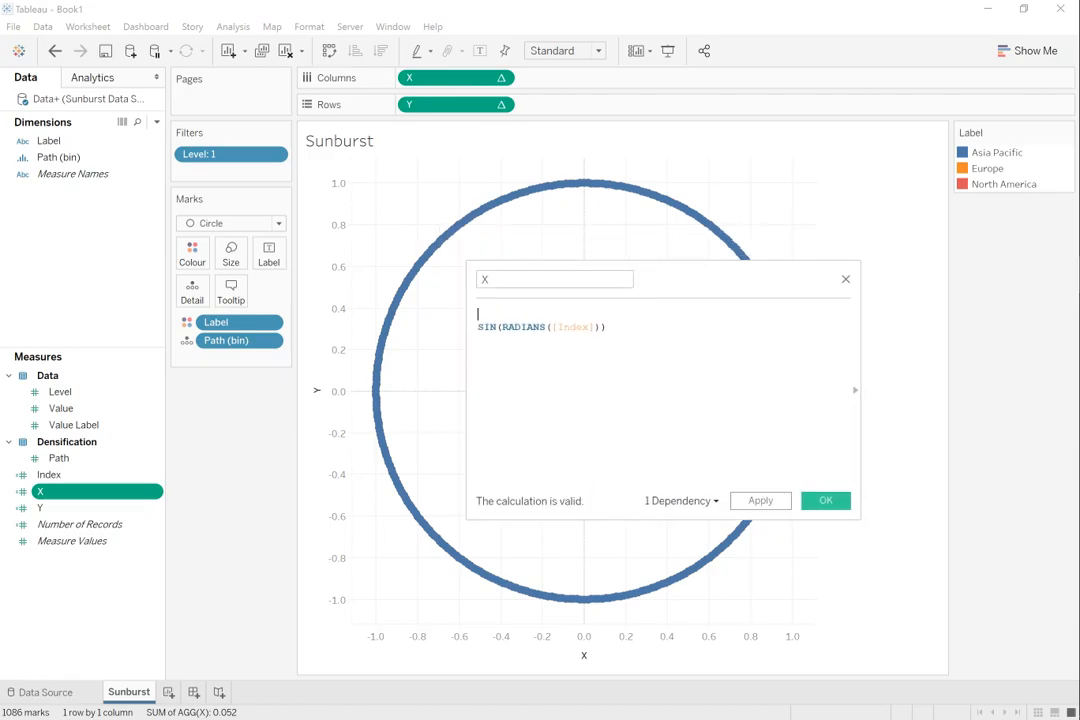
pyautogui.write('IF')
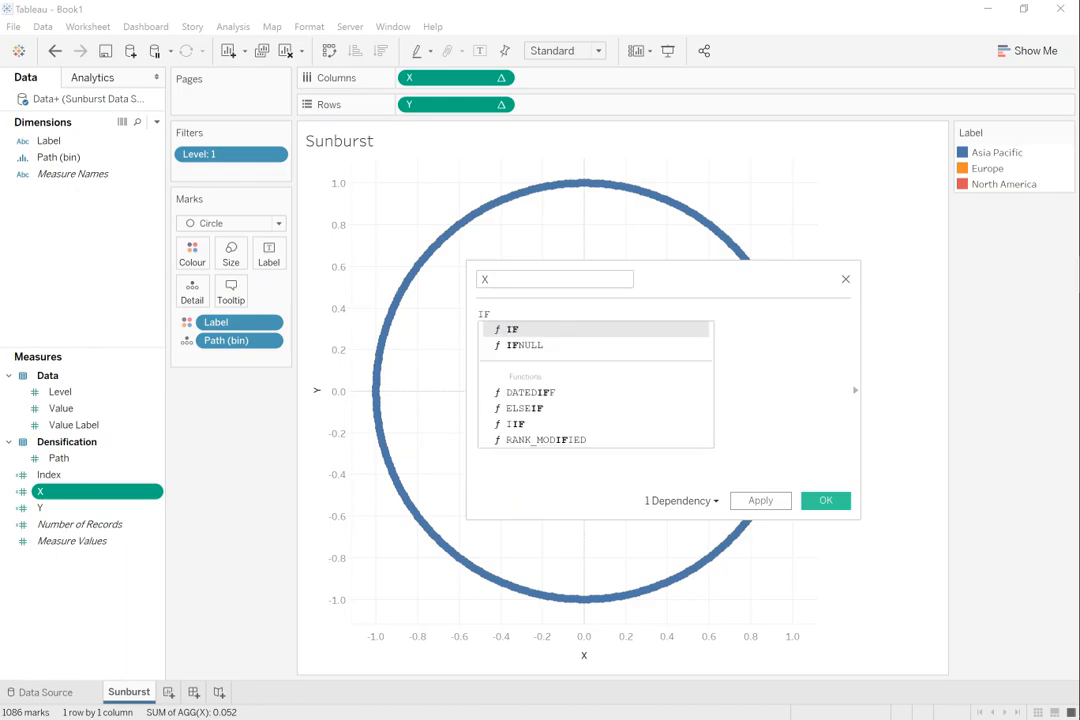
pyautogui.write(' in')
pyautogui.press('Down')
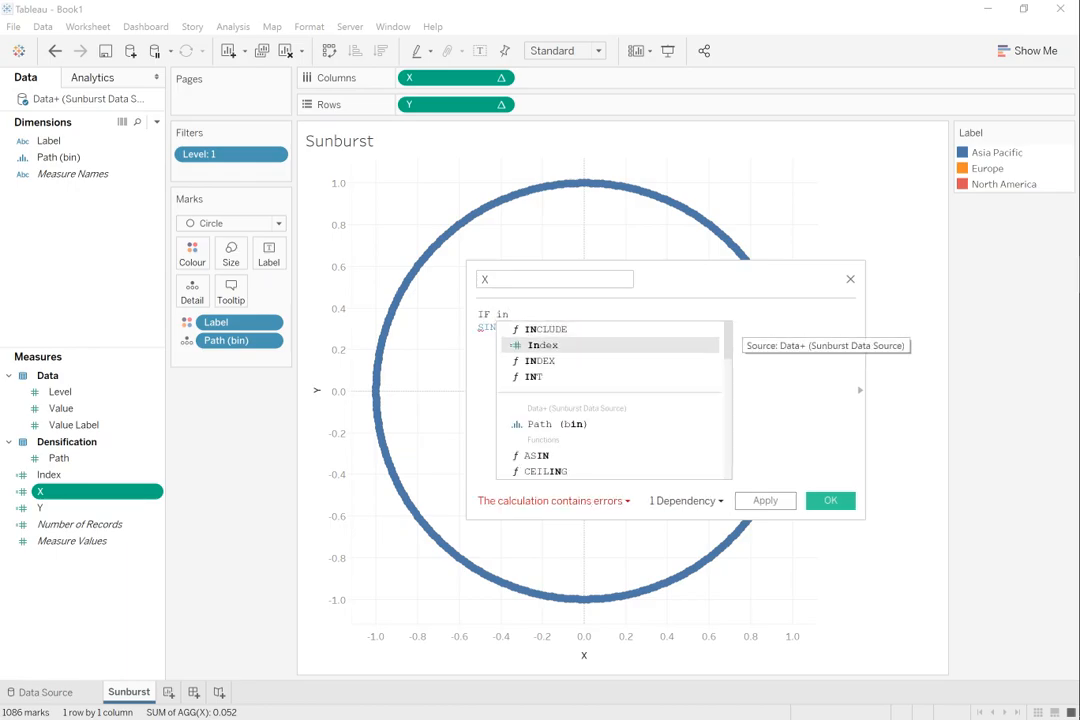
pyautogui.press('Return')
pyautogui.write('<181 THEN')
pyautogui.press('Tab')
pyautogui.write(',')
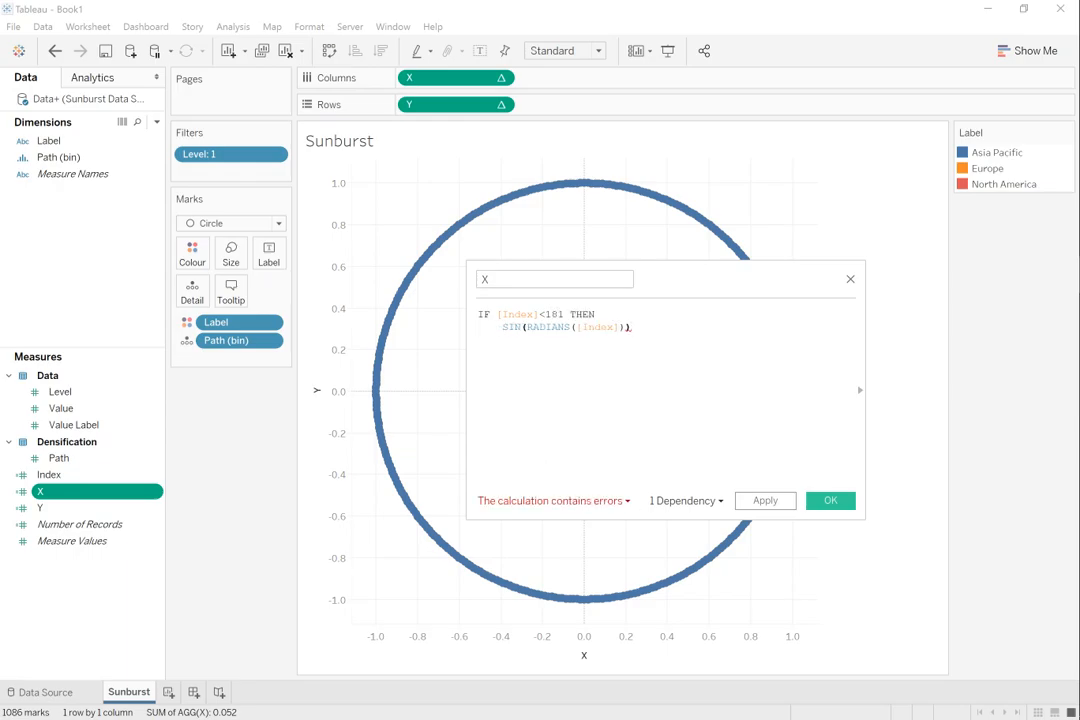
pyautogui.press('BackSpace')
# Step: Complete the X formula with an ELSE branch of SIN(RADIANS([Index]))*2 and END, and save the calculation
pyautogui.press('Return')
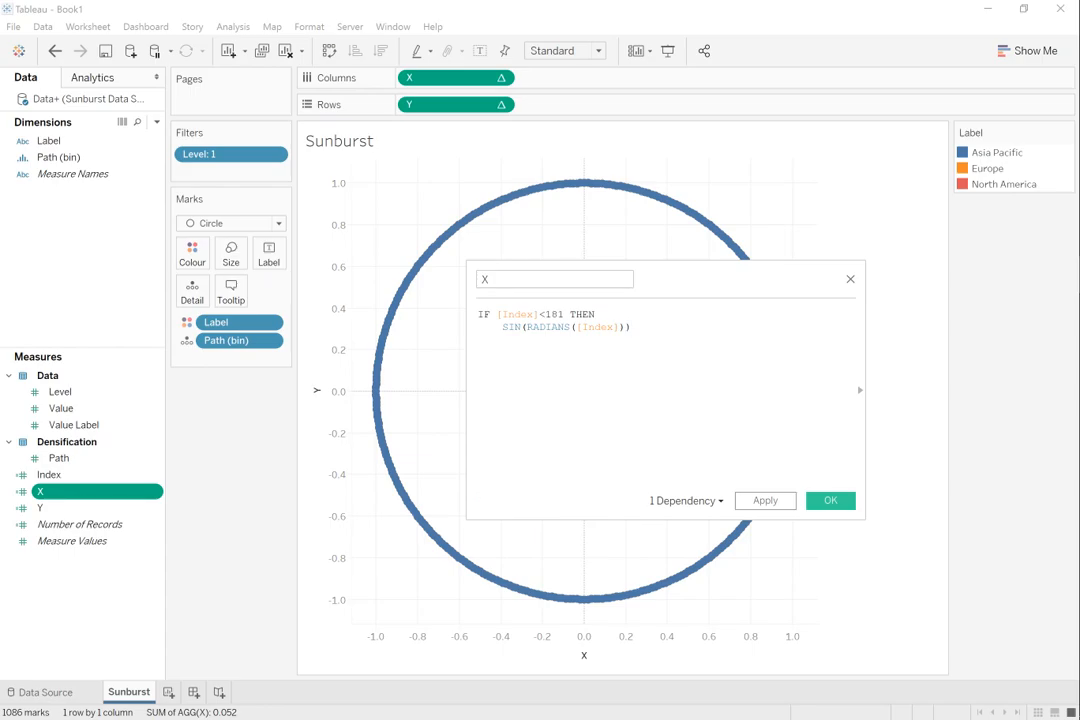
pyautogui.write('ELSE')
pyautogui.press('Return')
pyautogui.write('SIN(rai')
pyautogui.press('BackSpace')
pyautogui.press('Return')
pyautogui.write('inde))')
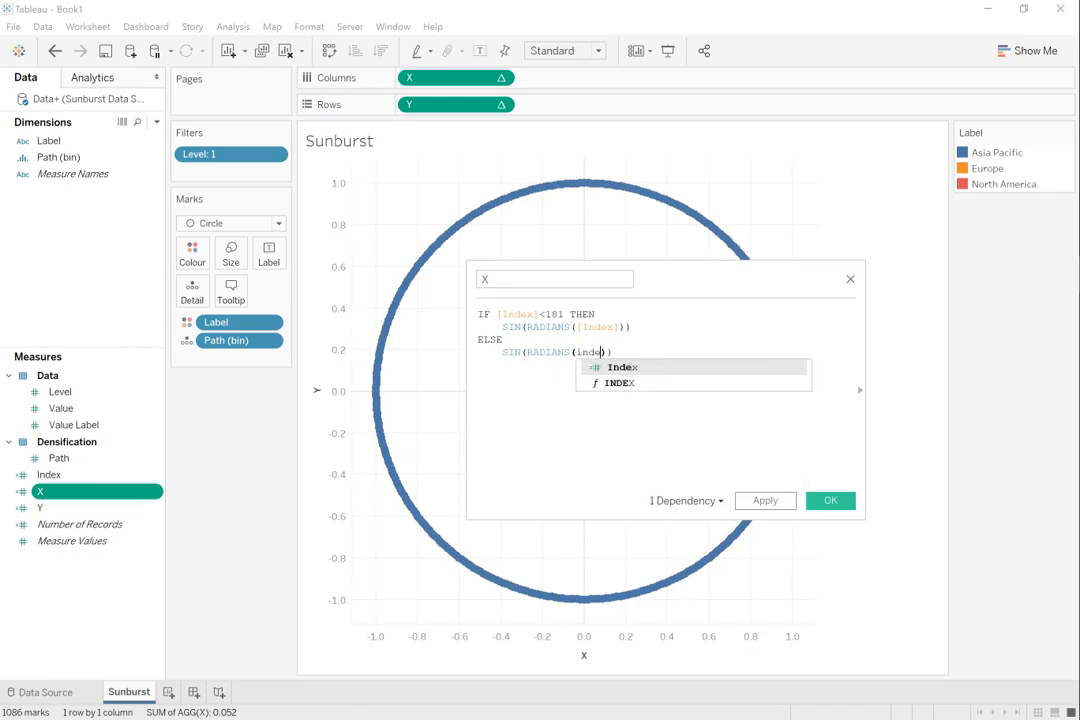
pyautogui.press('Return')
pyautogui.write('*2 ')
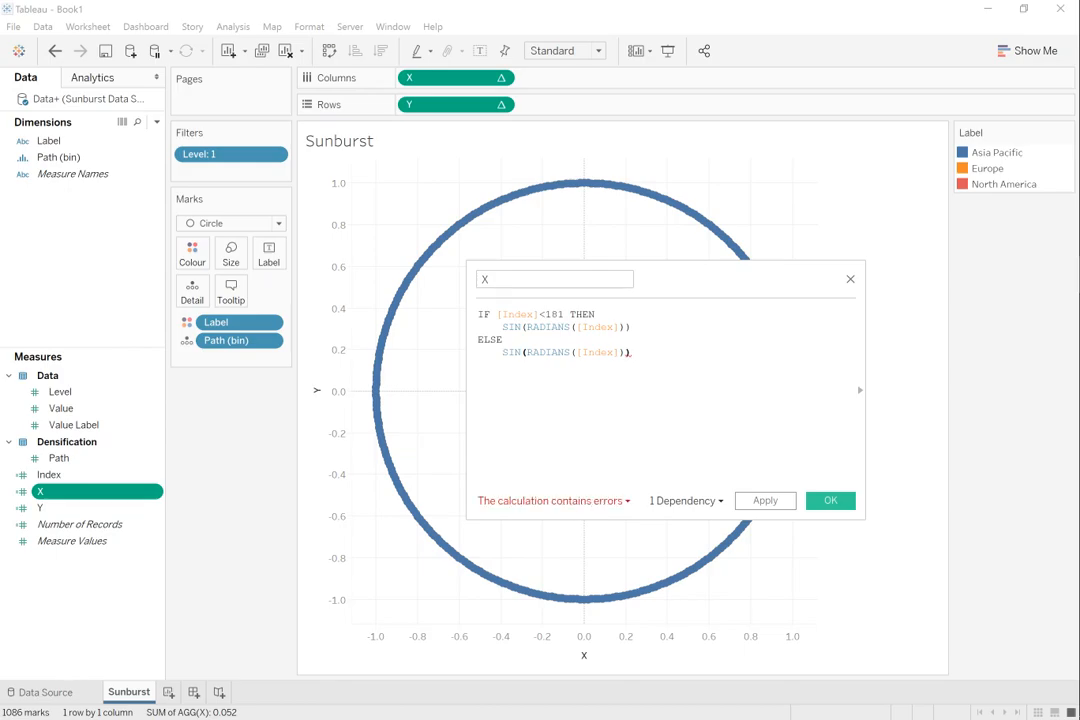
pyautogui.write('END')
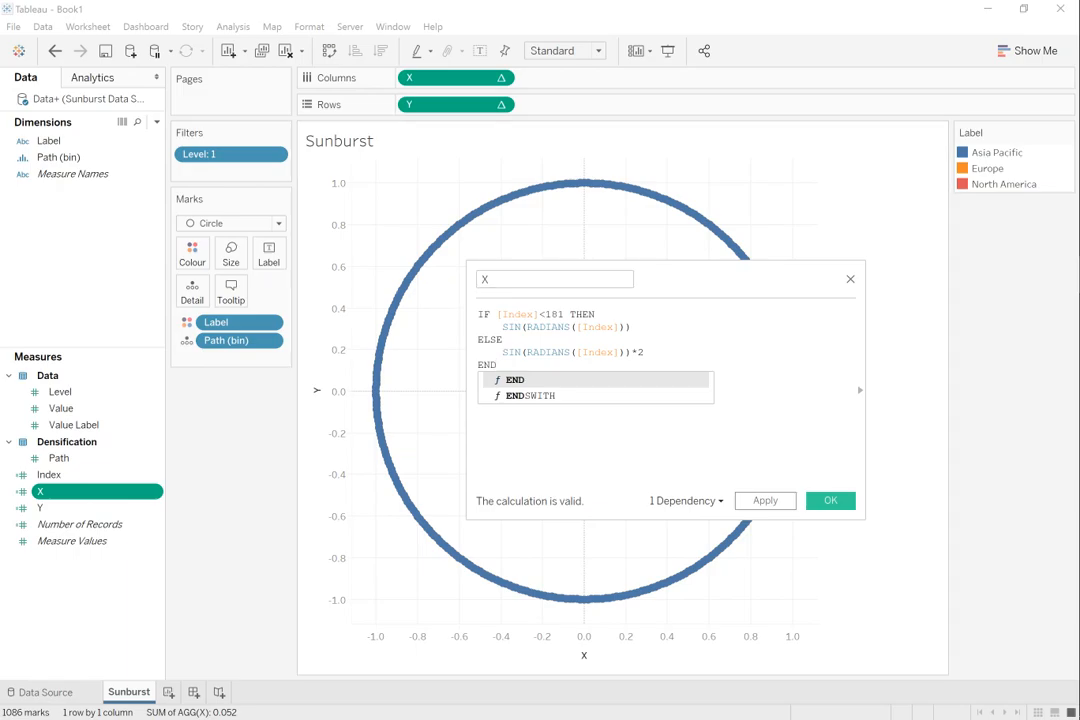
pyautogui.click(504, 340)
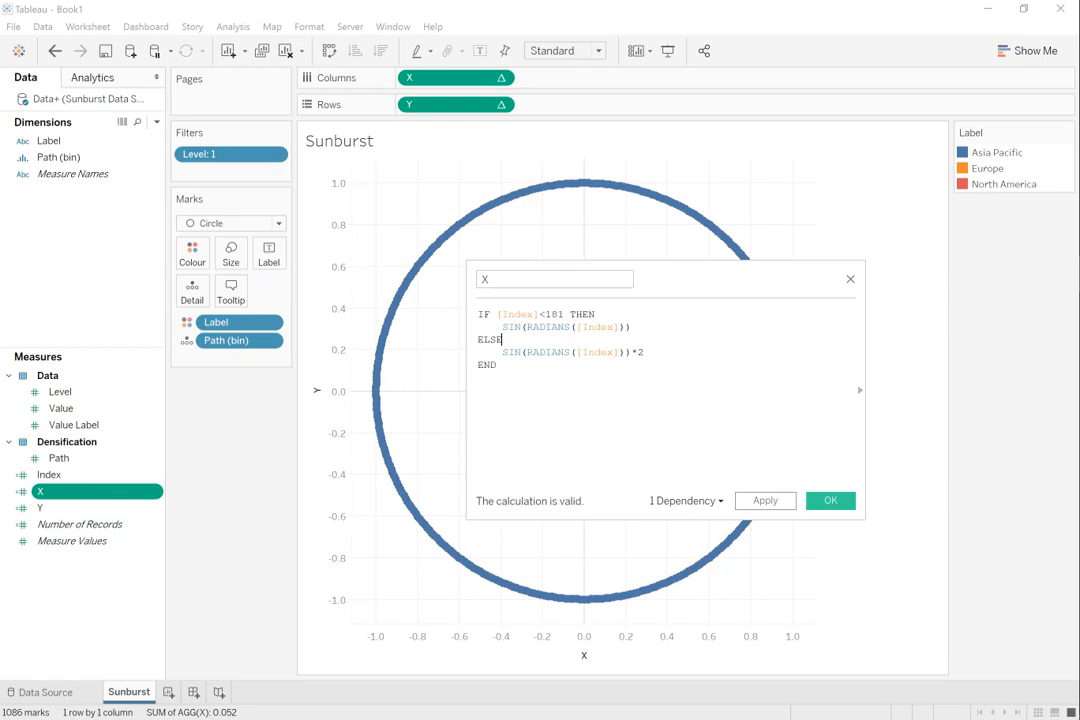
pyautogui.click(764, 501)
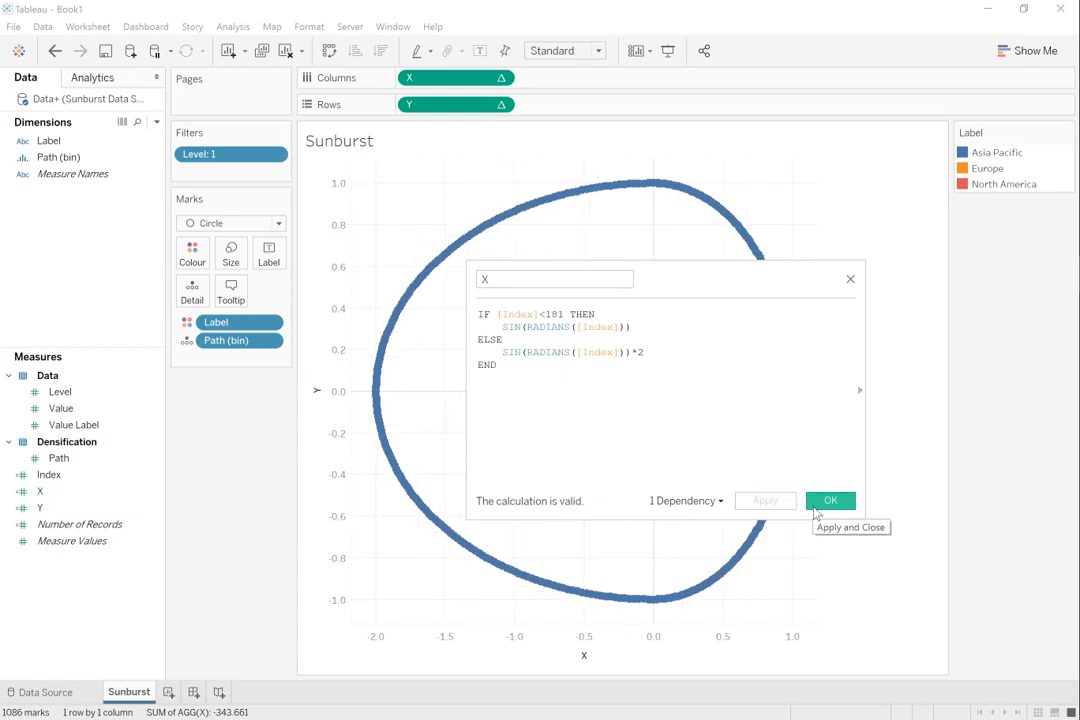
pyautogui.click(824, 510)
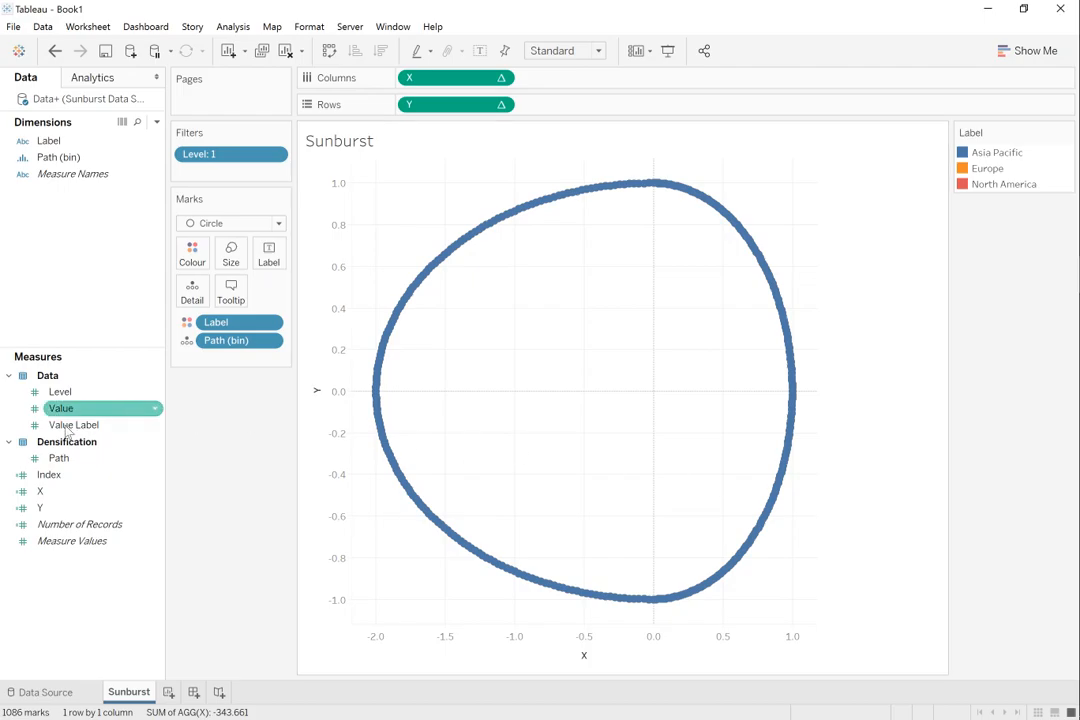
# Step: Edit the Y calculated field so COS(RADIANS([Index])) follows the condition If [Index]<181 THEN
pyautogui.rightClick(48, 508)
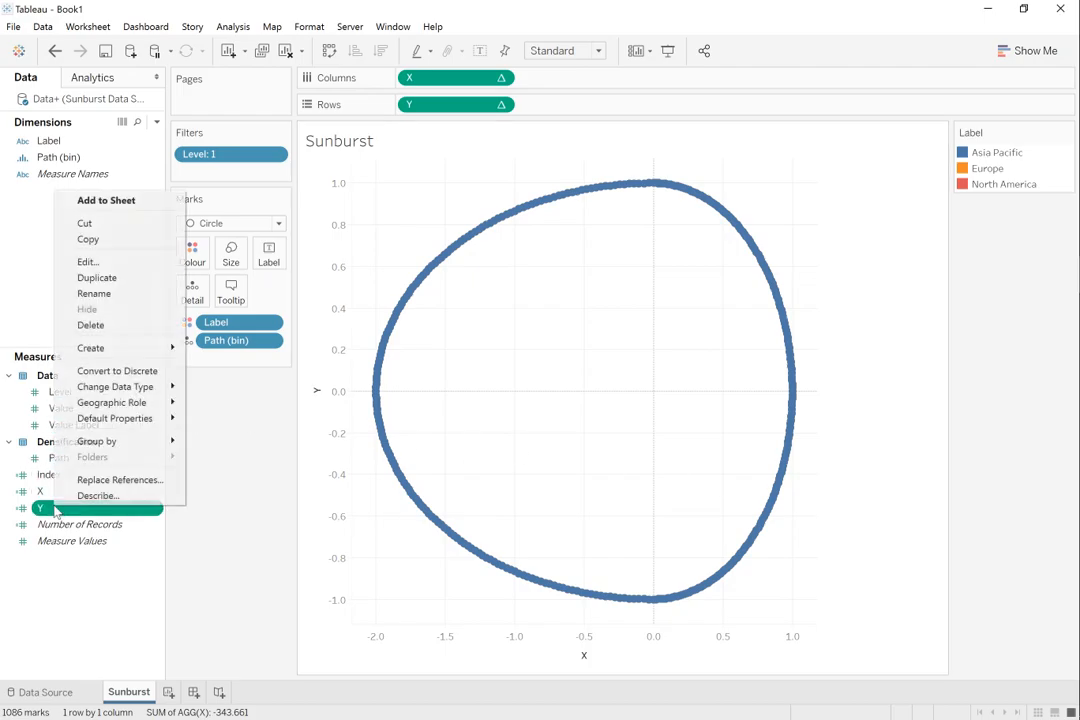
pyautogui.click(100, 262)
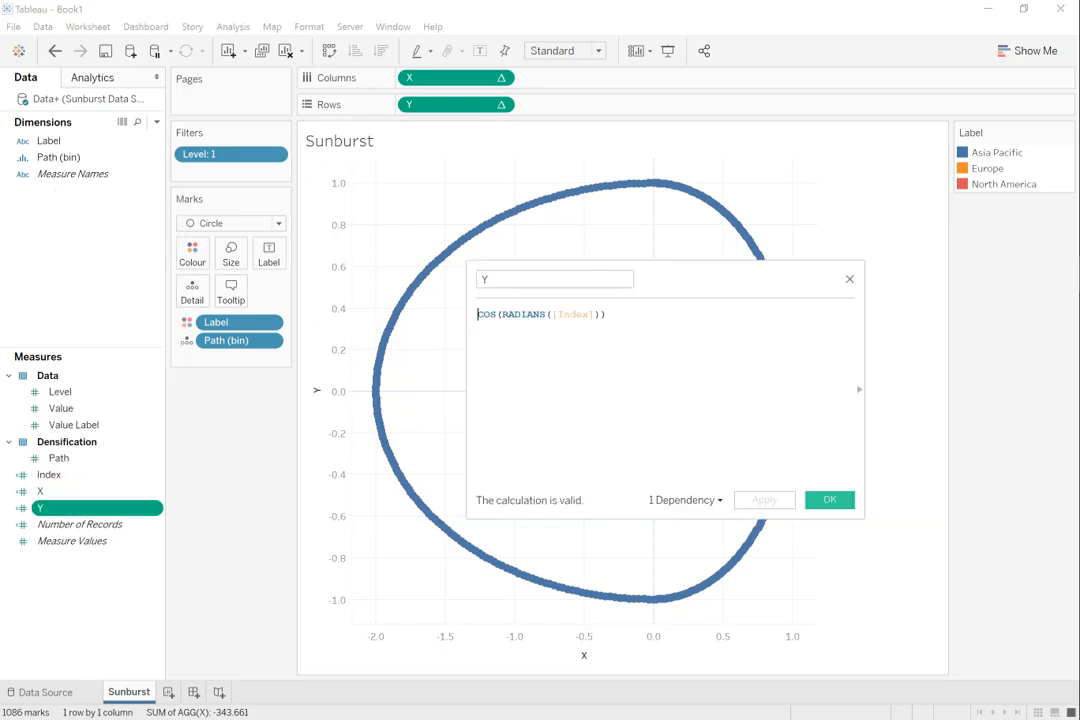
pyautogui.press('Return')
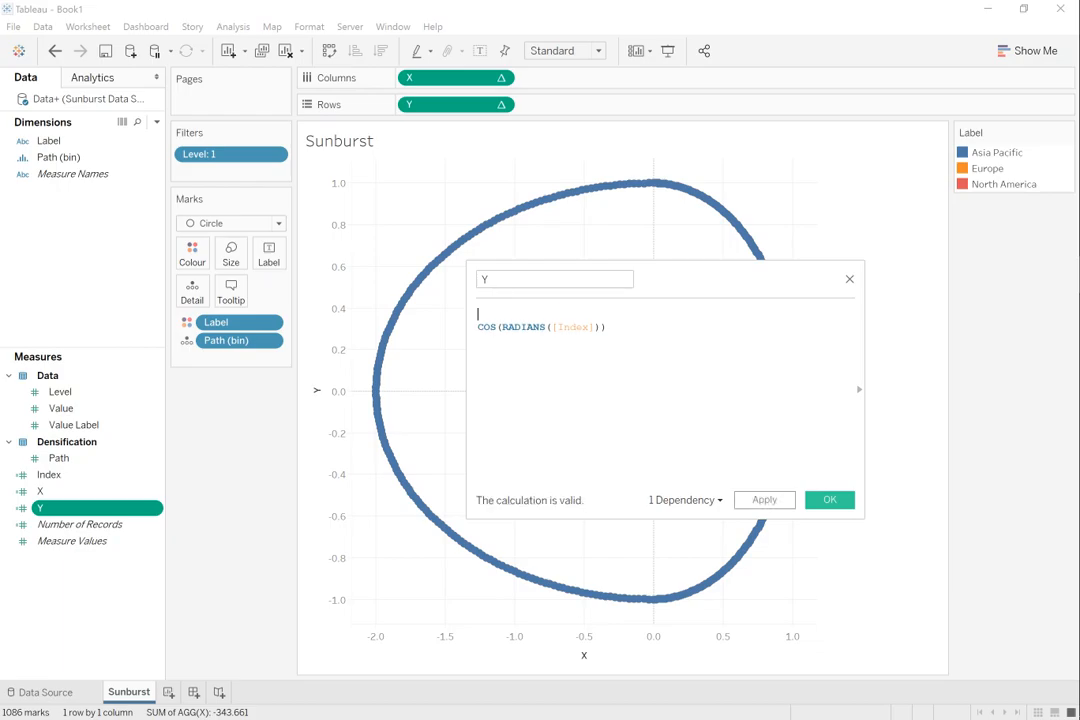
pyautogui.write('If in')
pyautogui.press('Down')
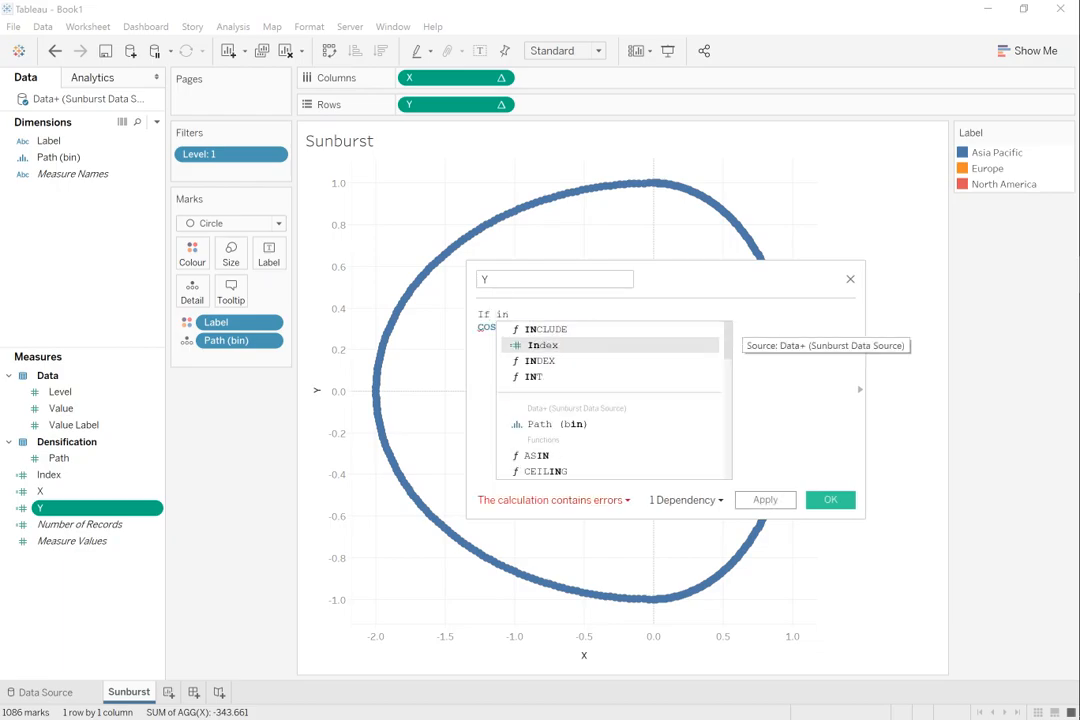
pyautogui.press('Return')
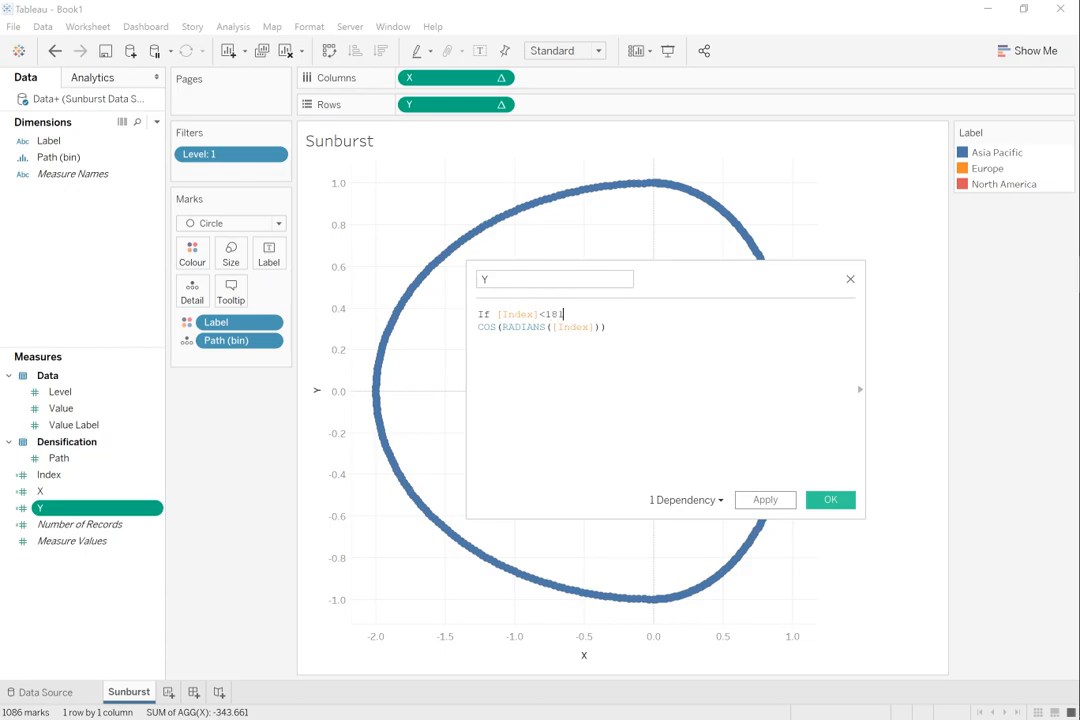
pyautogui.write('HEN')
pyautogui.press('Right')
pyautogui.press('Tab')
pyautogui.press('End')
# Step: Complete the Y formula with an ELSE branch of COS(RADIANS([Index]))*2 and END, and save the calculation
pyautogui.press('Return')
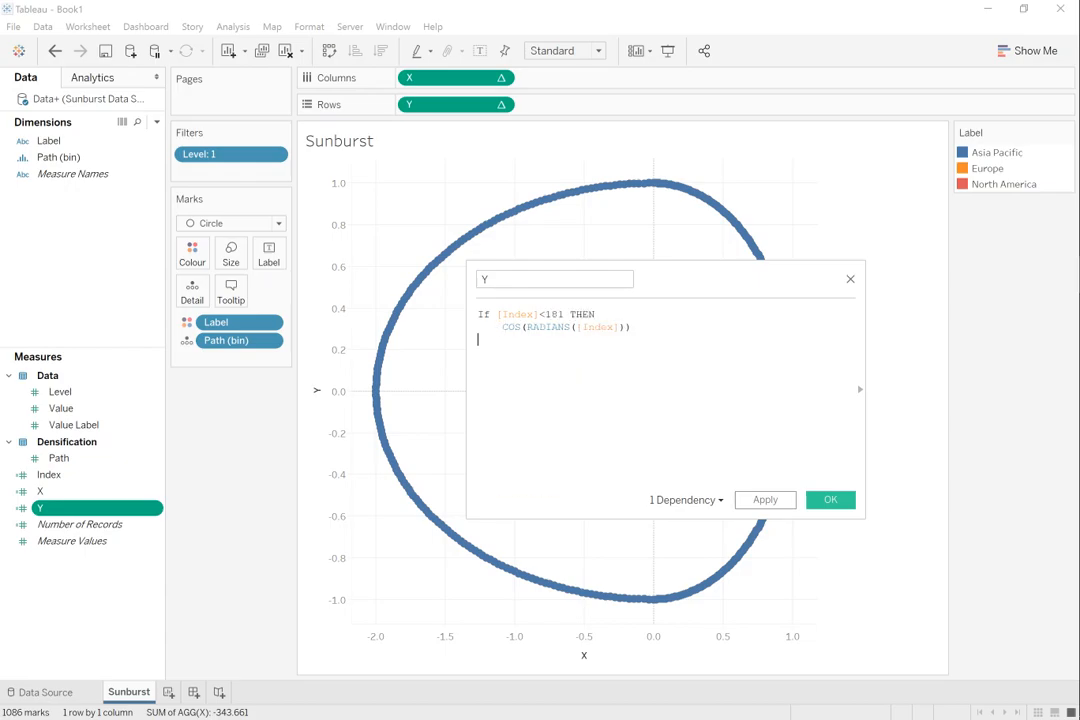
pyautogui.write('ELSE')
pyautogui.press('Return')
pyautogui.press('Tab')
pyautogui.write('COS(RADIANS([')
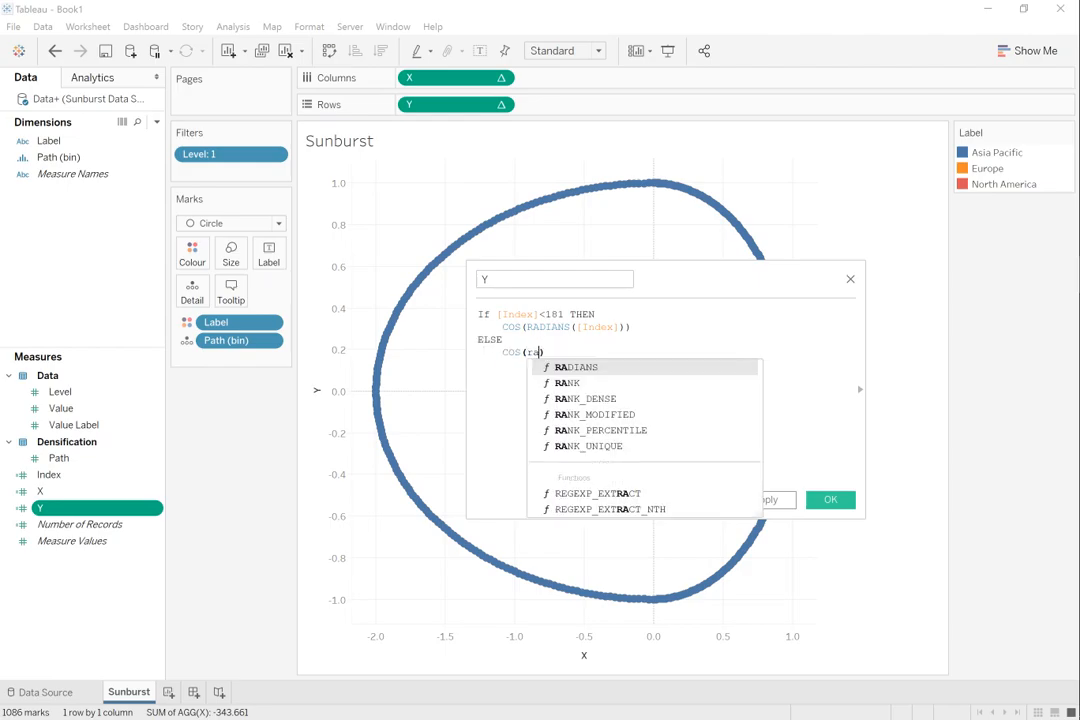
pyautogui.write('In')
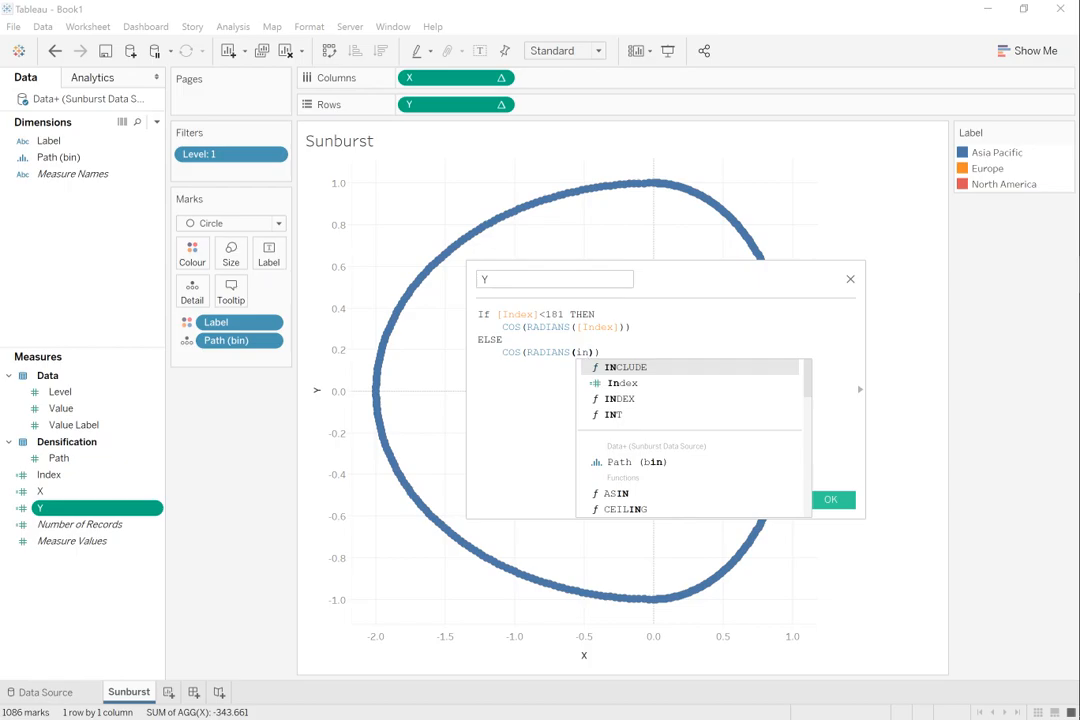
pyautogui.press('Down')
pyautogui.press('Return')
pyautogui.press('End')
pyautogui.write('*2')
pyautogui.press('Return')
pyautogui.write('END')
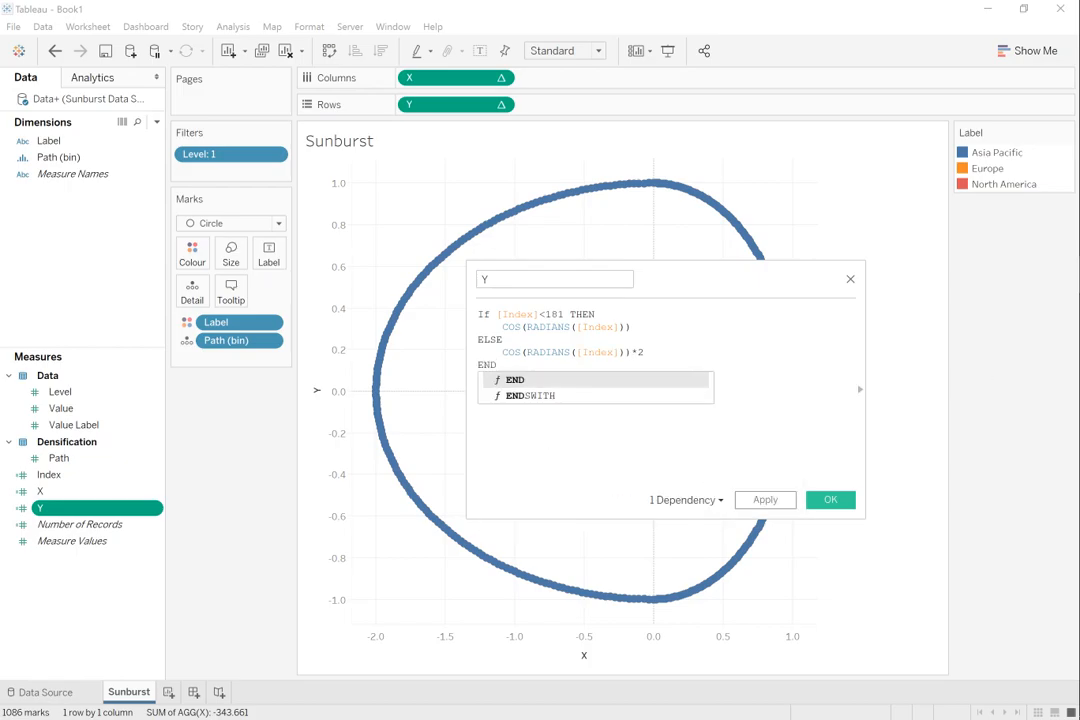
pyautogui.press('Escape')
pyautogui.click(786, 503)
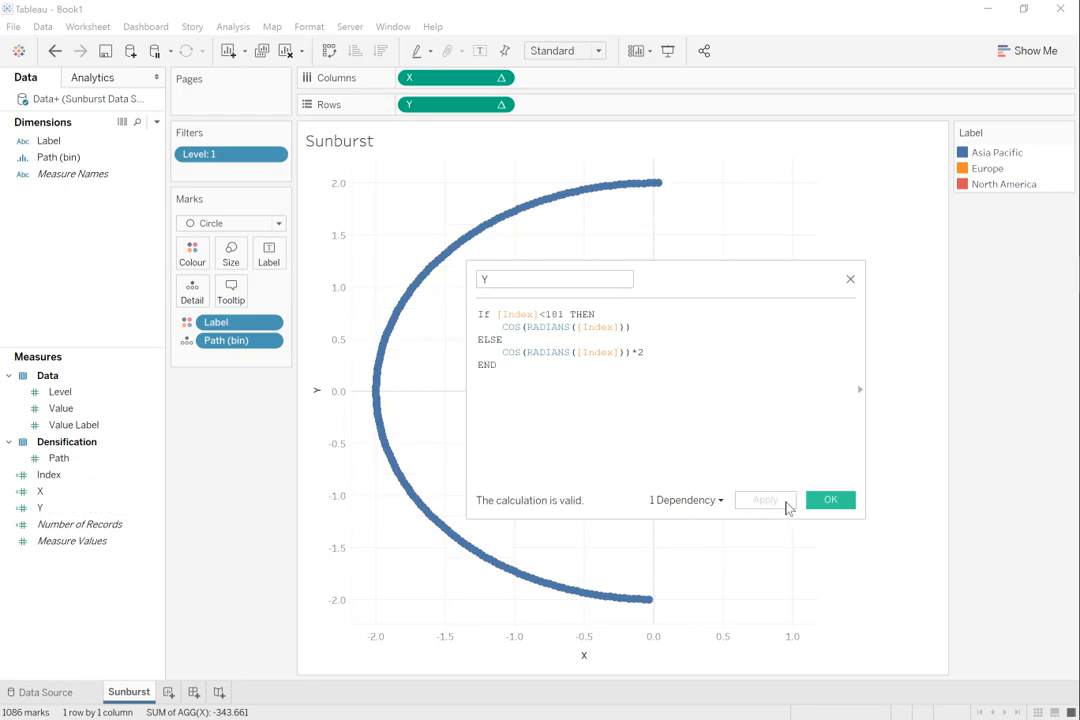
pyautogui.click(822, 503)
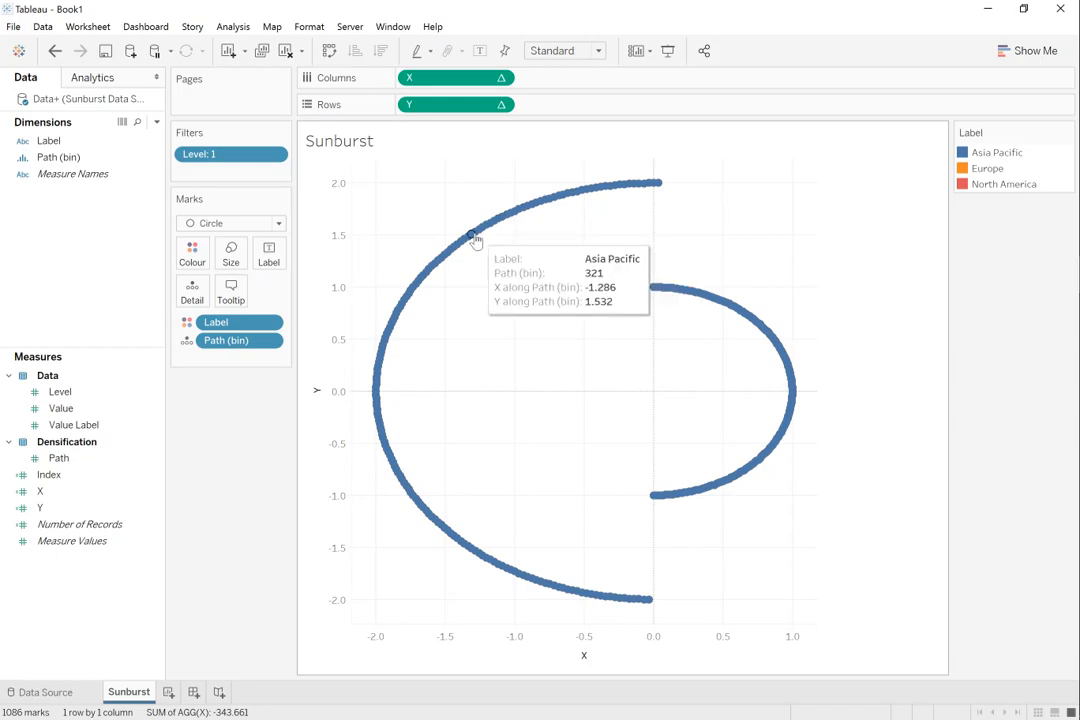
# Step: Change the ELSE branch of the X calculated field to SIN(RADIANS((361-[Index])))*2 and save the calculation
pyautogui.rightClick(66, 494)
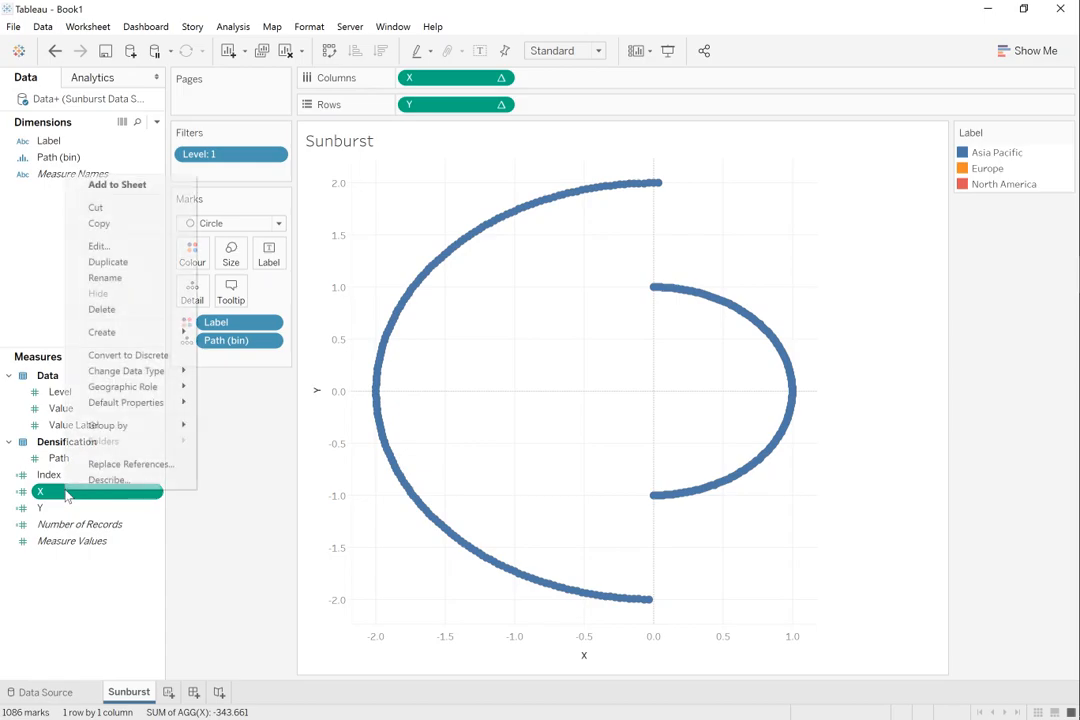
pyautogui.click(146, 247)
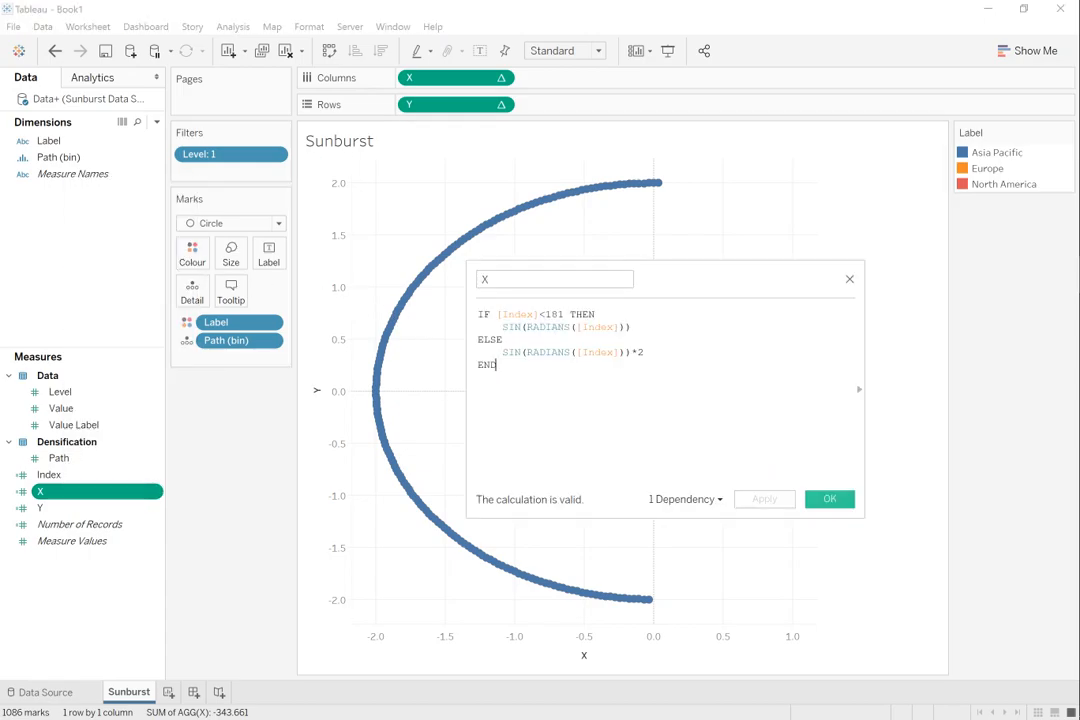
pyautogui.click(576, 353)
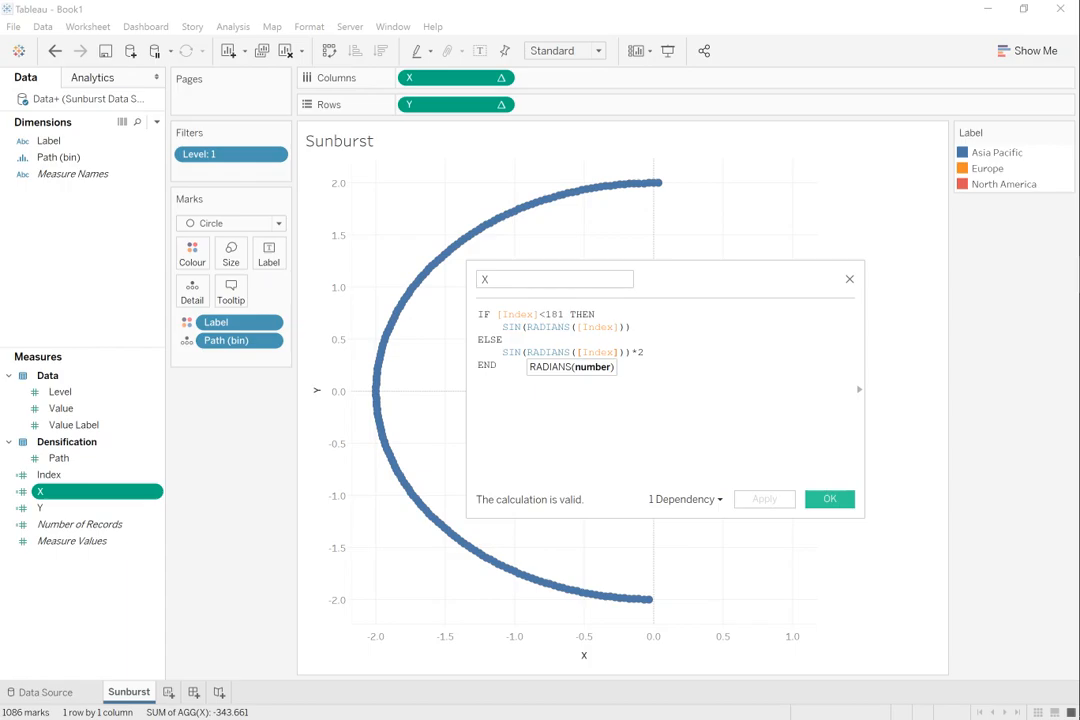
pyautogui.write('(')
pyautogui.click(630, 352)
pyautogui.write(')')
pyautogui.press('Left')
pyautogui.press('Left')
pyautogui.press('Left')
pyautogui.press('Left')
pyautogui.press('Left')
pyautogui.press('Left')
pyautogui.press('Left')
pyautogui.press('Left')
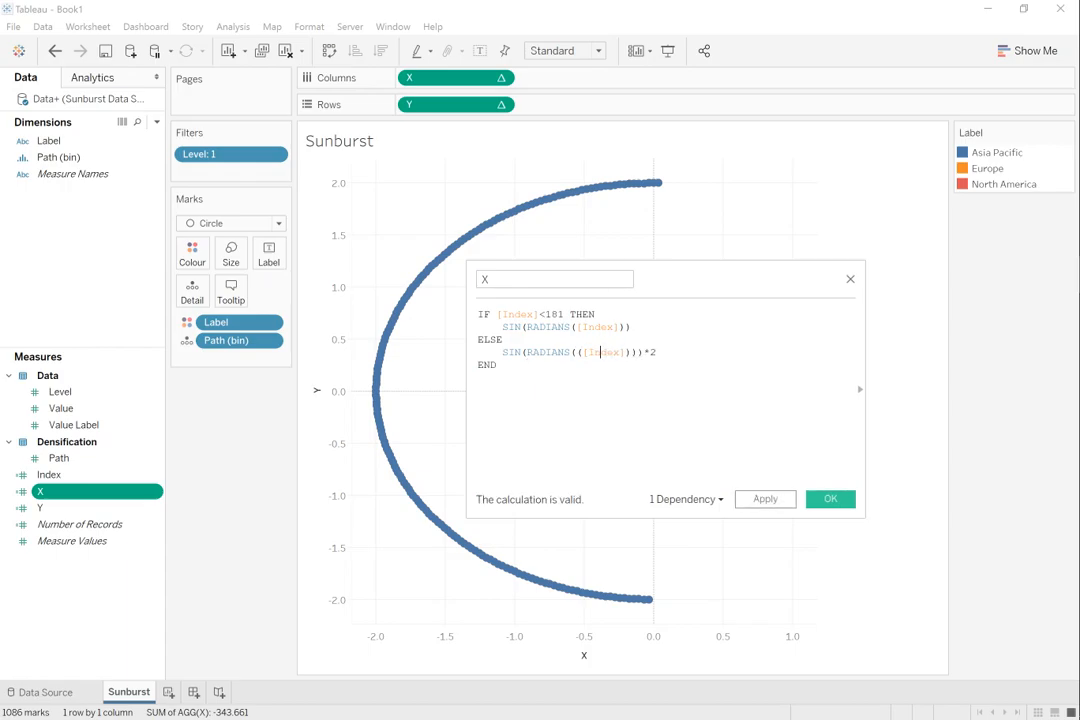
pyautogui.write('3')
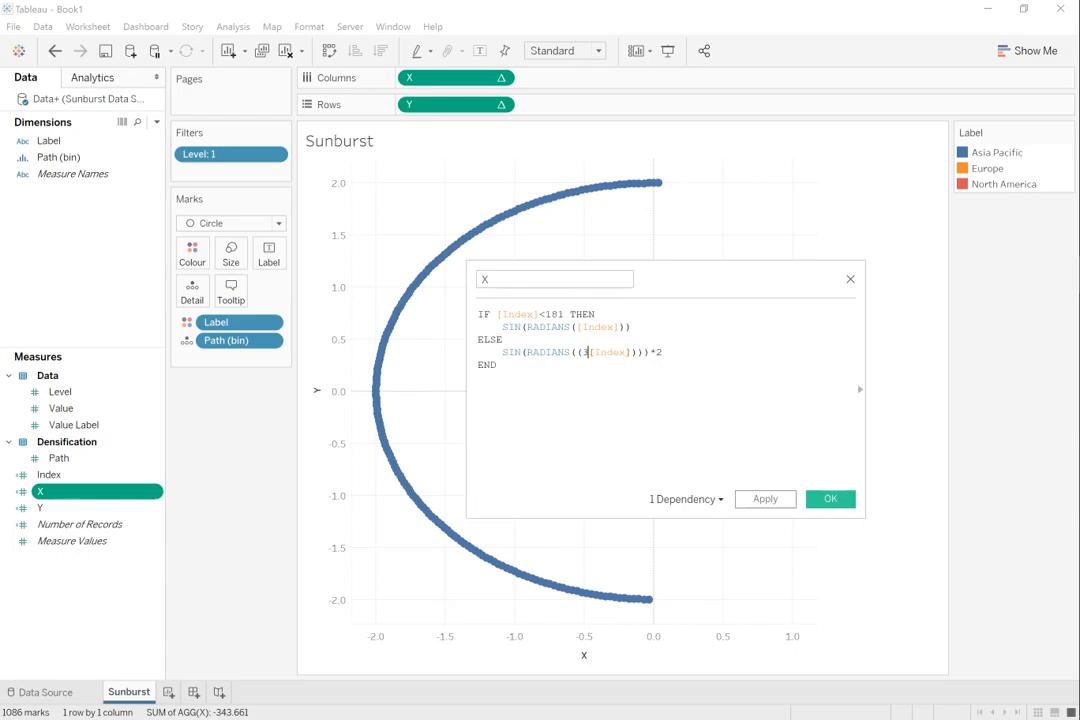
pyautogui.write('61-')
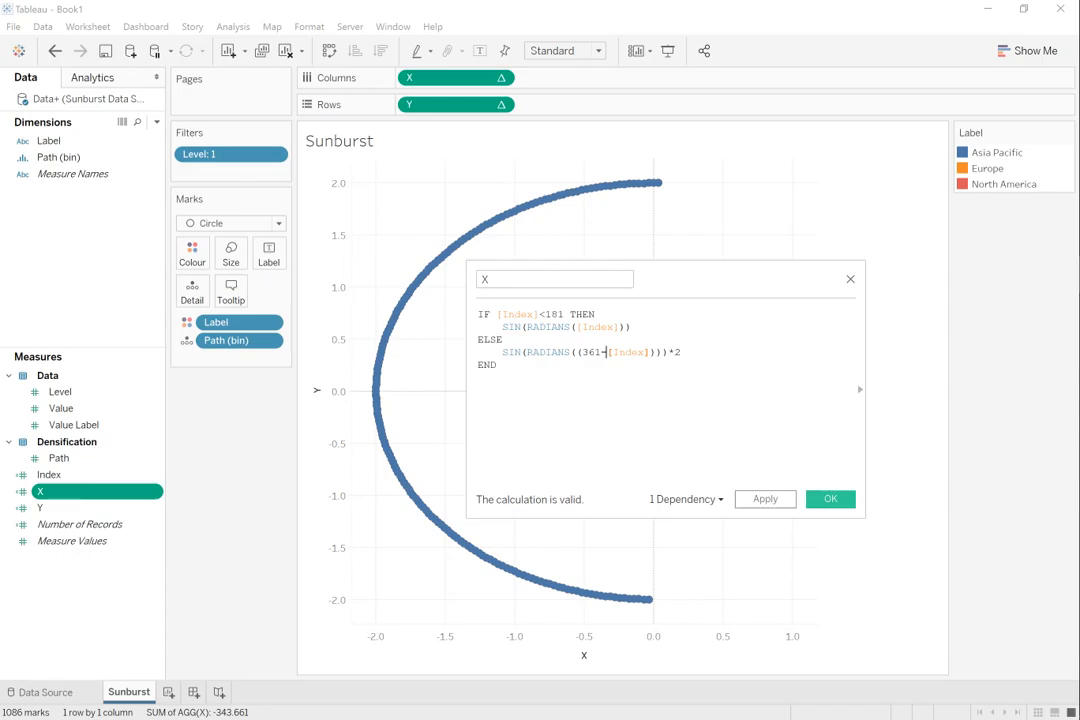
pyautogui.click(768, 500)
pyautogui.click(818, 504)
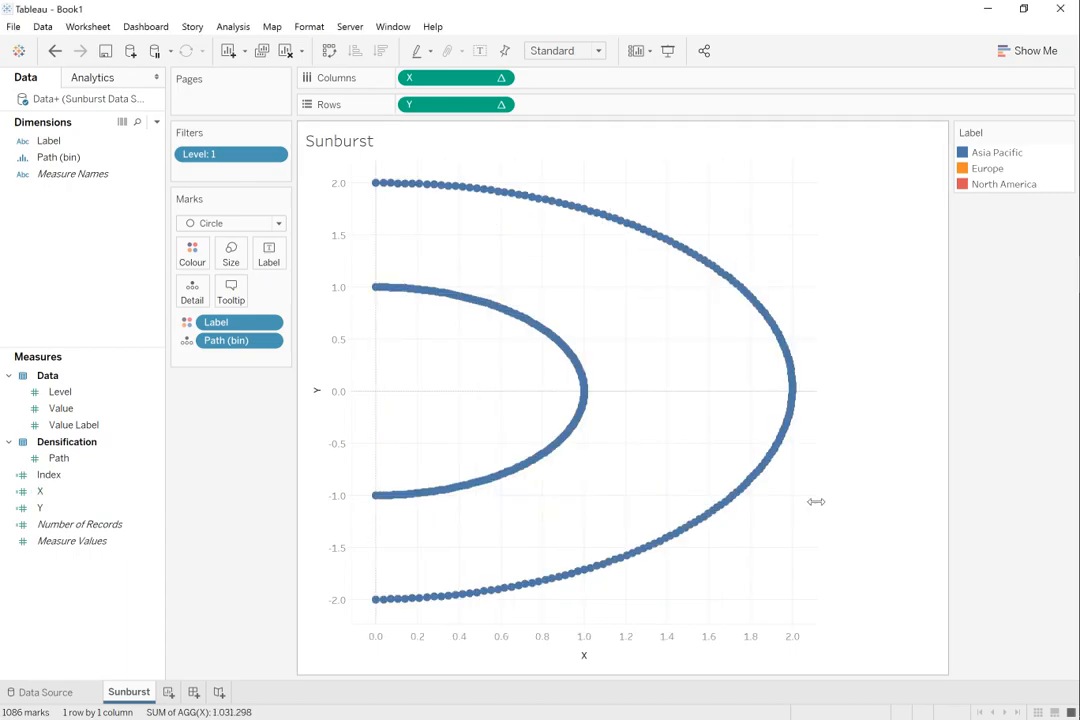
# Step: Change the ELSE branch of the Y calculated field to COS(RADIANS((361-[Index])))*2 and save the calculation
pyautogui.rightClick(70, 512)
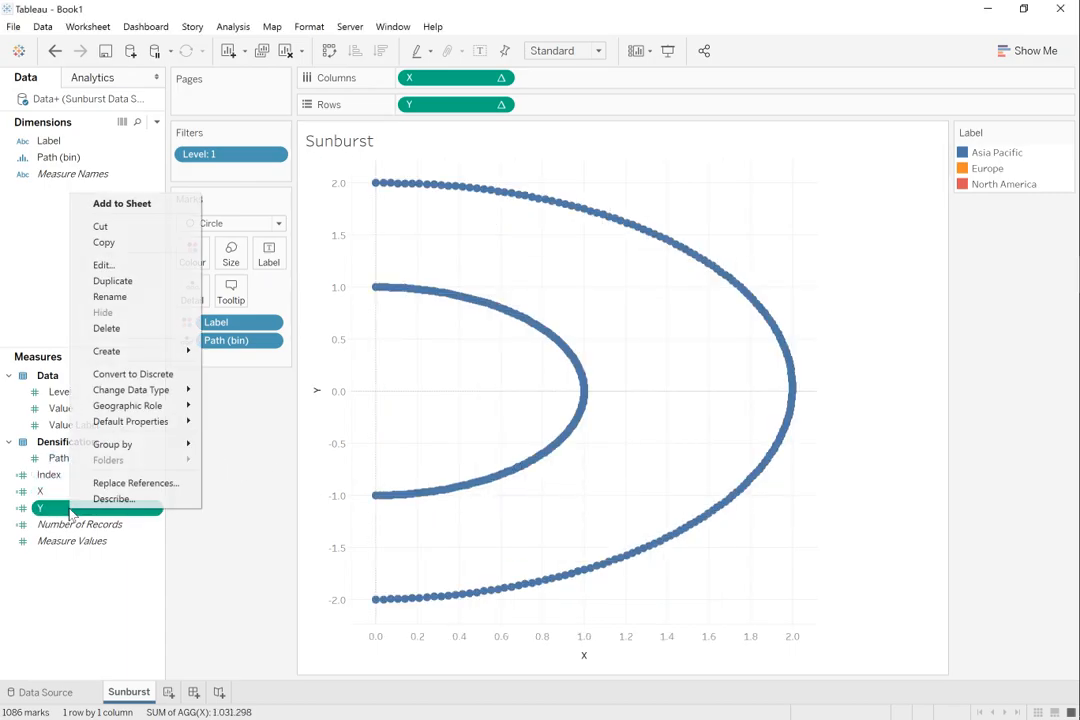
pyautogui.click(137, 270)
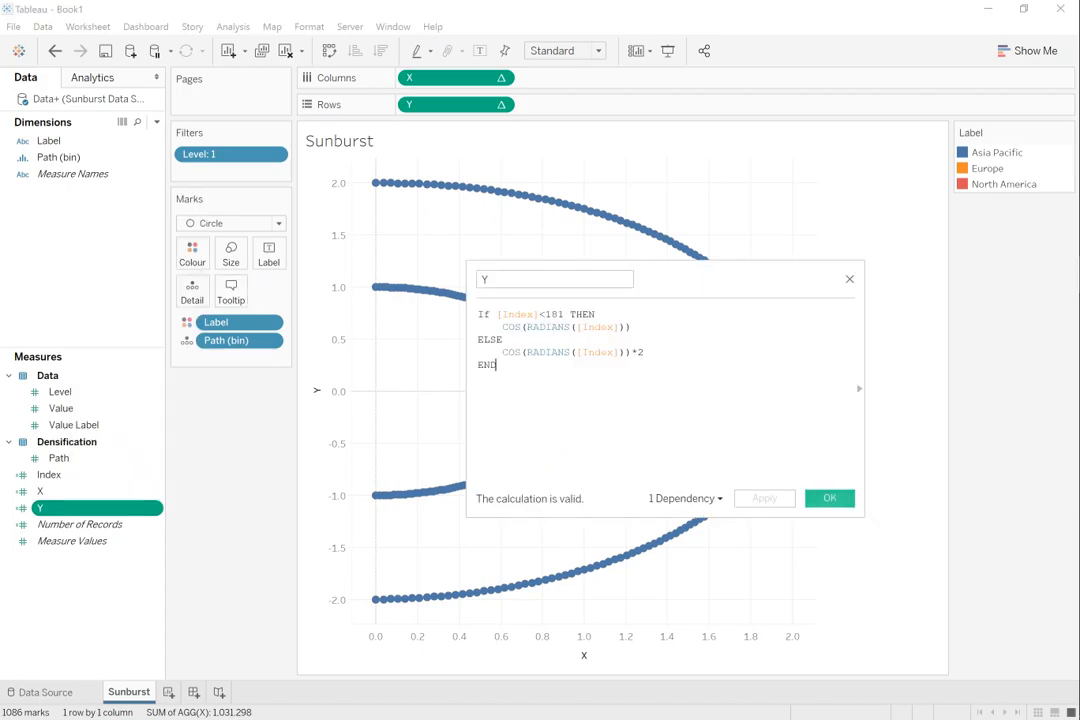
pyautogui.click(577, 352)
pyautogui.write('(')
pyautogui.press('Right')
pyautogui.press('Right')
pyautogui.press('Right')
pyautogui.press('Right')
pyautogui.press('Right')
pyautogui.press('Right')
pyautogui.press('Right')
pyautogui.press('Right')
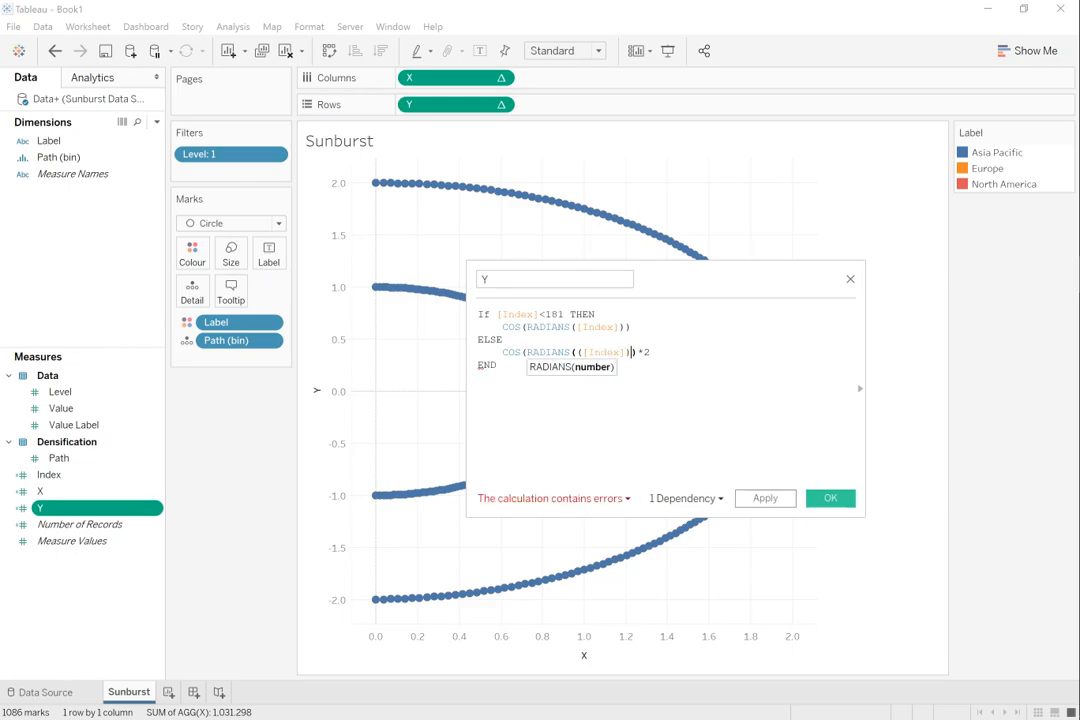
pyautogui.write(')')
pyautogui.press('Left')
pyautogui.press('Left')
pyautogui.press('Left')
pyautogui.press('Left')
pyautogui.press('Left')
pyautogui.press('Left')
pyautogui.press('Left')
pyautogui.press('Left')
pyautogui.press('Left')
pyautogui.press('Left')
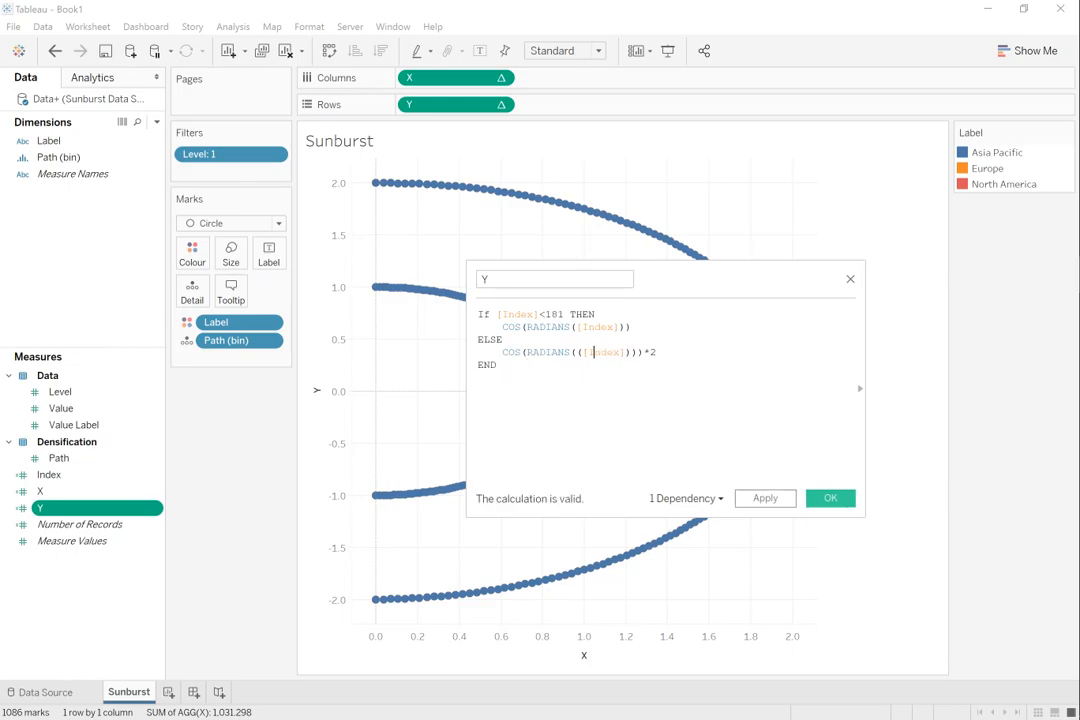
pyautogui.write('361-')
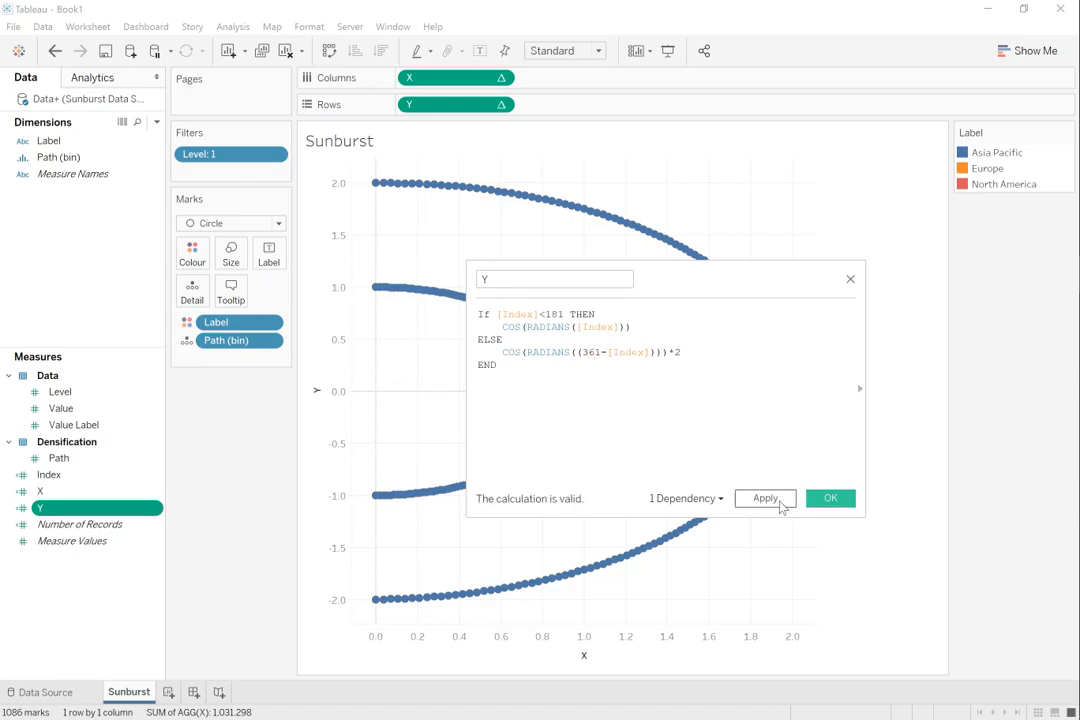
pyautogui.click(768, 498)
pyautogui.click(830, 498)
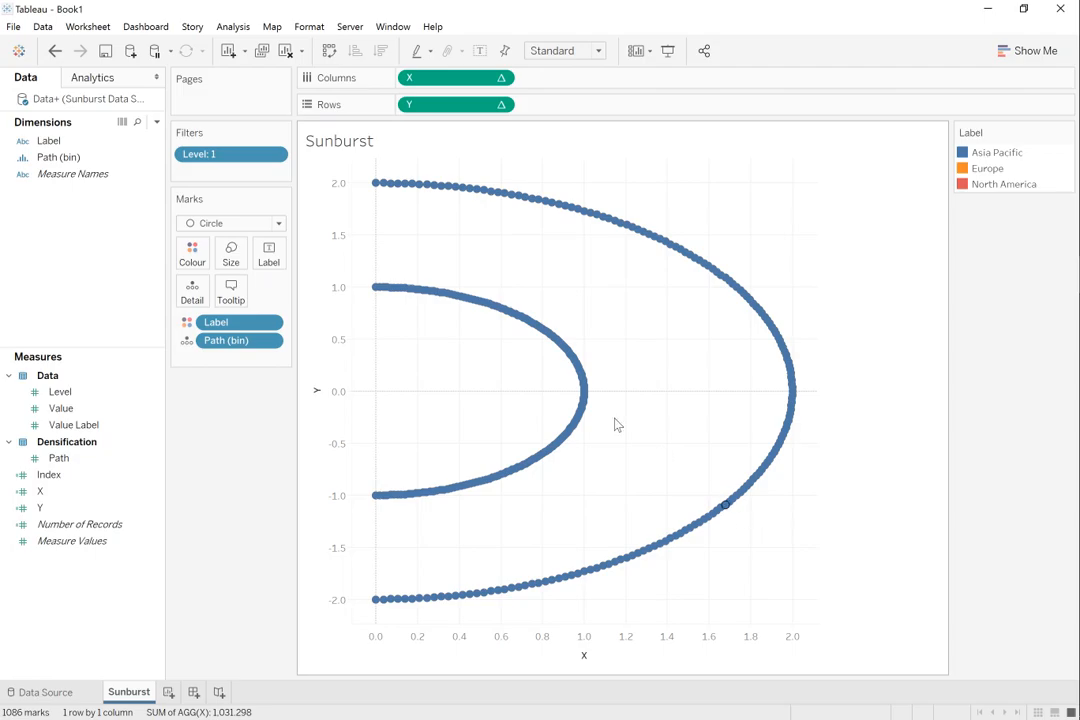
# Step: Change the mark type to Polygon and use Path (bin) as the polygon path
pyautogui.click(256, 228)
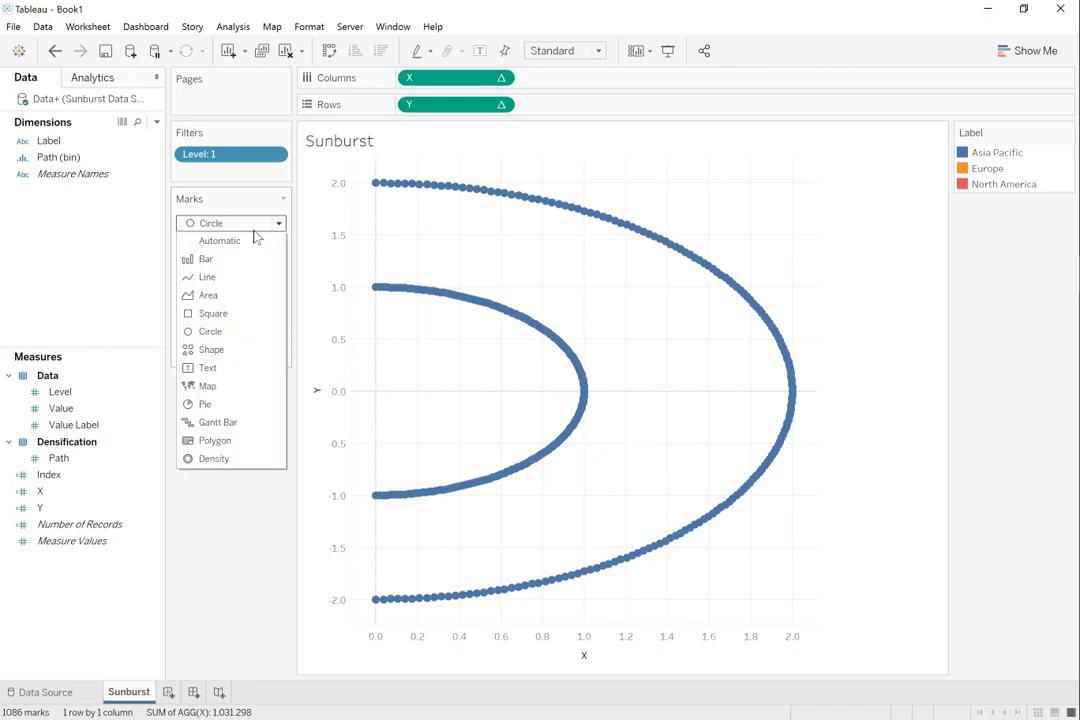
pyautogui.click(215, 440)
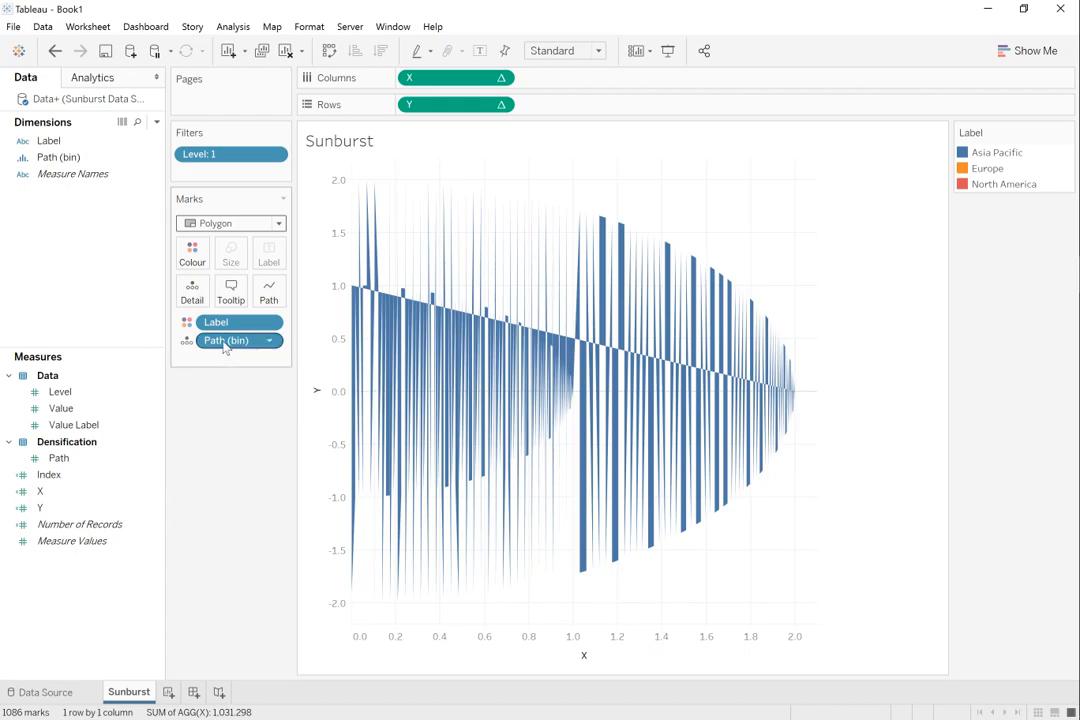
pyautogui.moveTo(222, 348); pyautogui.dragTo(276, 305)
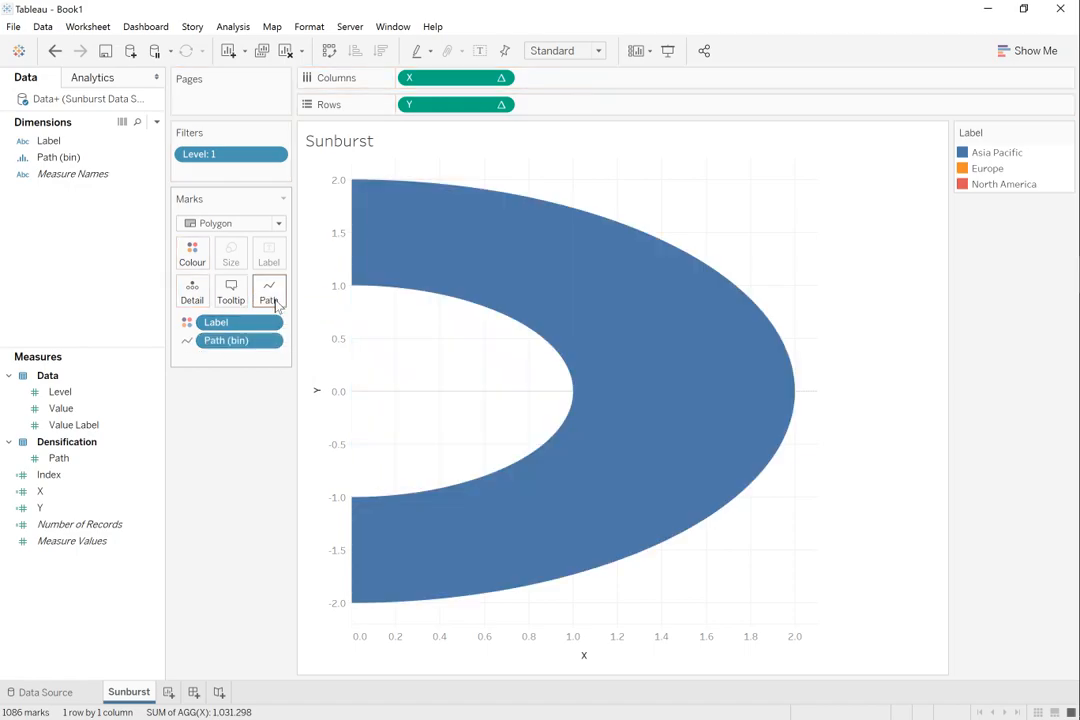
# Step: Highlight the Asia Pacific, Europe and North America polygons through the Label legend to compare them, and clear the highlight
pyautogui.click(1000, 155)
pyautogui.click(999, 170)
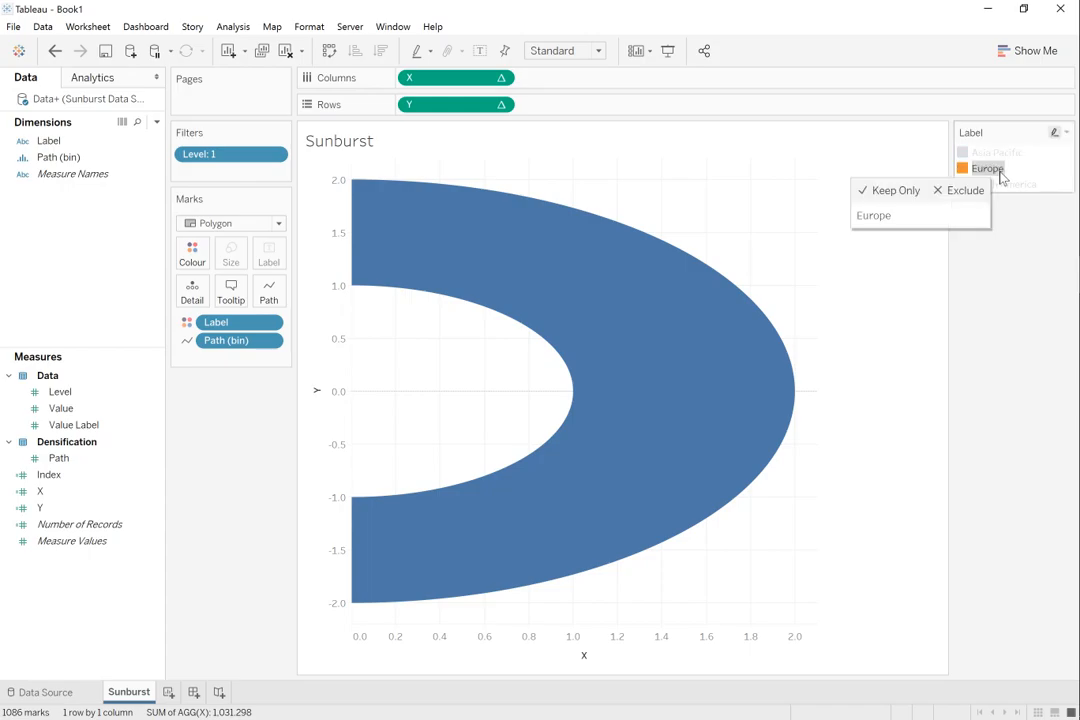
pyautogui.click(1002, 184)
pyautogui.click(1000, 168)
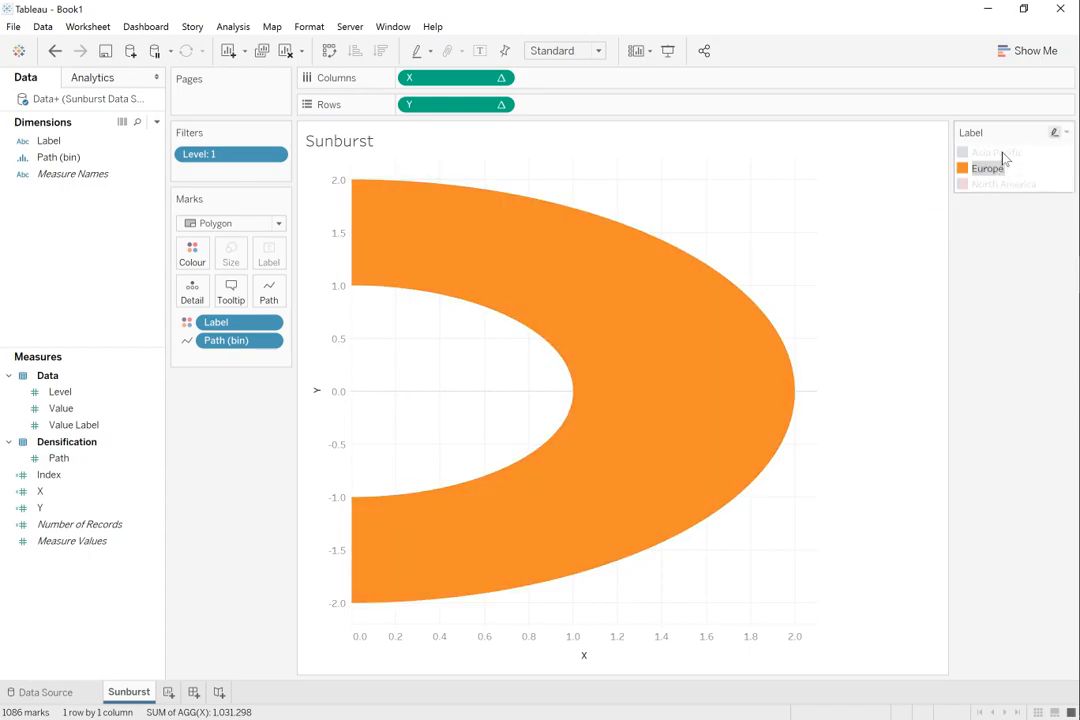
pyautogui.click(1000, 152)
pyautogui.click(757, 198)
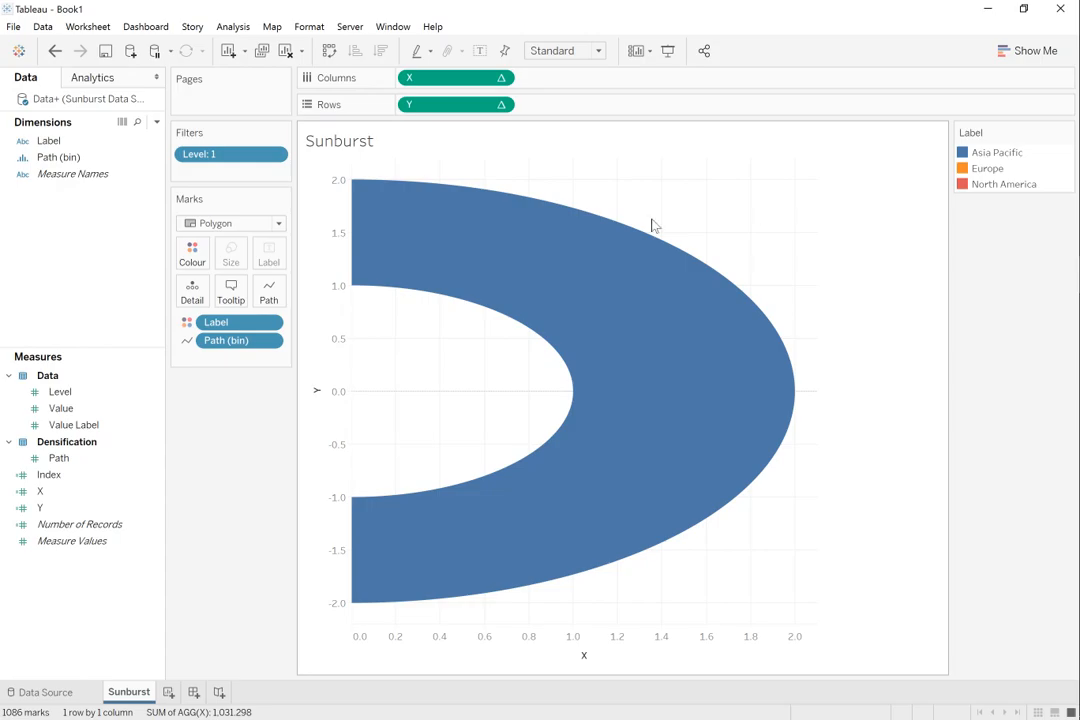
# Step: Edit the X calculated field to use [Index]*2 in the first branch and (361-[Index])*2 in the ELSE branch inside RADIANS, and save it
pyautogui.rightClick(37, 492)
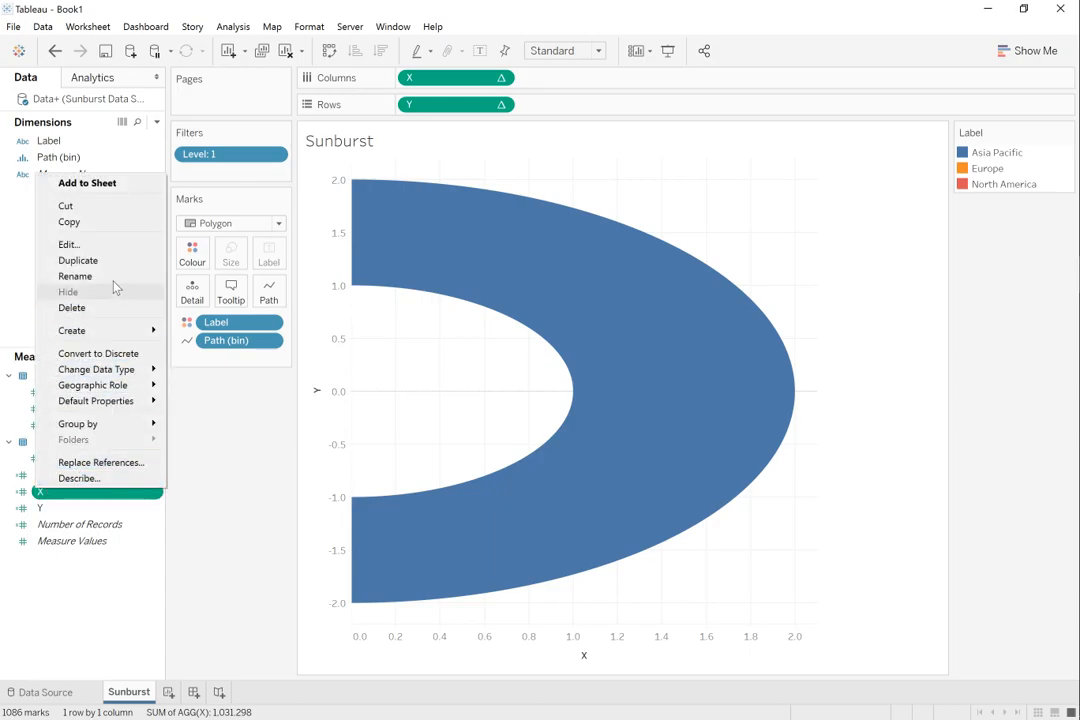
pyautogui.click(114, 246)
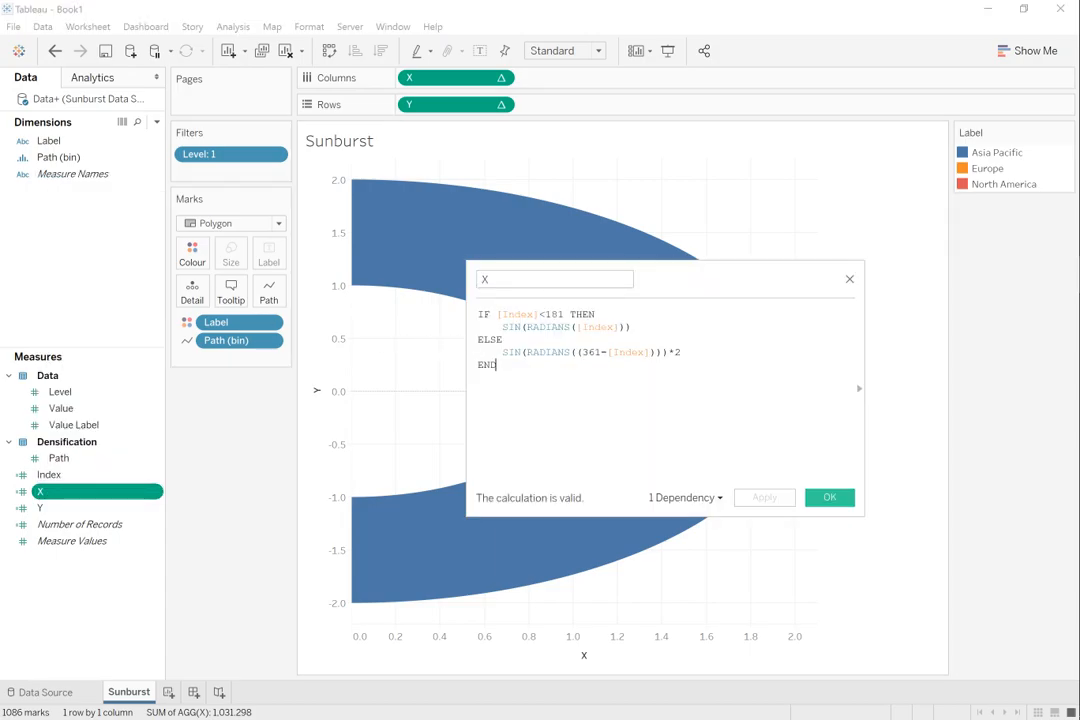
pyautogui.click(620, 327)
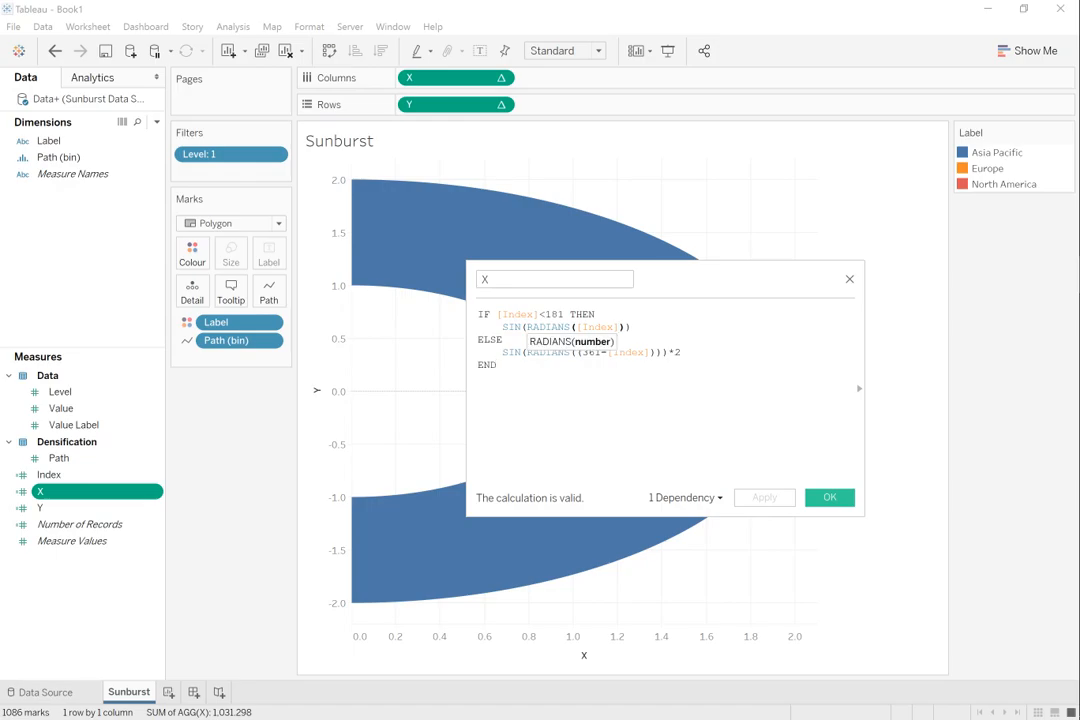
pyautogui.write('*2')
pyautogui.press('Down')
pyautogui.press('Down')
pyautogui.press('Right')
pyautogui.press('Right')
pyautogui.press('Right')
pyautogui.press('Right')
pyautogui.write('*2')
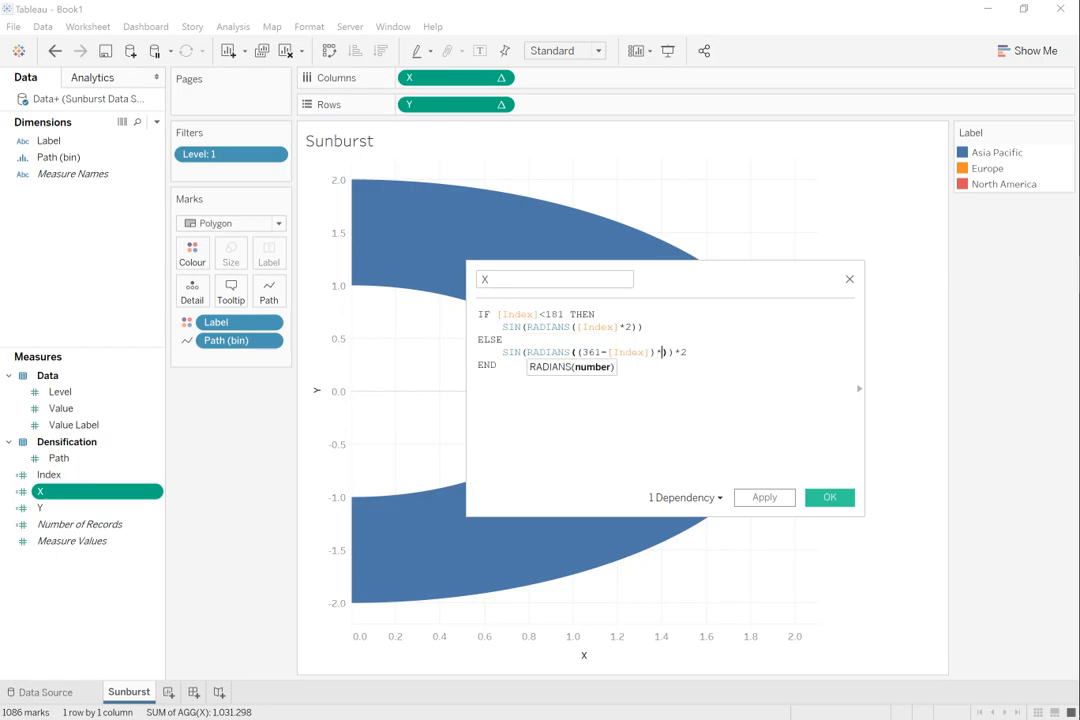
pyautogui.click(766, 499)
pyautogui.moveTo(735, 282); pyautogui.dragTo(883, 412)
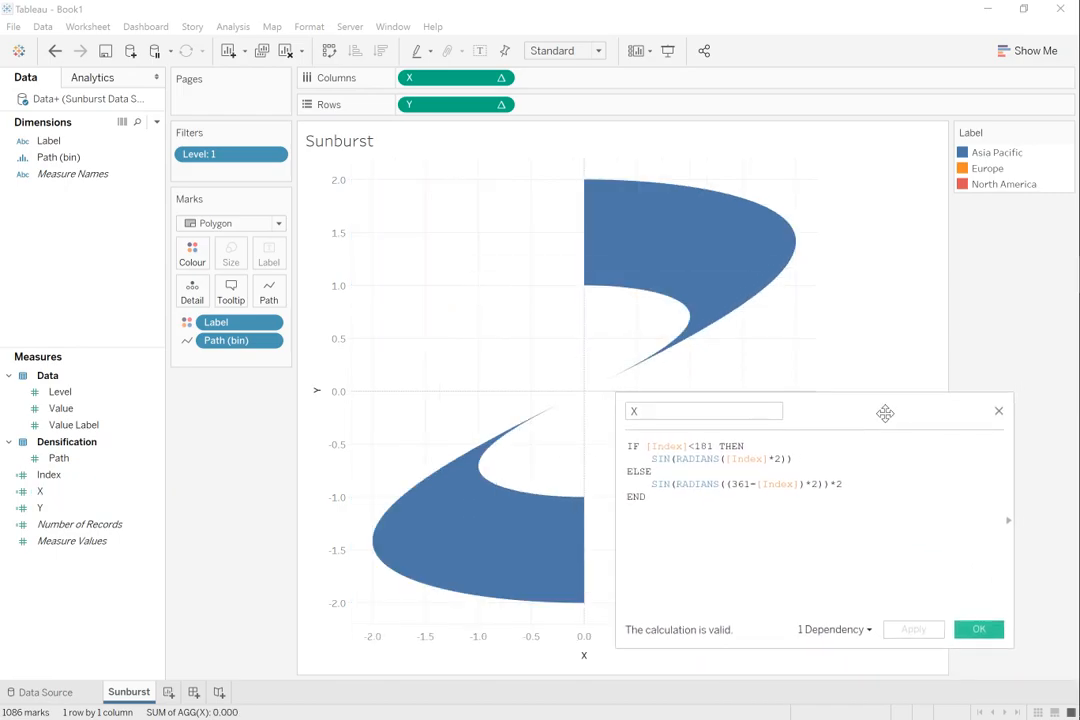
pyautogui.click(968, 628)
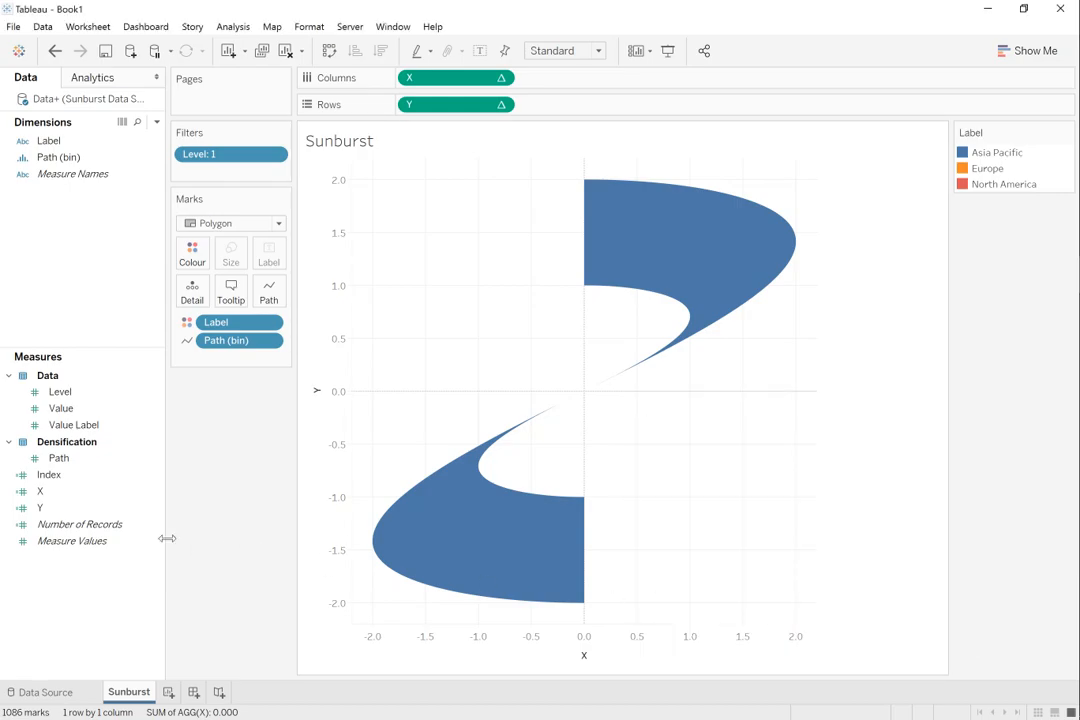
# Step: Change the Y calculated field's branches to COS(RADIANS([Index]*2)) and COS(RADIANS((361-[Index])*2))*2, and save the calculation
pyautogui.rightClick(44, 510)
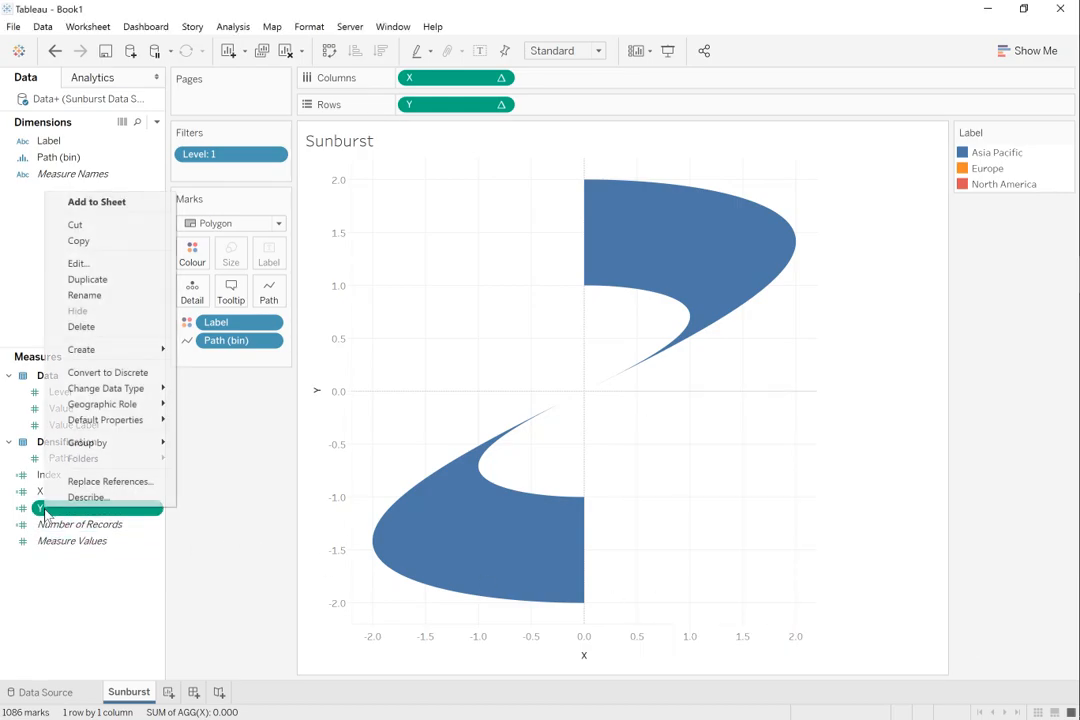
pyautogui.click(140, 264)
pyautogui.click(769, 459)
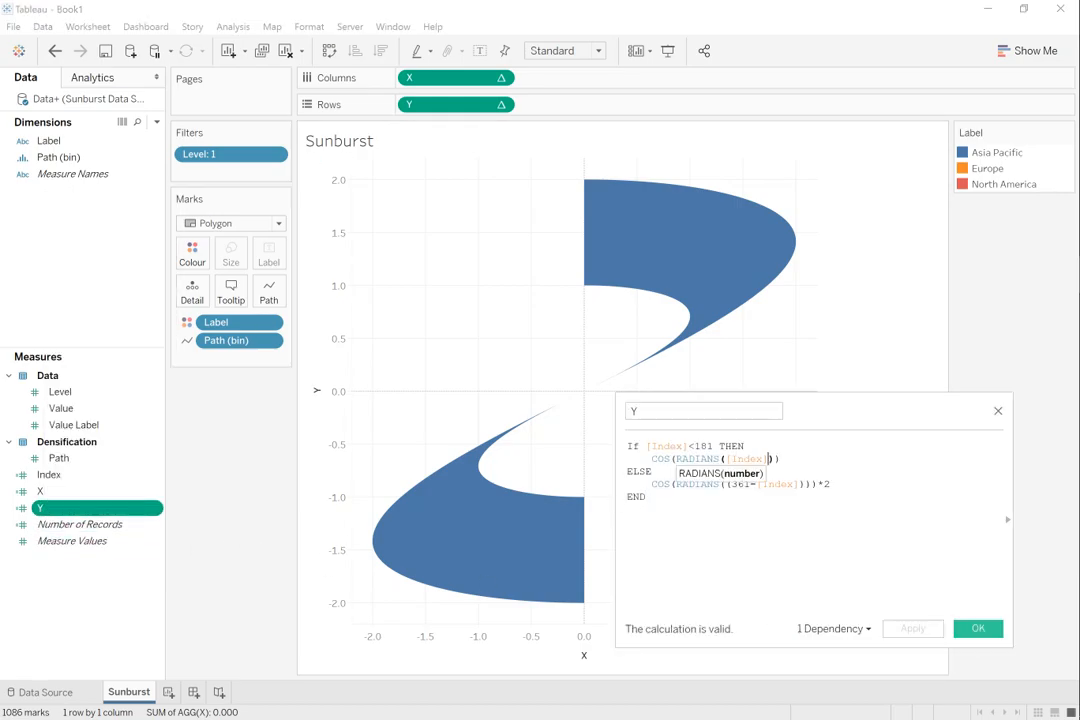
pyautogui.write('*2')
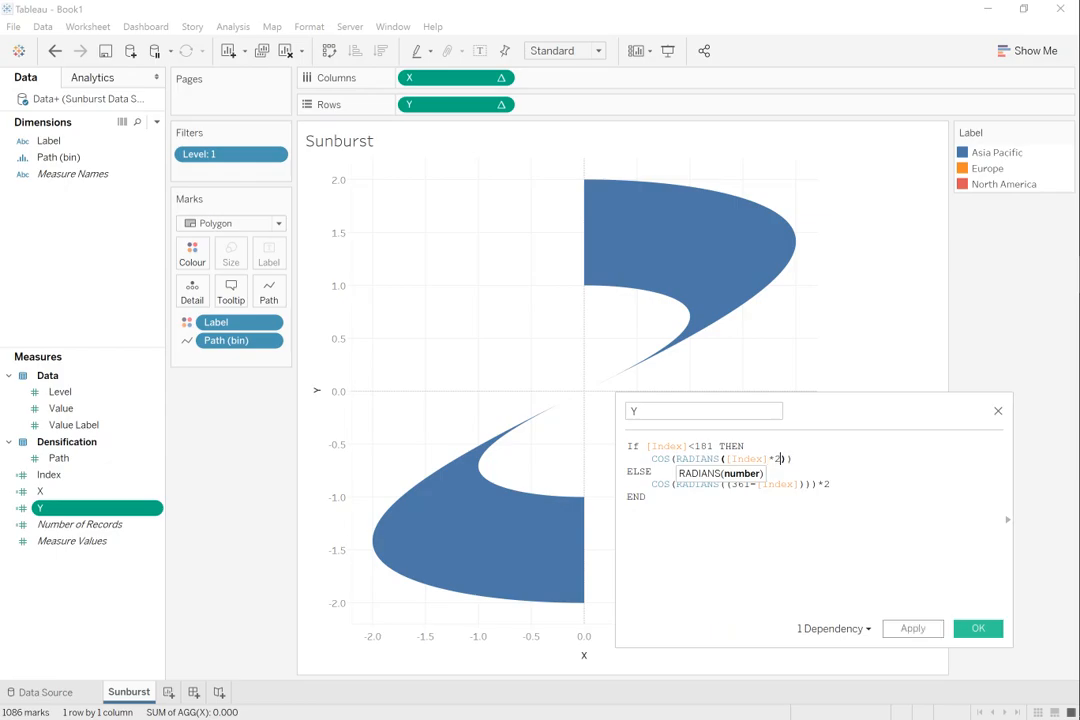
pyautogui.click(628, 484)
pyautogui.press('End')
pyautogui.press('Left')
pyautogui.press('Left')
pyautogui.press('Left')
pyautogui.press('Left')
pyautogui.press('Left')
pyautogui.press('Left')
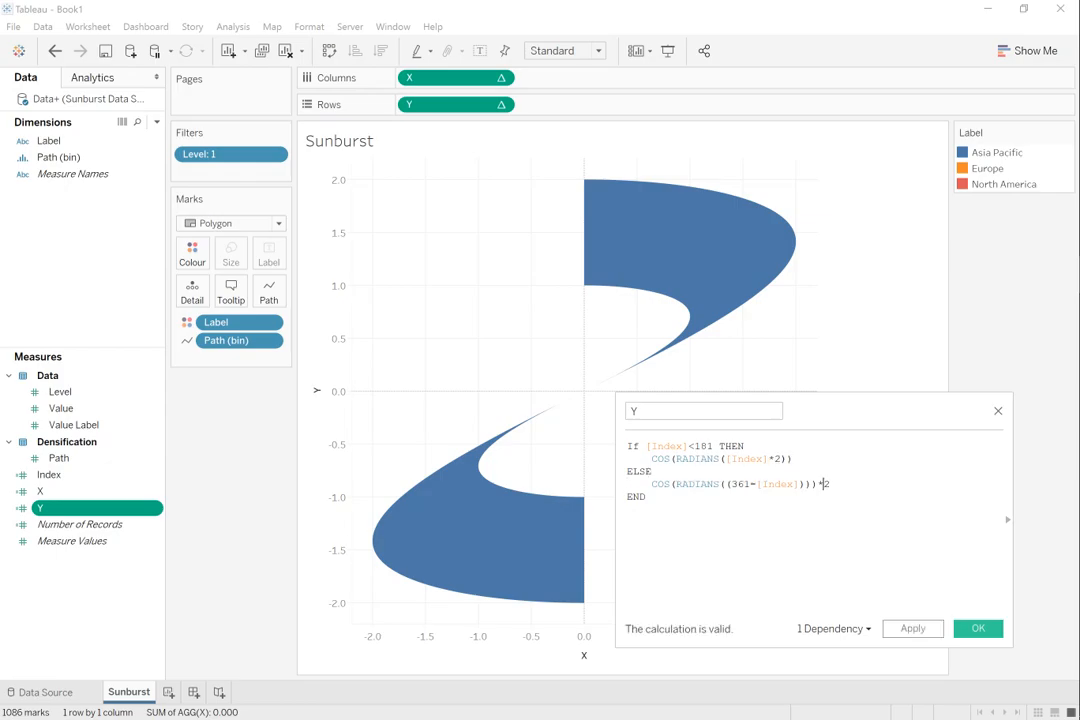
pyautogui.press('Right')
pyautogui.press('Right')
pyautogui.write('*2')
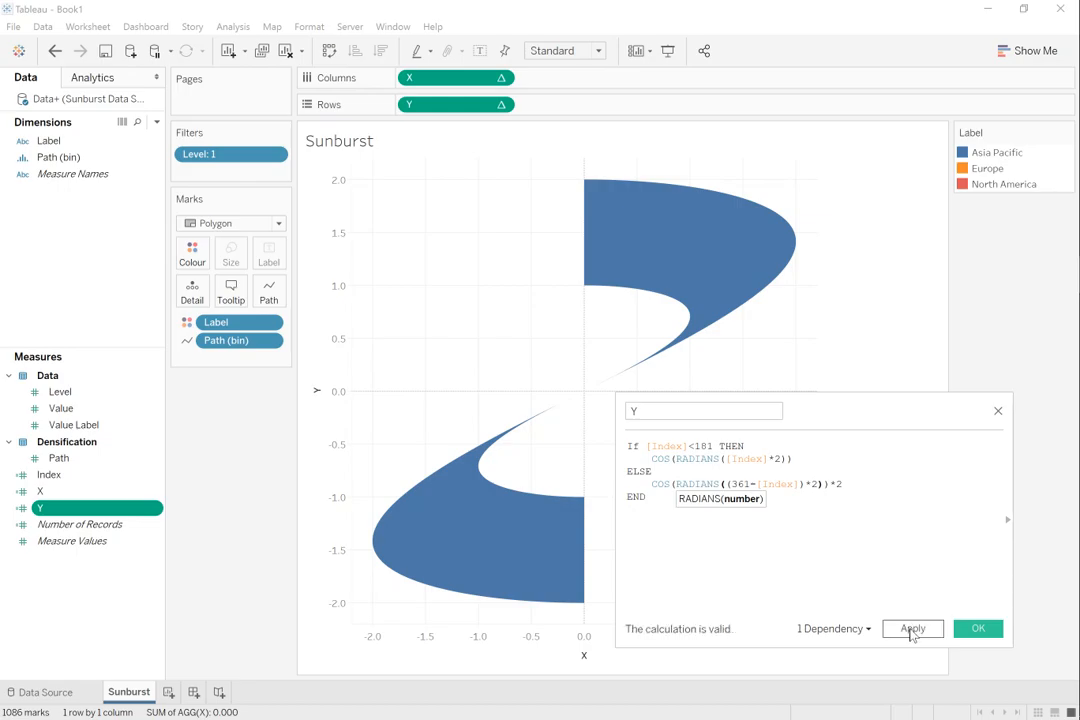
pyautogui.click(912, 629)
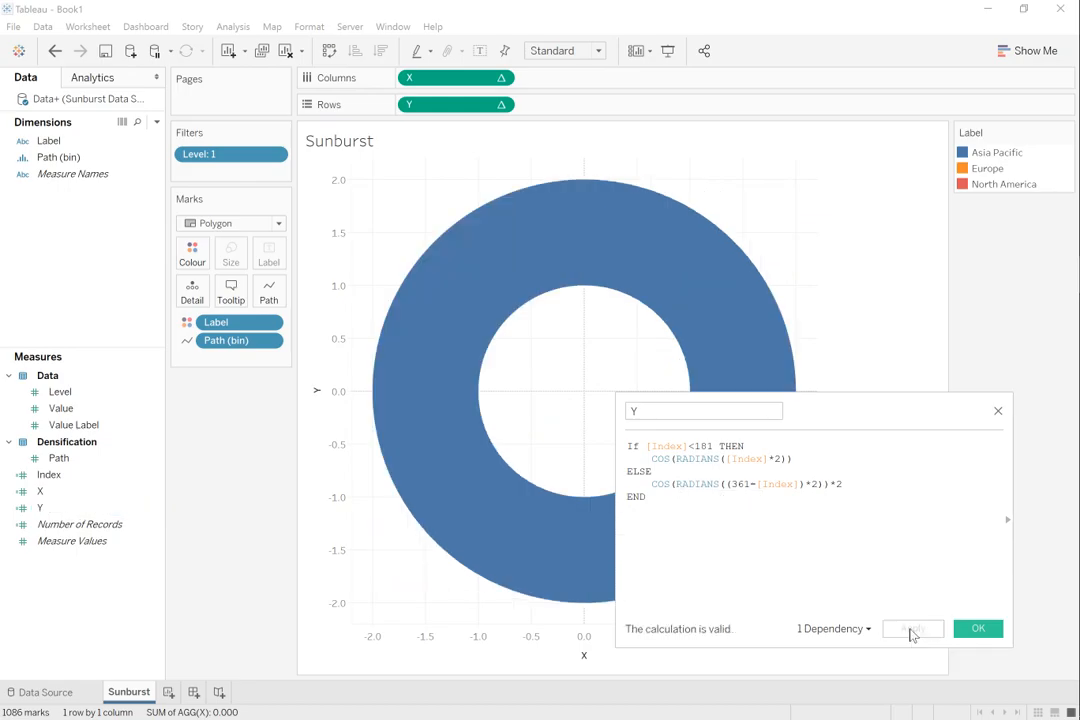
pyautogui.click(975, 630)
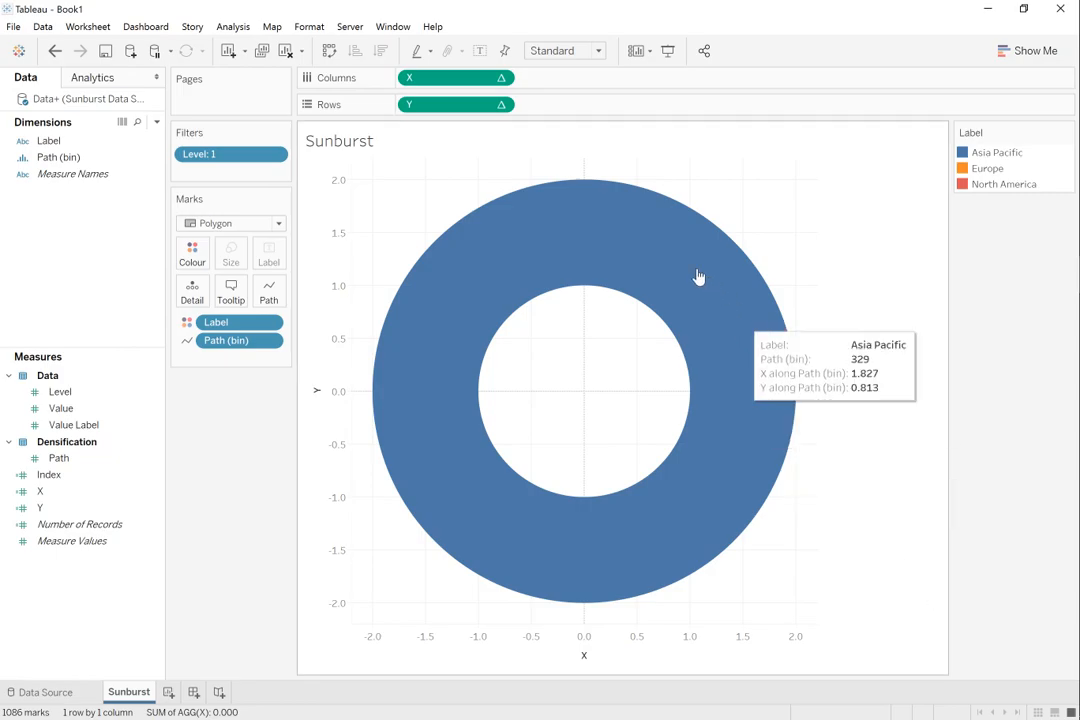
# Step: Give the polygon marks a white border
pyautogui.click(190, 250)
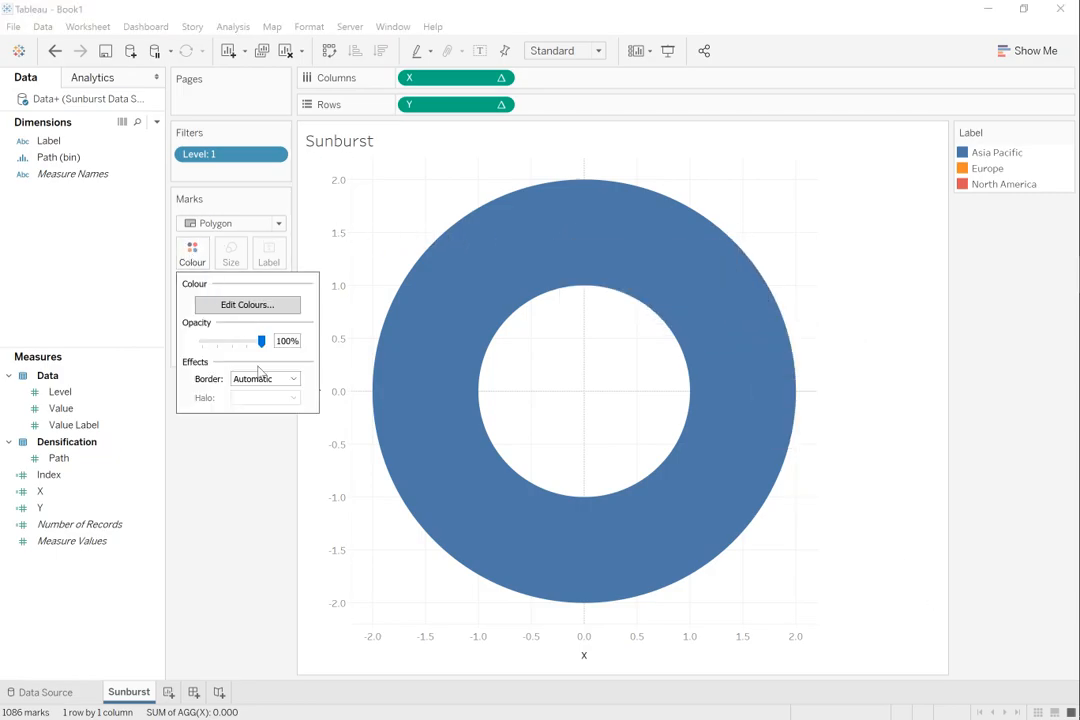
pyautogui.click(268, 378)
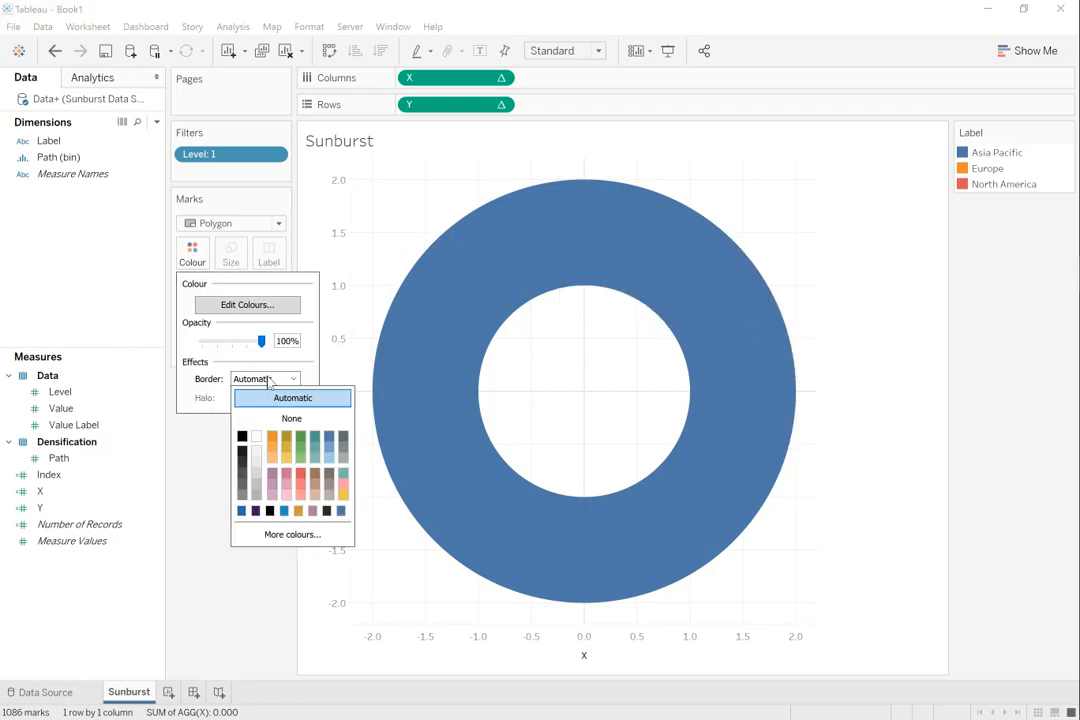
pyautogui.click(257, 440)
pyautogui.click(851, 350)
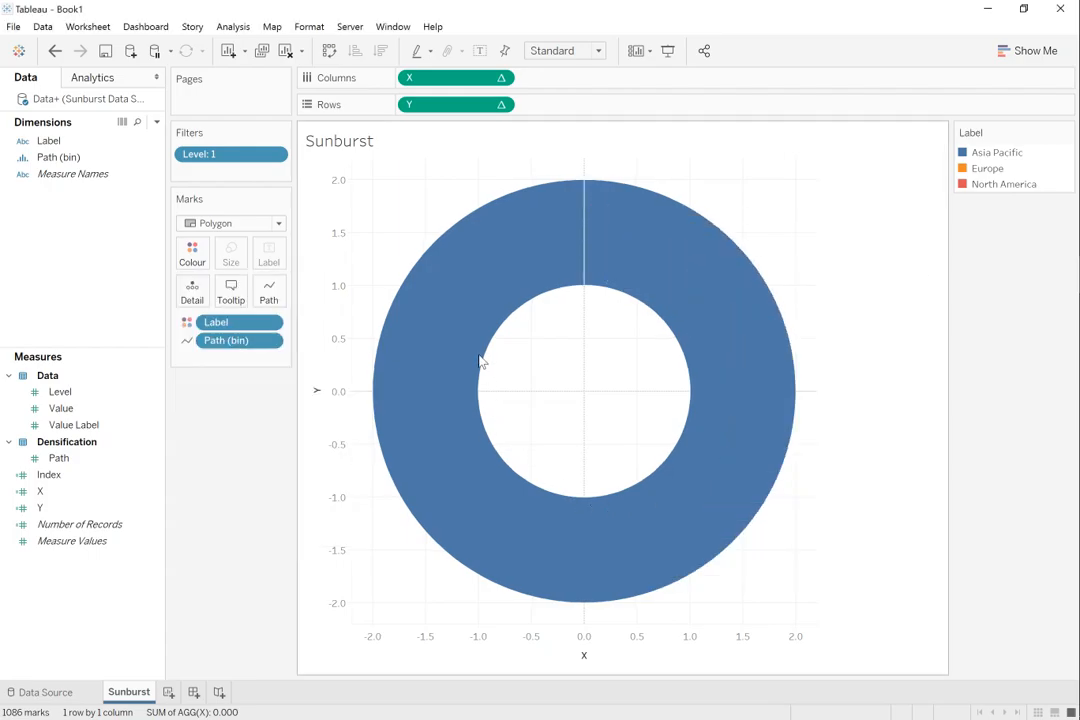
# Step: Highlight Europe, North America and Asia Pacific in the Label legend to inspect the overlapping rings
pyautogui.click(989, 171)
pyautogui.click(1000, 185)
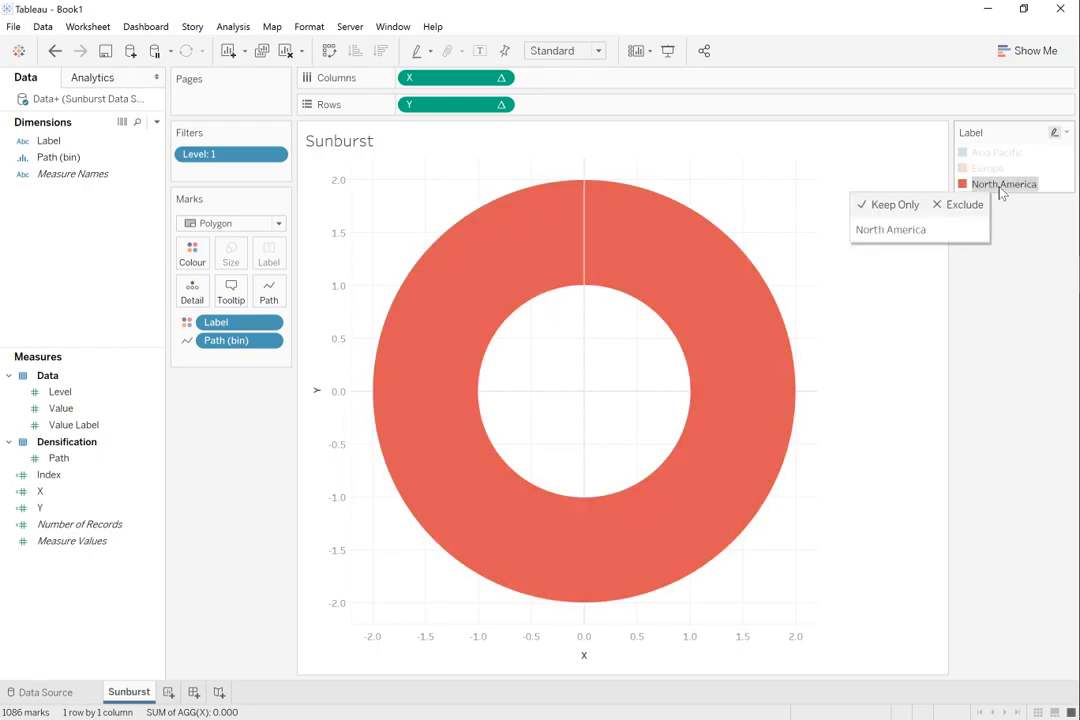
pyautogui.click(988, 168)
pyautogui.click(997, 152)
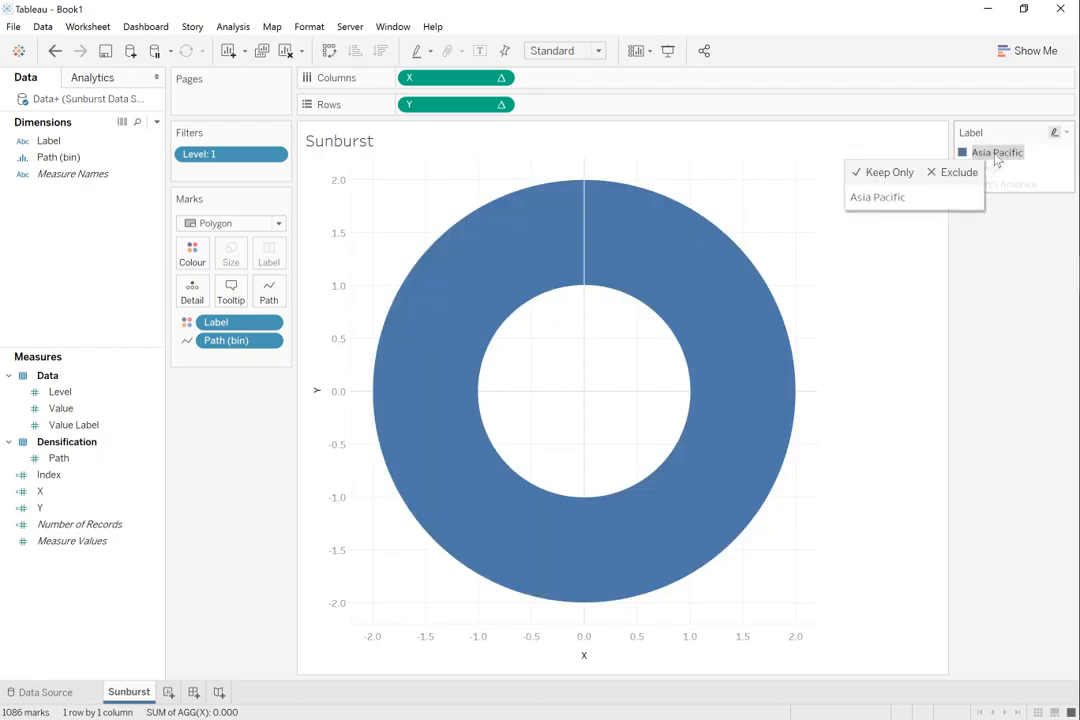
# Step: Create a calculated field from the Value measure and name it TC_Value
pyautogui.click(59, 410)
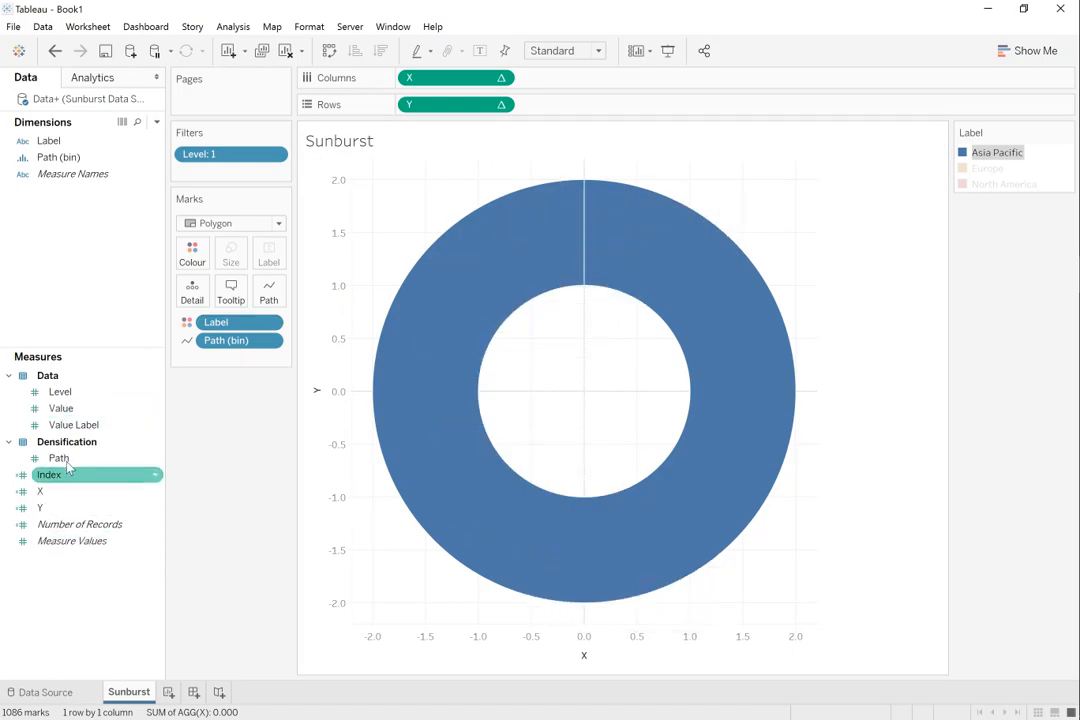
pyautogui.rightClick(62, 412)
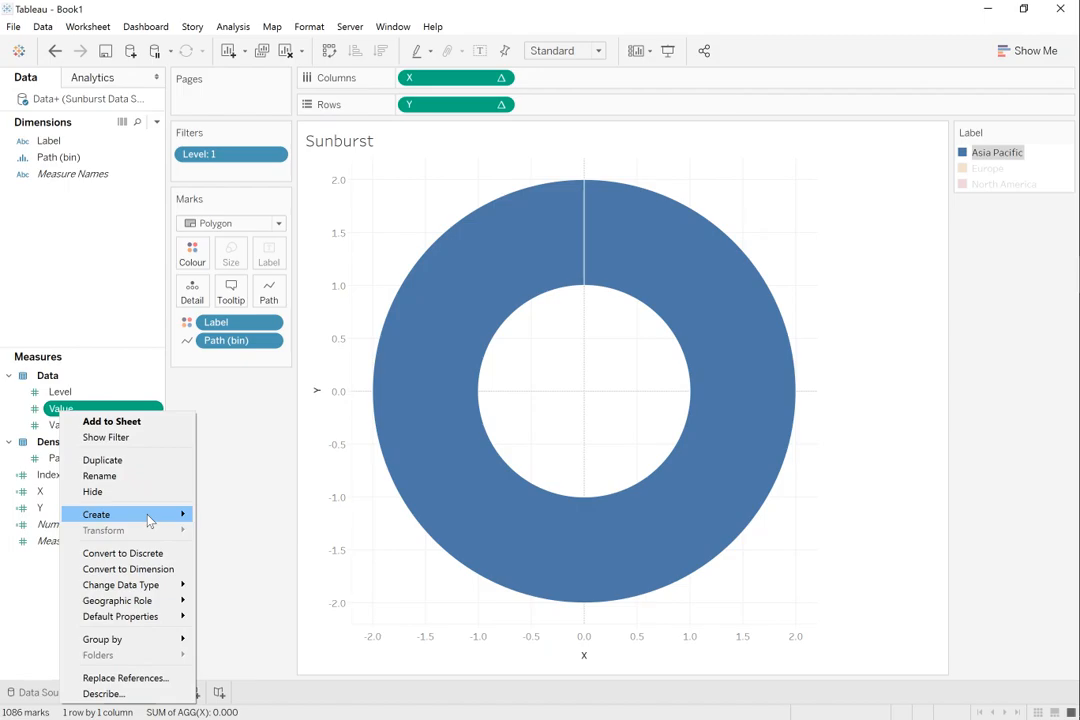
pyautogui.moveTo(148, 518)
pyautogui.click(270, 517)
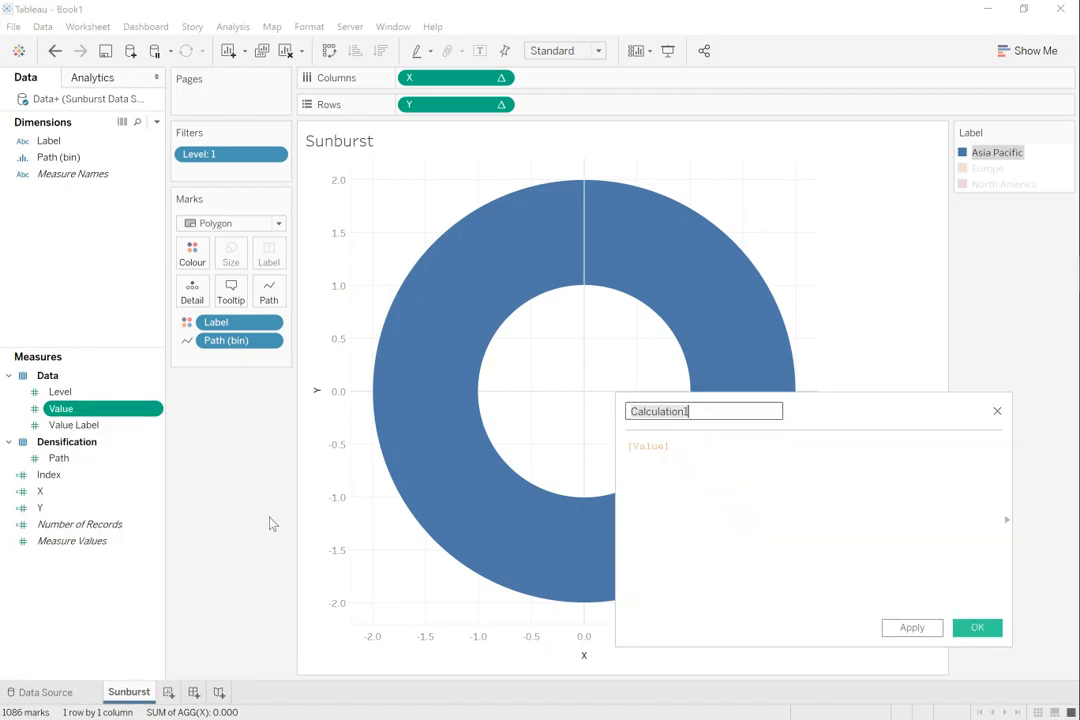
pyautogui.write('TC_Value')
pyautogui.press('Tab')
# Step: Define TC_Value as WINDOW_MAX(MAX([Value])) and save the calculation
pyautogui.press('Left')
pyautogui.write('window')
pyautogui.press('Down')
pyautogui.press('Down')
pyautogui.press('Down')
pyautogui.press('Down')
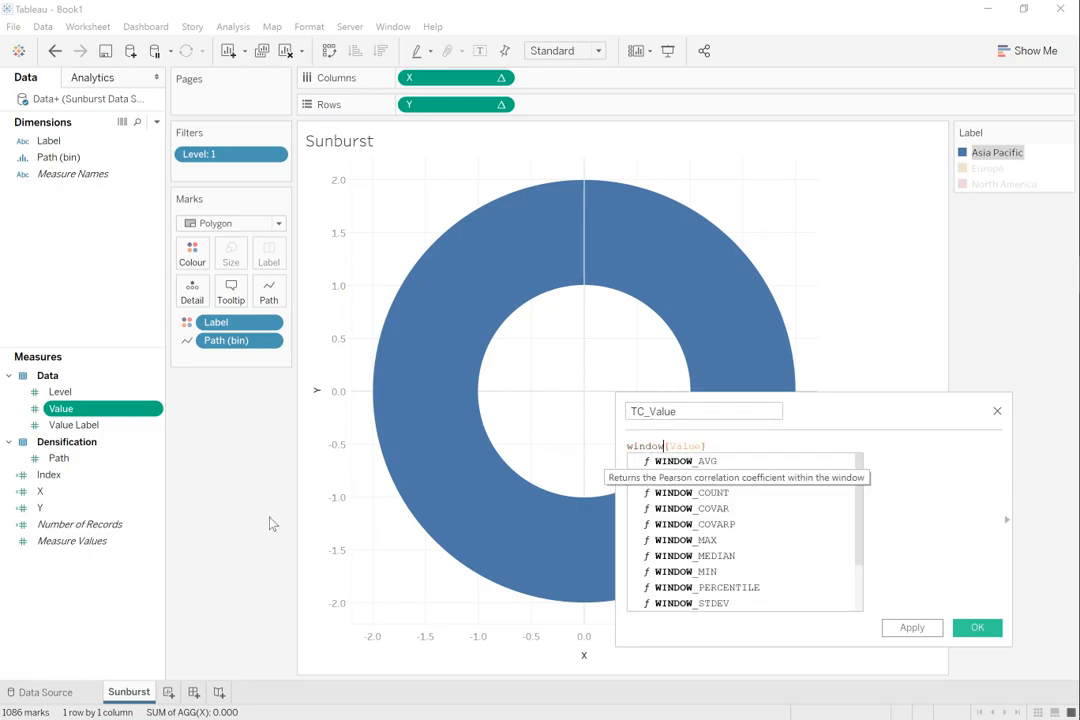
pyautogui.press('Down')
pyautogui.press('Return')
pyautogui.write('MAX(')
pyautogui.press('Right')
pyautogui.press('Right')
pyautogui.press('Right')
pyautogui.press('Right')
pyautogui.press('Right')
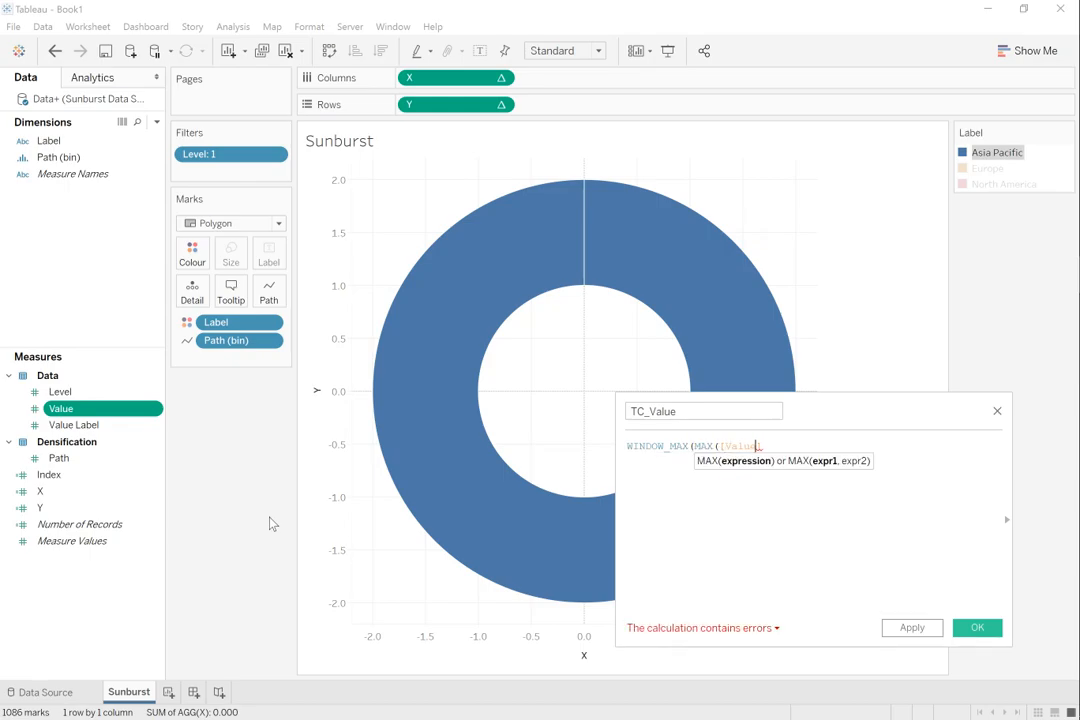
pyautogui.write('))')
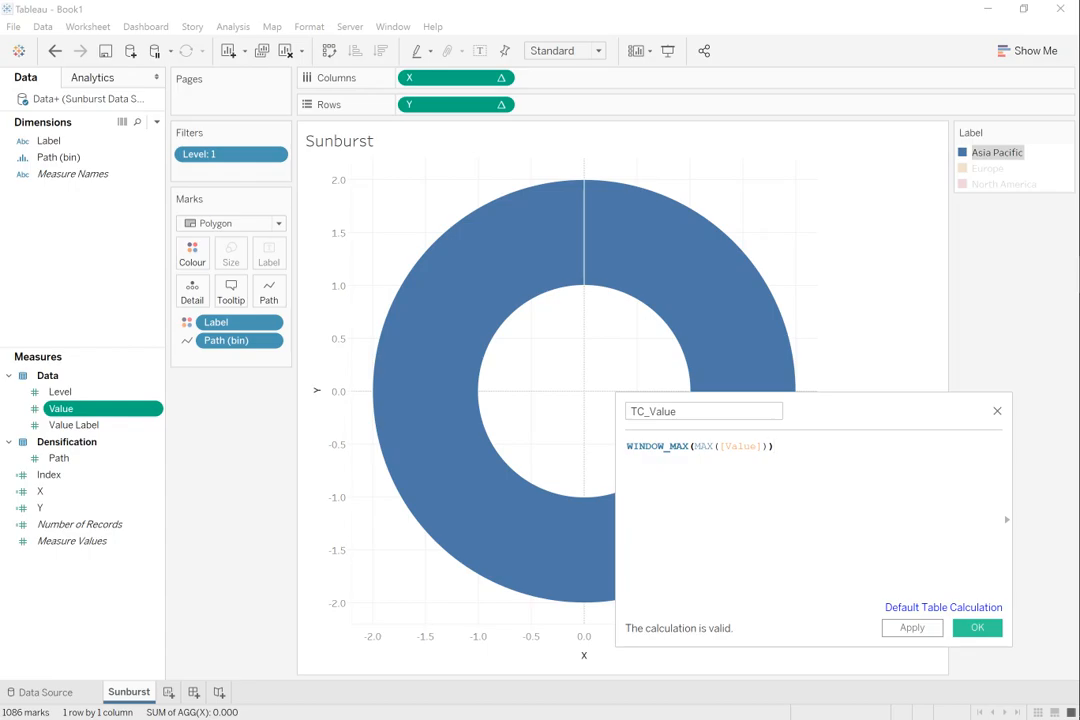
pyautogui.click(911, 627)
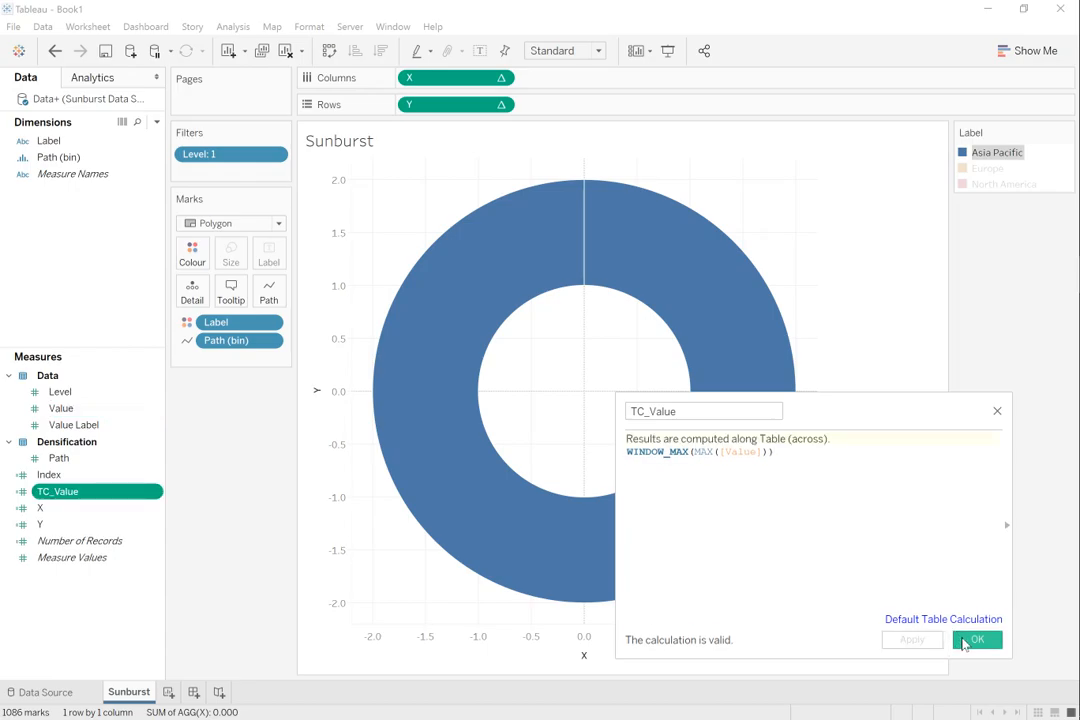
pyautogui.click(965, 641)
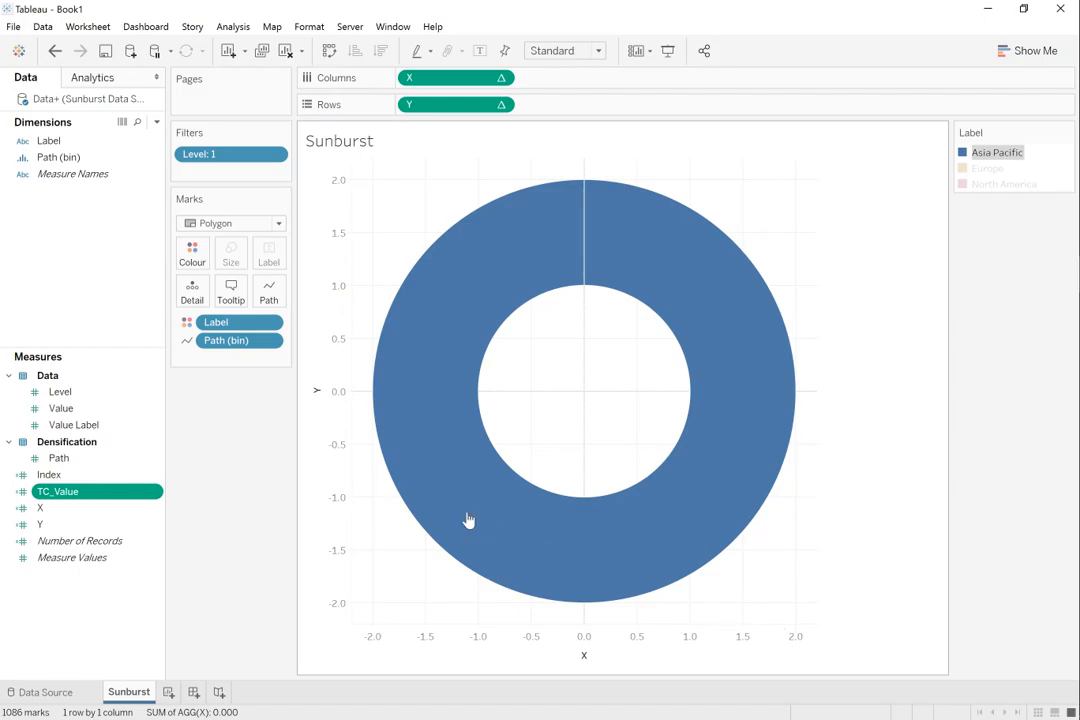
# Step: Edit the X calculated field so its first branch reads SIN(RADIANS([Index]*2*[TC_Value]))
pyautogui.rightClick(46, 514)
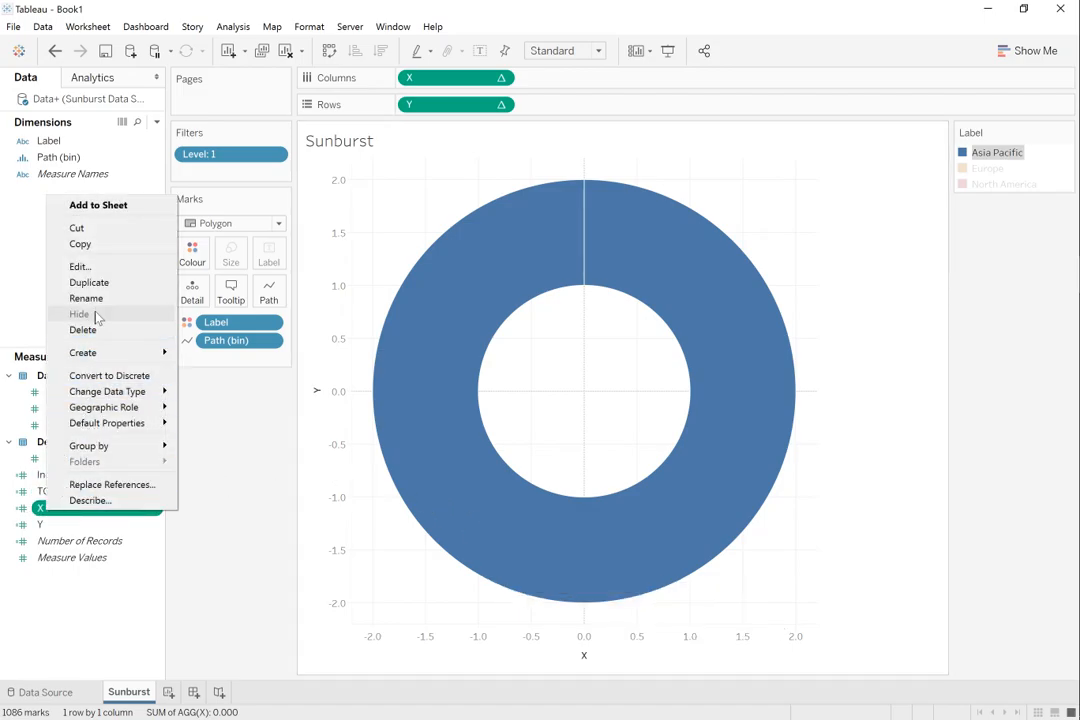
pyautogui.click(100, 268)
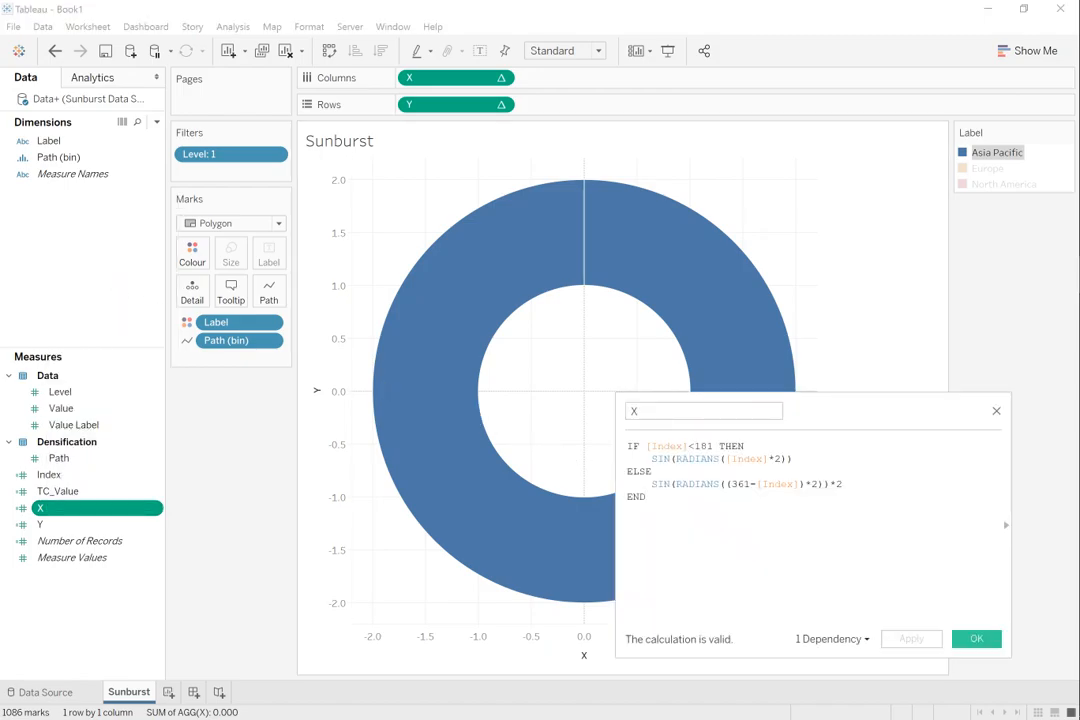
pyautogui.click(781, 459)
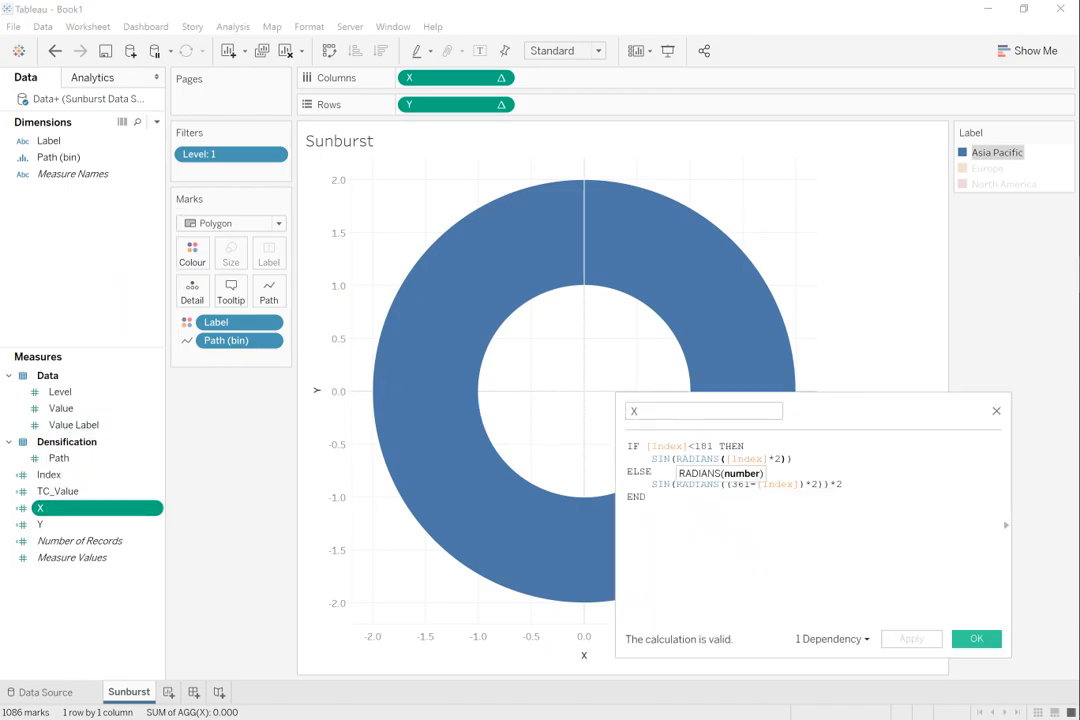
pyautogui.write('*[TC')
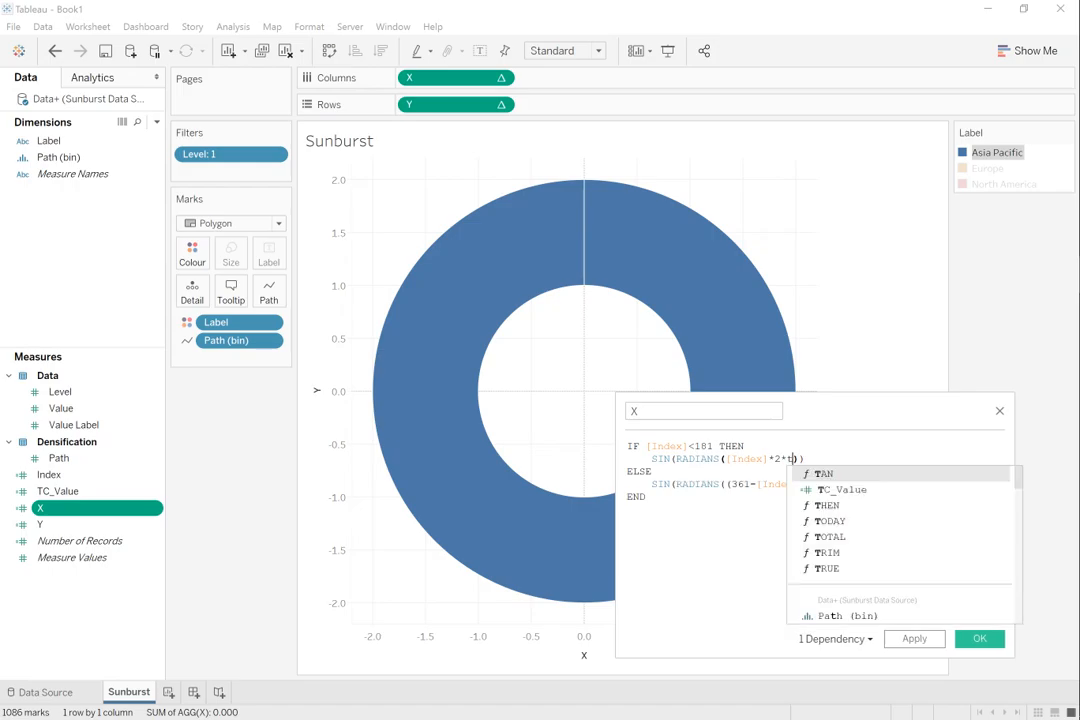
pyautogui.press('Return')
# Step: Change X's ELSE branch to SIN(RADIANS((361-[Index])*2*[TC_Value]))*2 and save the calculation
pyautogui.press('Down')
pyautogui.press('Down')
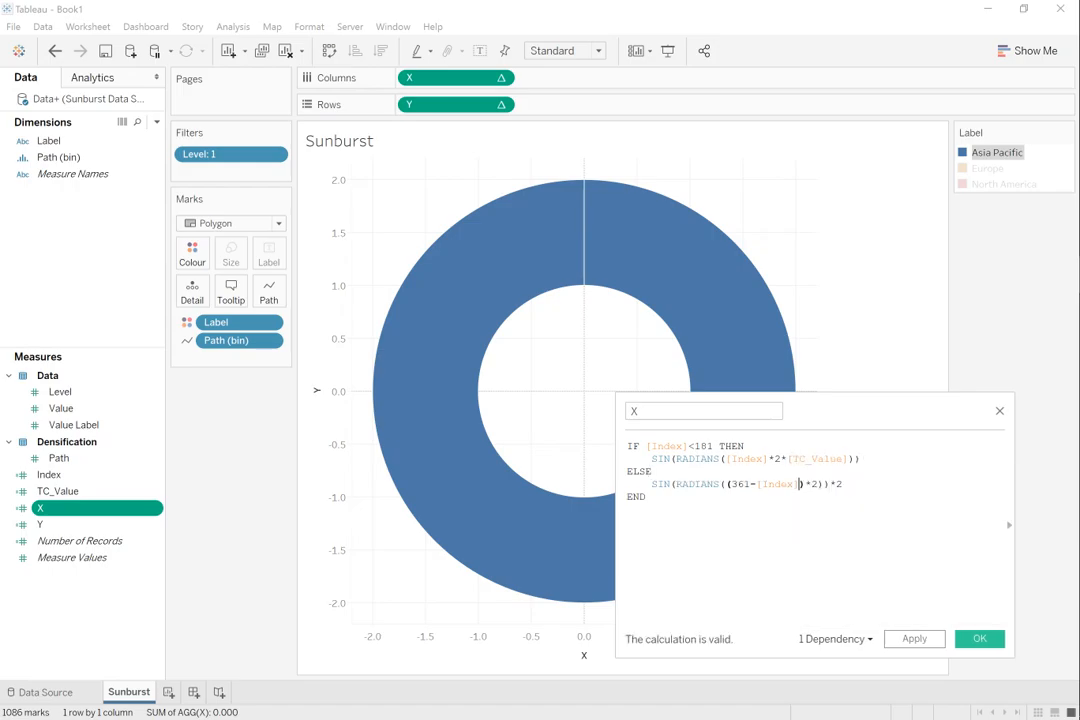
pyautogui.write(')')
pyautogui.press('Right')
pyautogui.press('Right')
pyautogui.press('Delete')
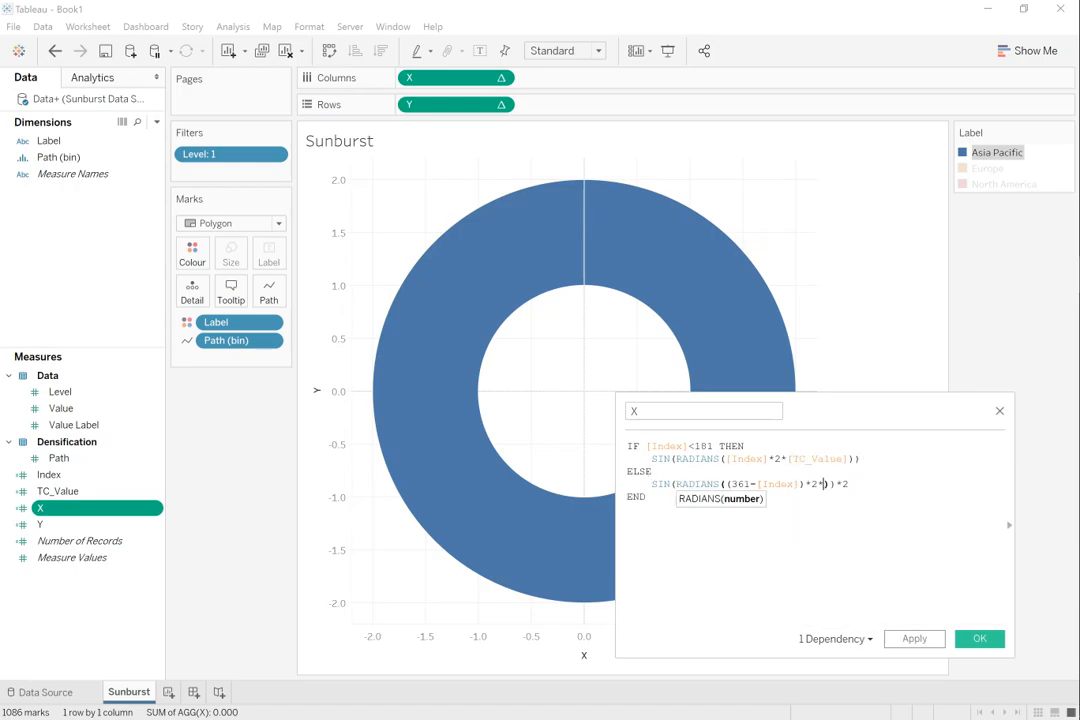
pyautogui.write('*TC')
pyautogui.press('Return')
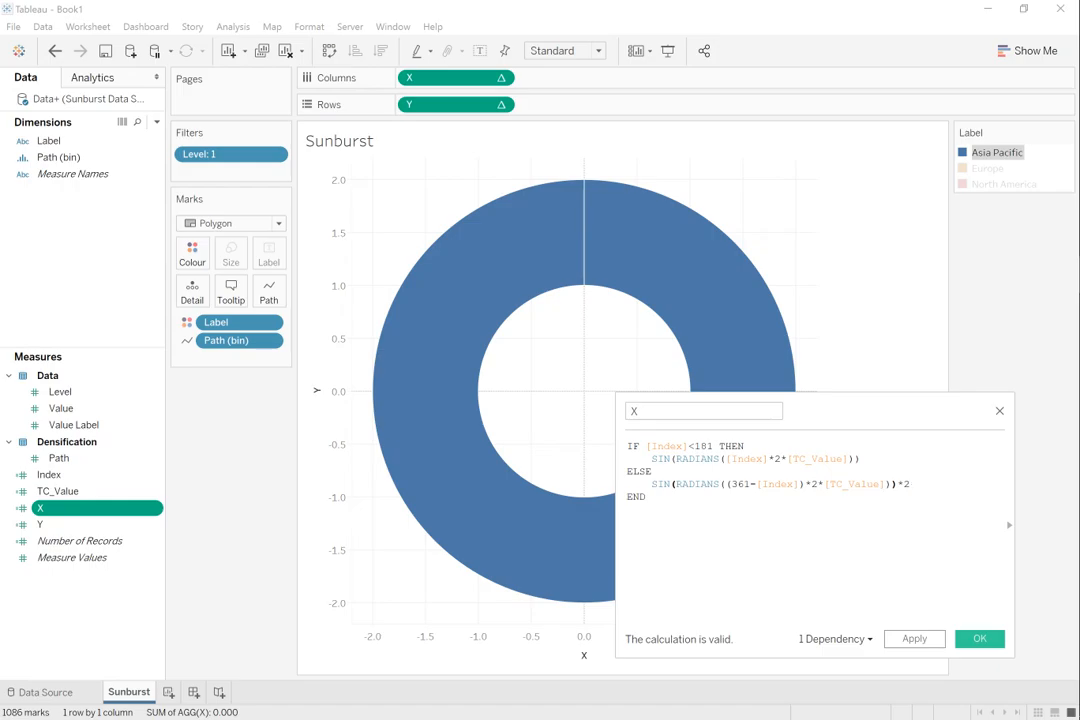
pyautogui.click(962, 641)
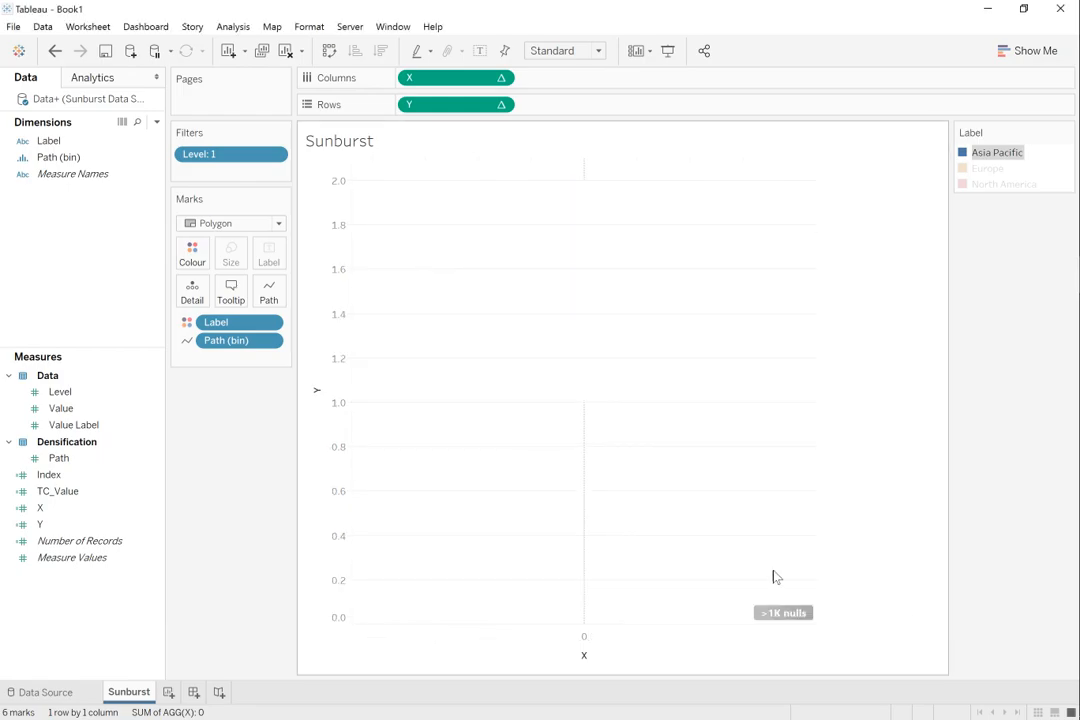
# Step: Multiply the angles in both COS branches of the Y calculated field by [TC_Value], inside RADIANS, and save the calculation
pyautogui.rightClick(42, 526)
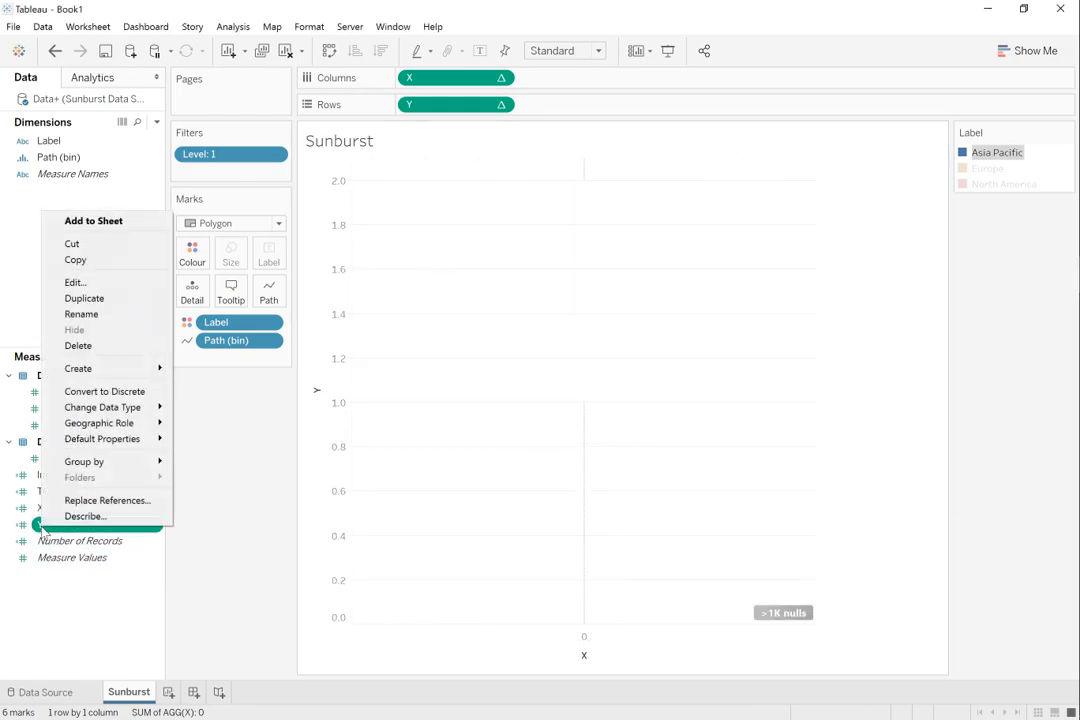
pyautogui.click(113, 283)
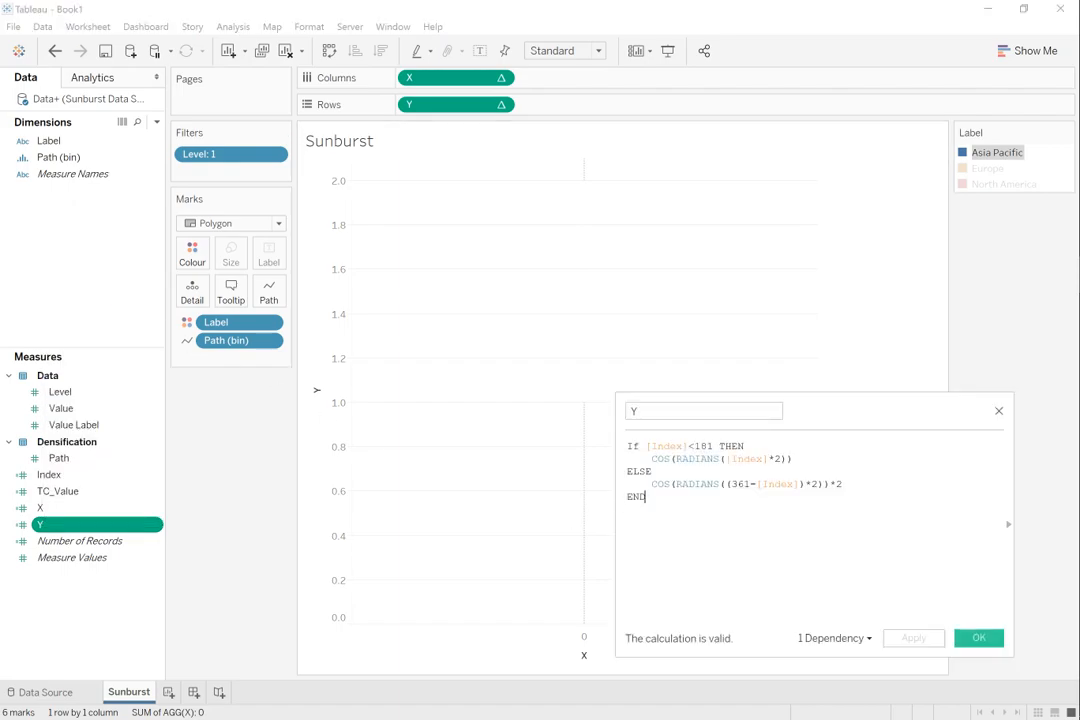
pyautogui.click(781, 459)
pyautogui.write('*[TC_Value]')
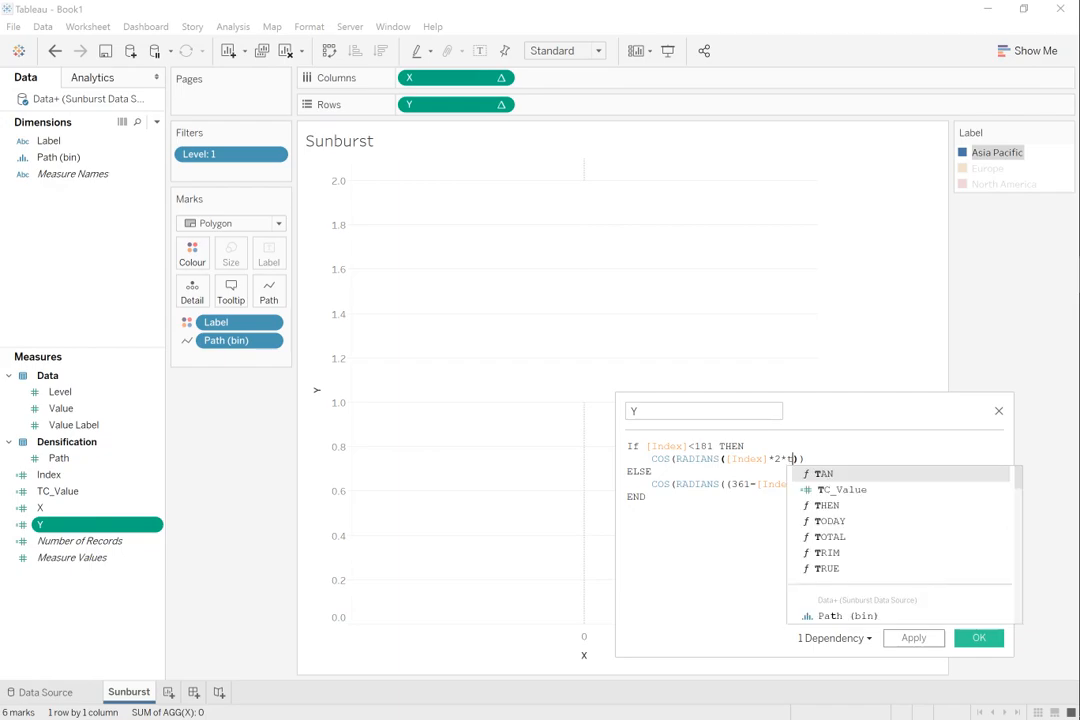
pyautogui.click(804, 484)
pyautogui.write('*')
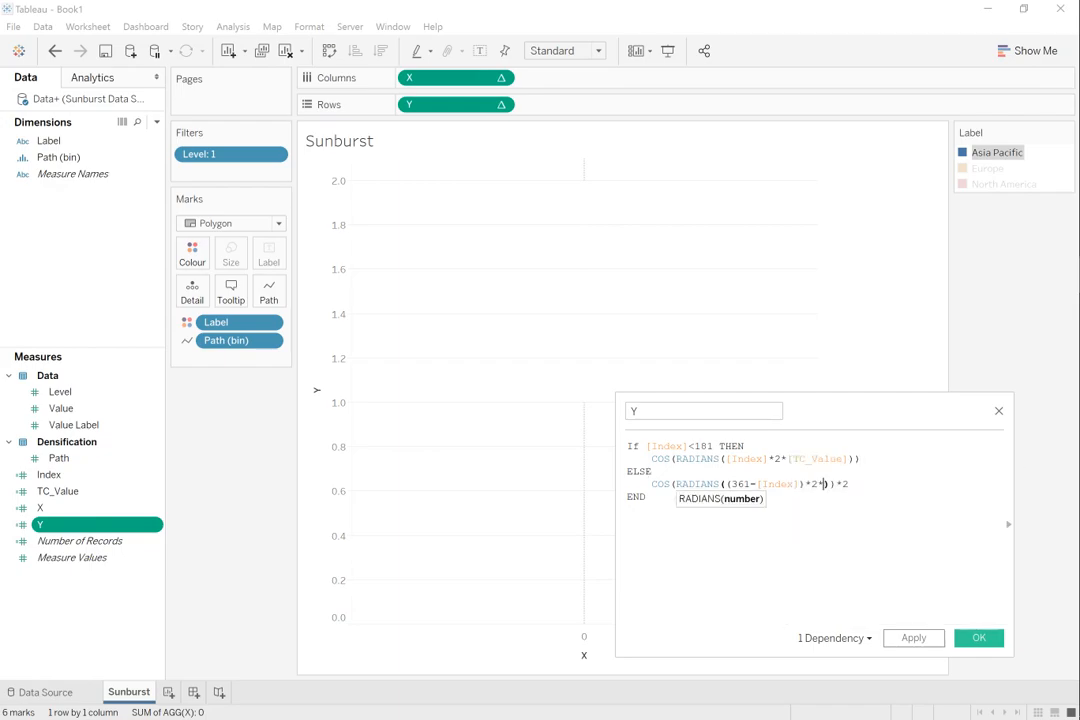
pyautogui.write('[TC_Value]')
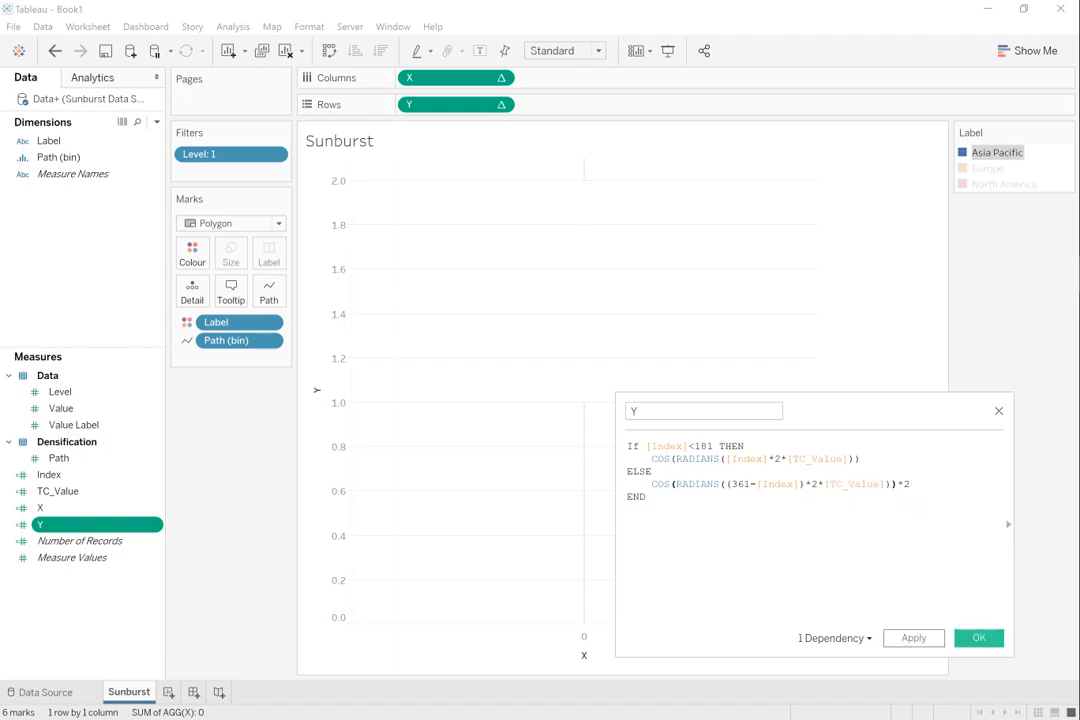
pyautogui.click(914, 638)
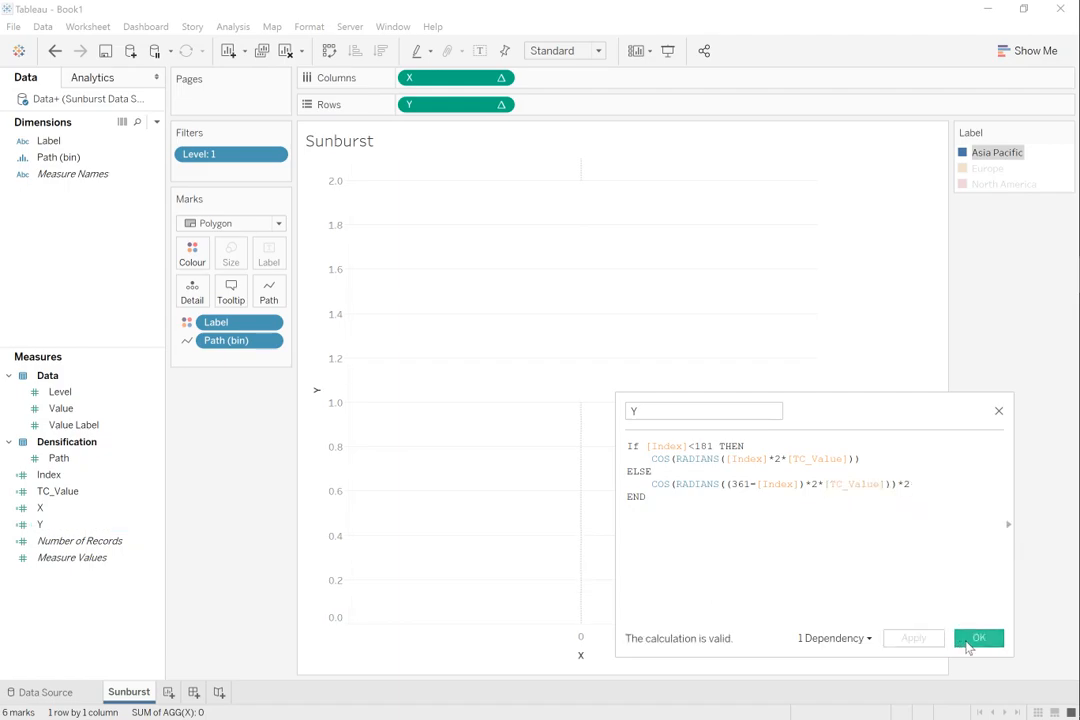
pyautogui.click(977, 638)
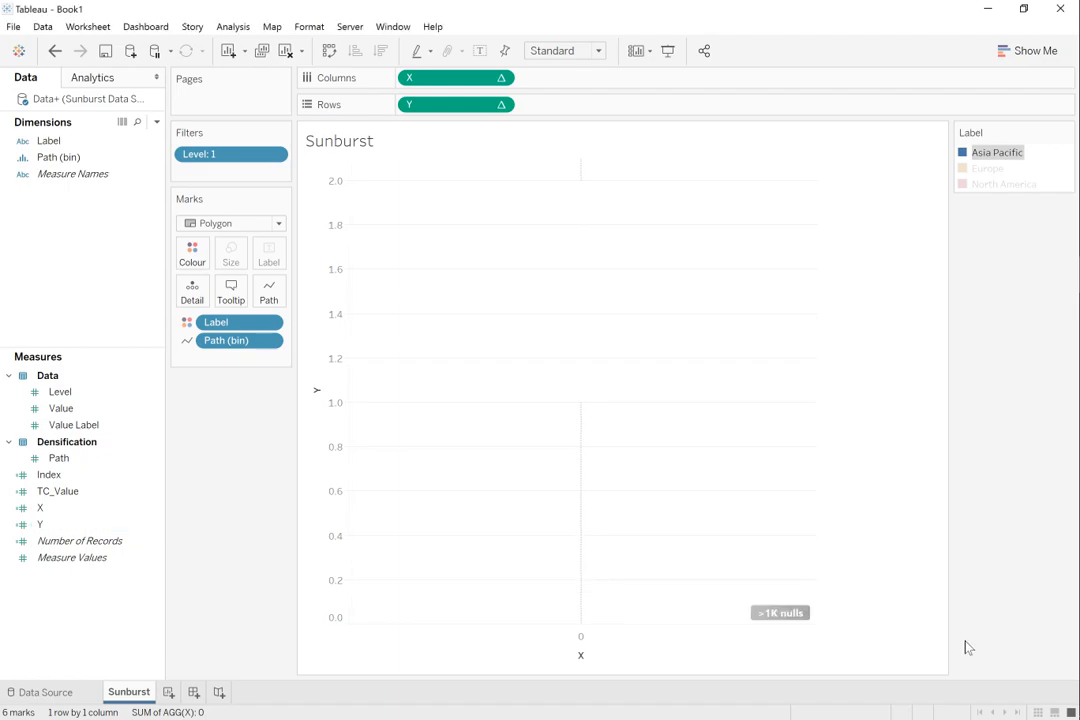
# Step: Set the X and Y table calculations on the shelves to compute using Path (bin)
pyautogui.rightClick(452, 84)
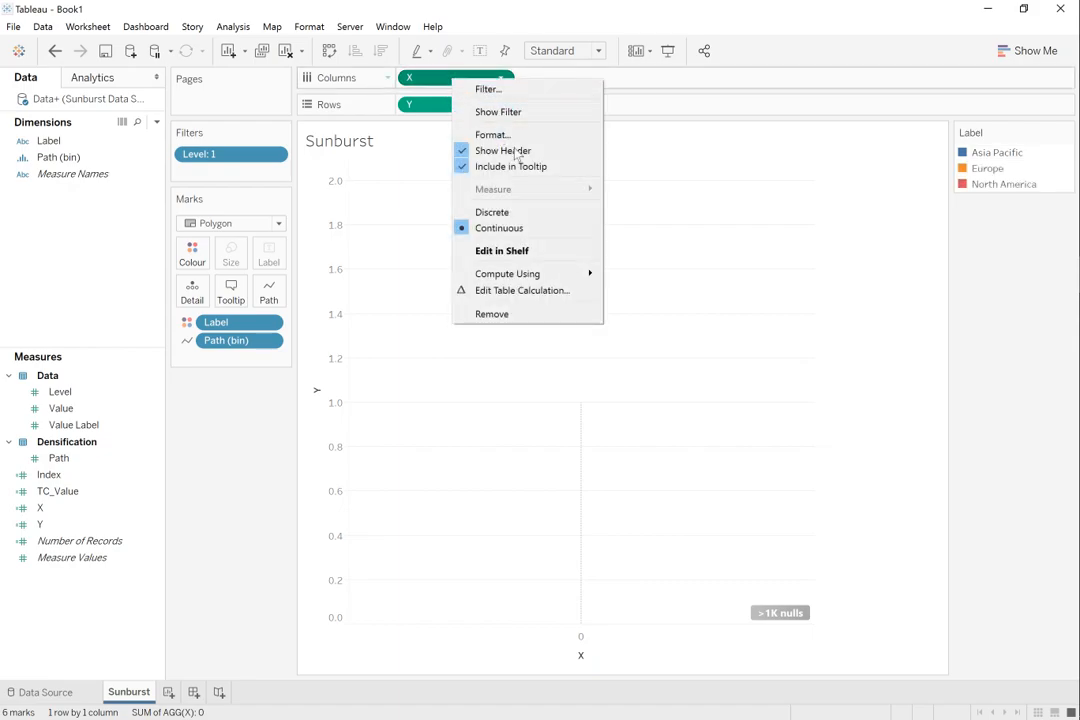
pyautogui.moveTo(557, 274)
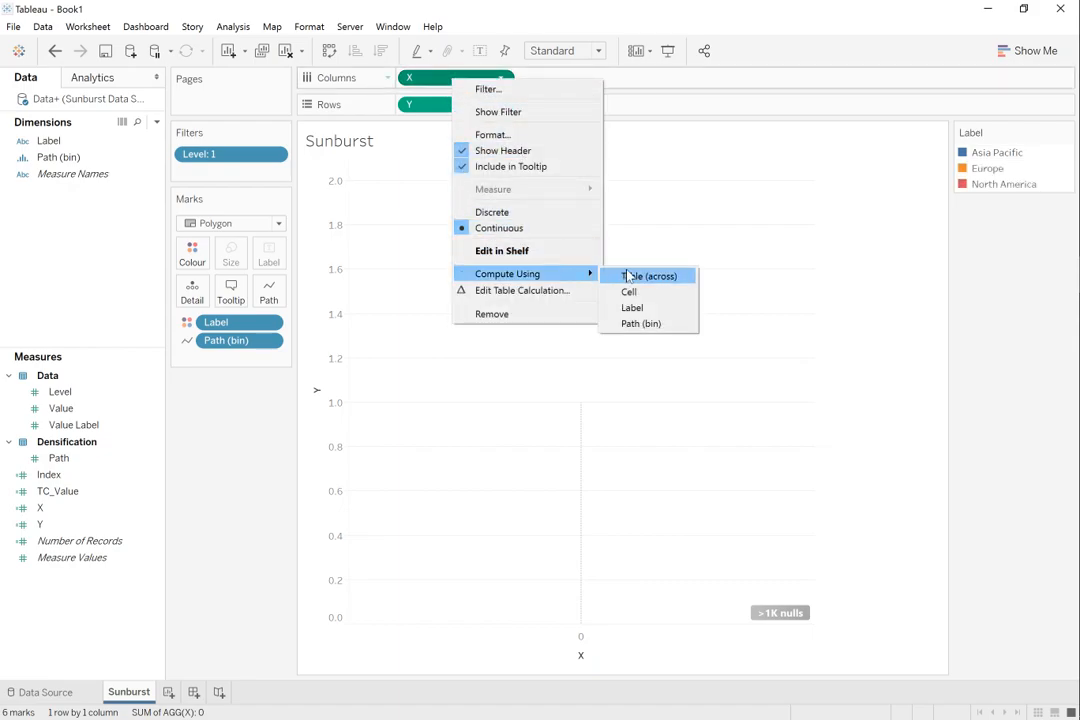
pyautogui.click(652, 325)
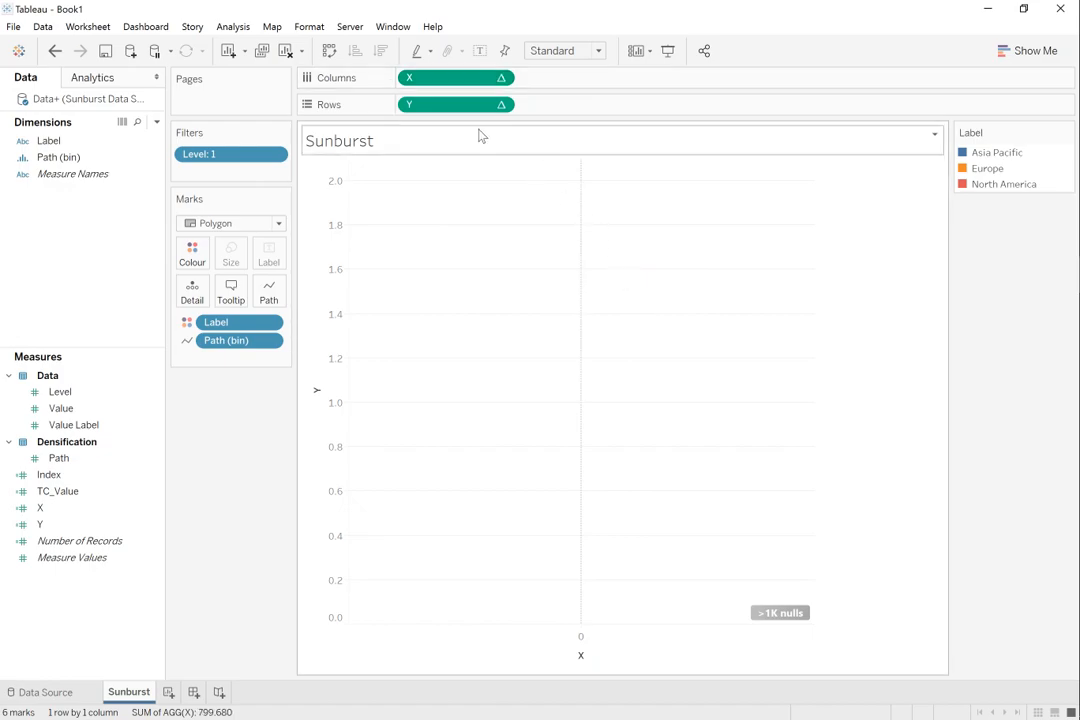
pyautogui.rightClick(462, 109)
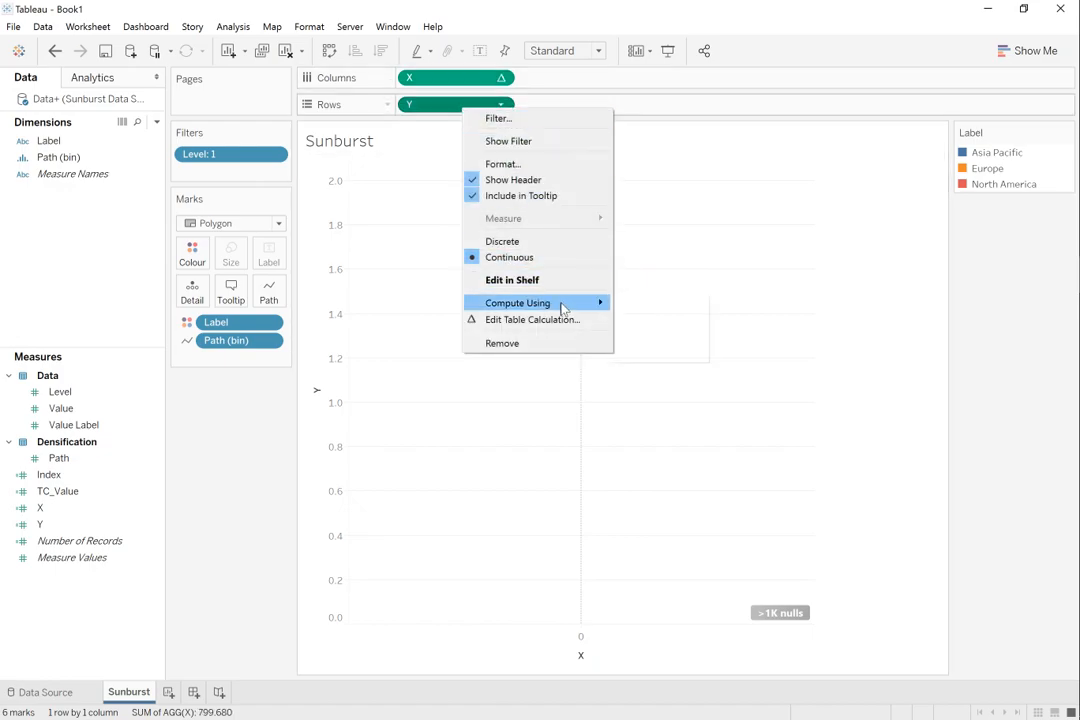
pyautogui.moveTo(562, 303)
pyautogui.click(658, 354)
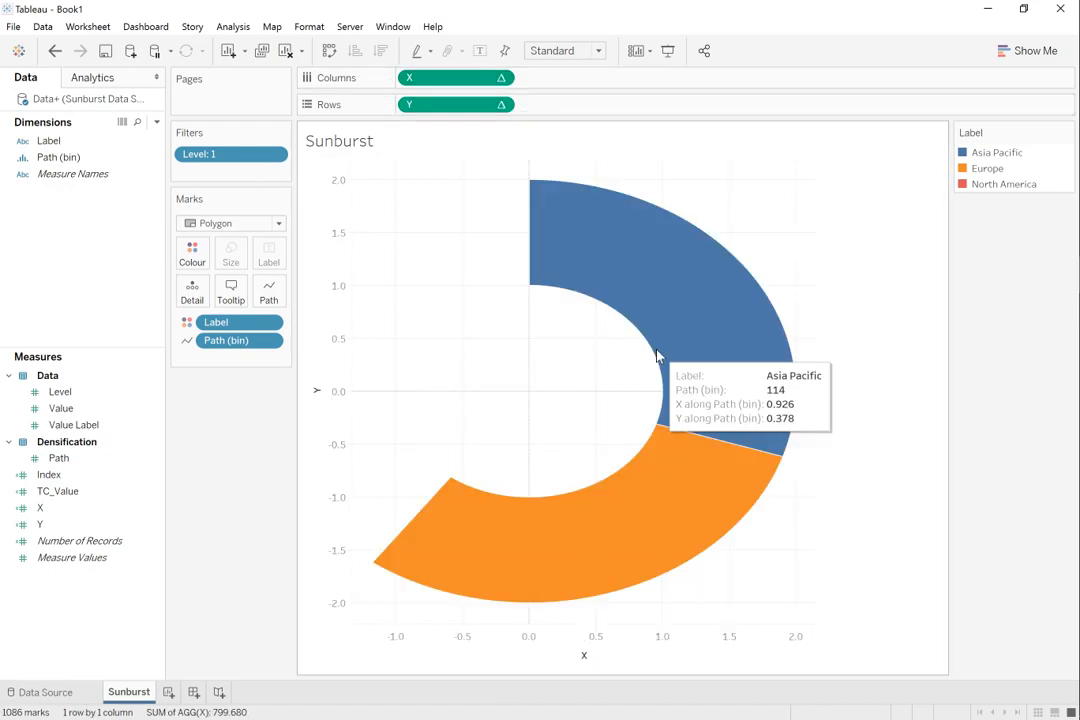
# Step: Highlight Europe, North America and Asia Pacific in turn in the Label legend to compare where their segments start and end
pyautogui.click(989, 170)
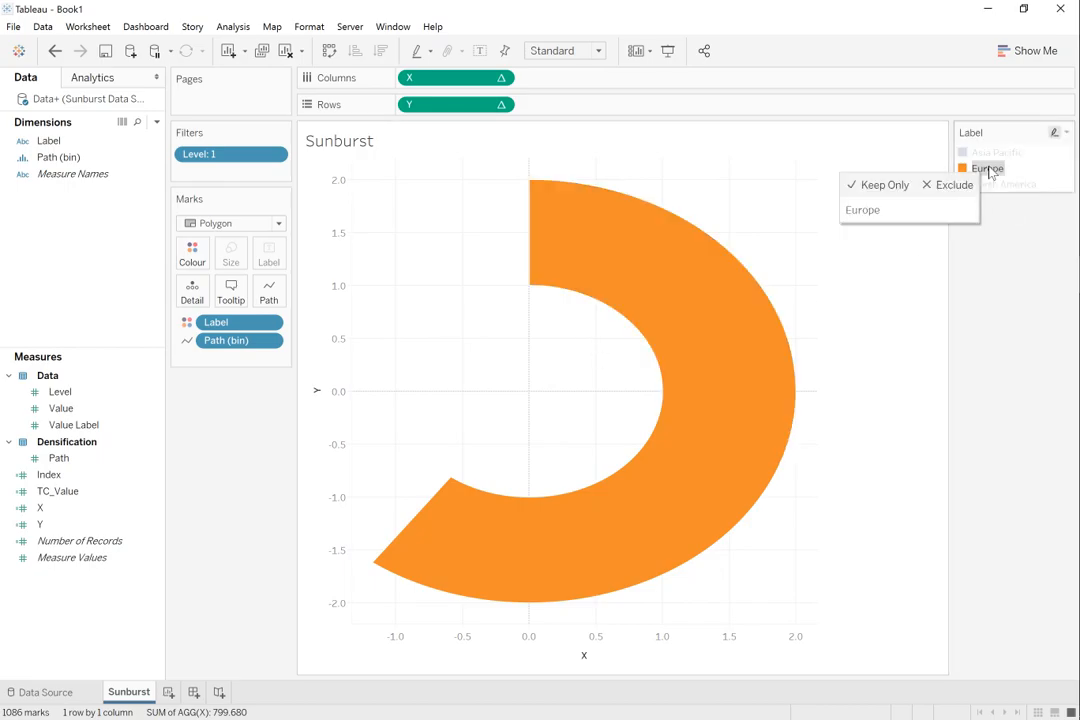
pyautogui.click(1006, 185)
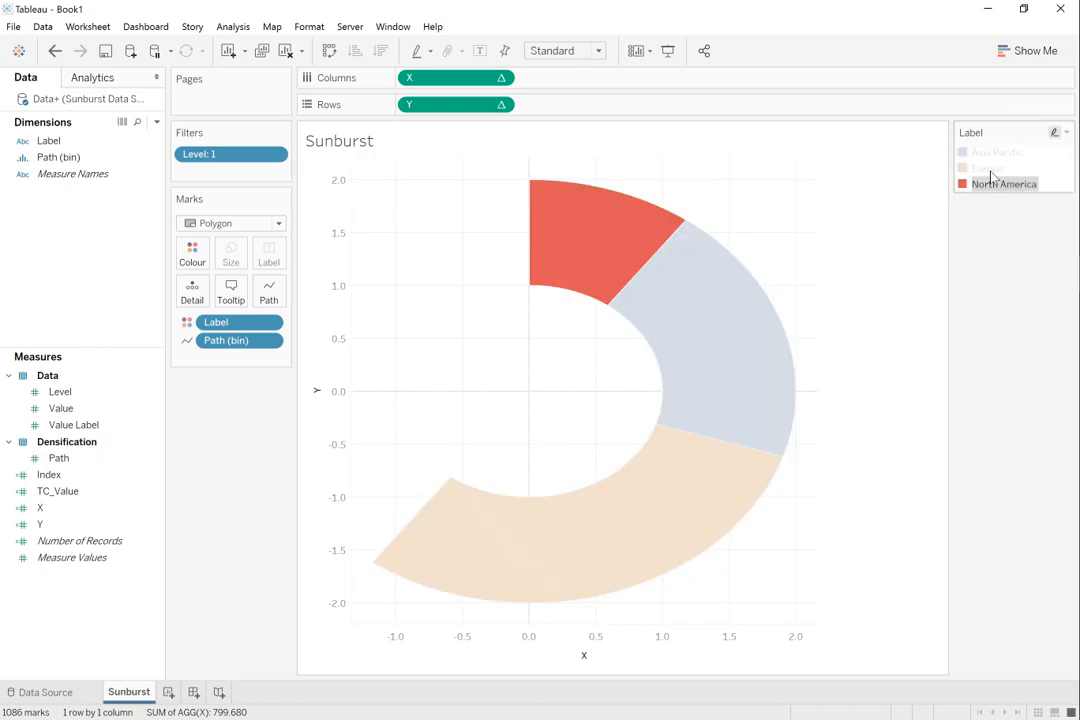
pyautogui.click(990, 168)
pyautogui.click(1000, 154)
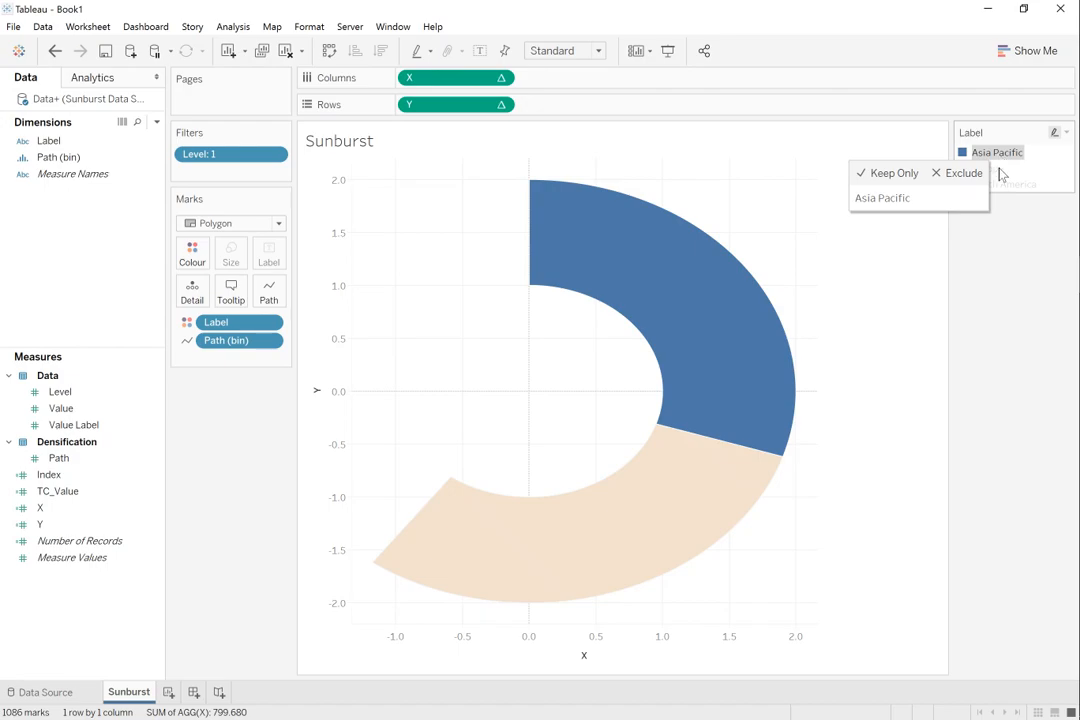
pyautogui.click(1002, 170)
pyautogui.click(1006, 185)
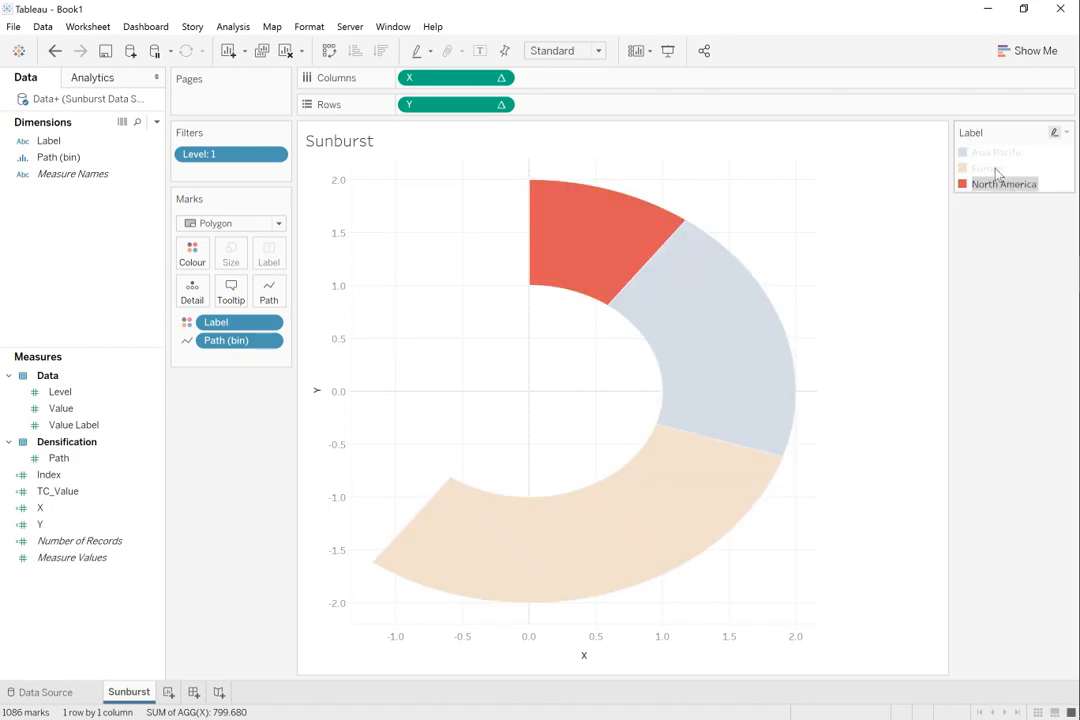
pyautogui.click(993, 168)
pyautogui.click(996, 156)
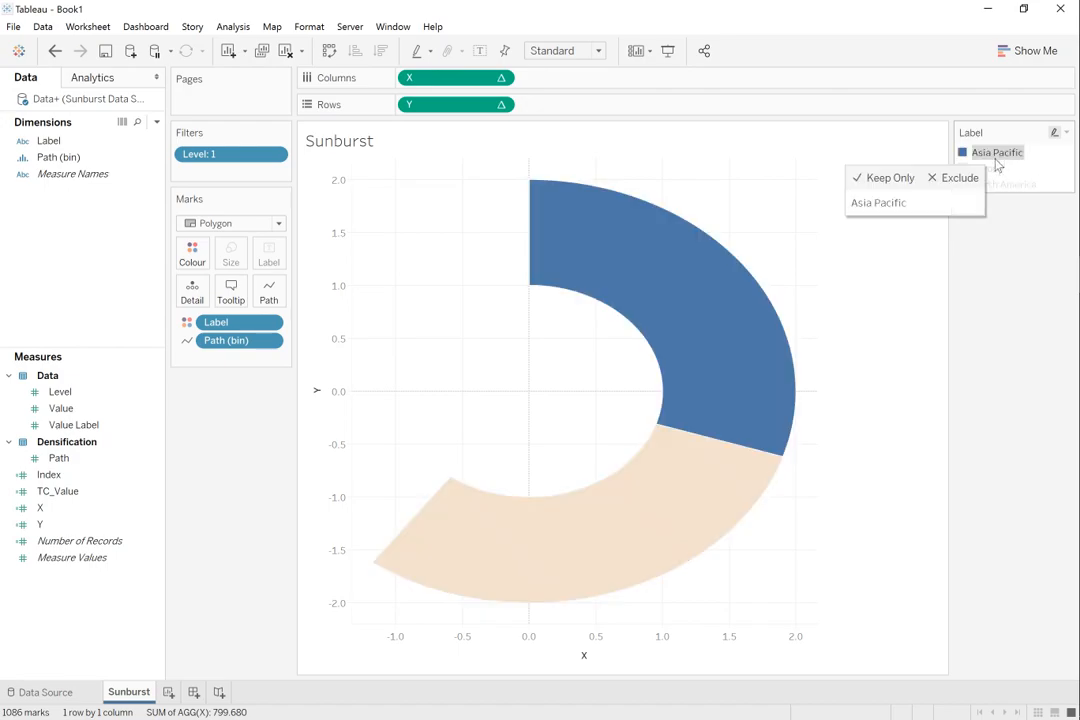
pyautogui.click(999, 168)
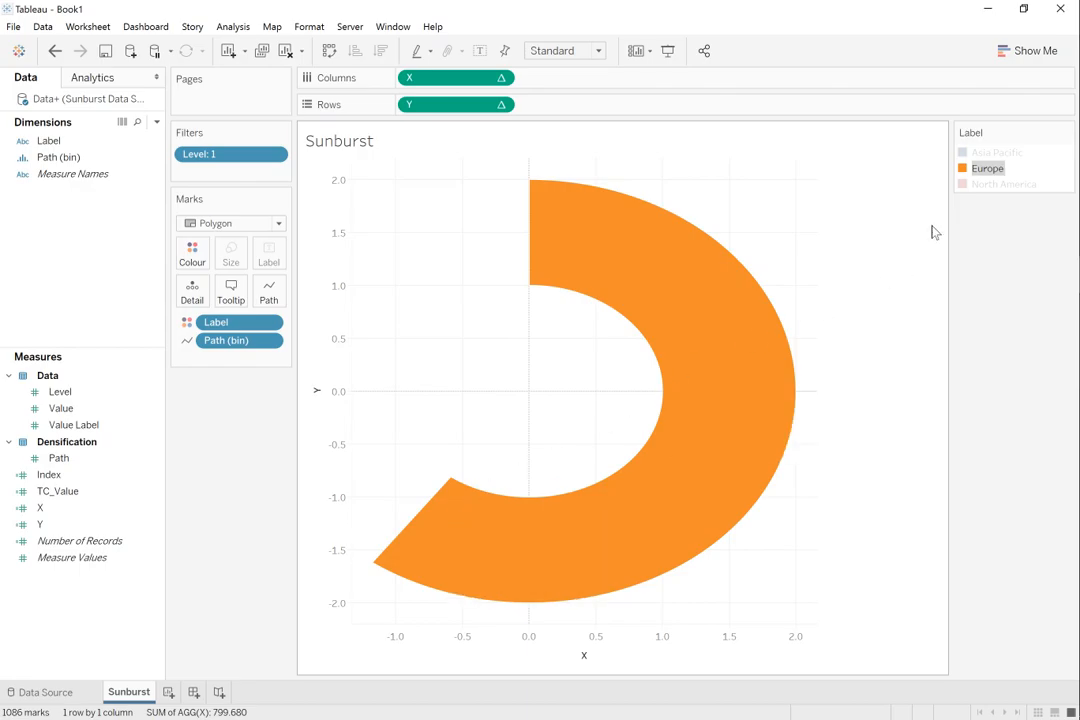
pyautogui.click(1004, 187)
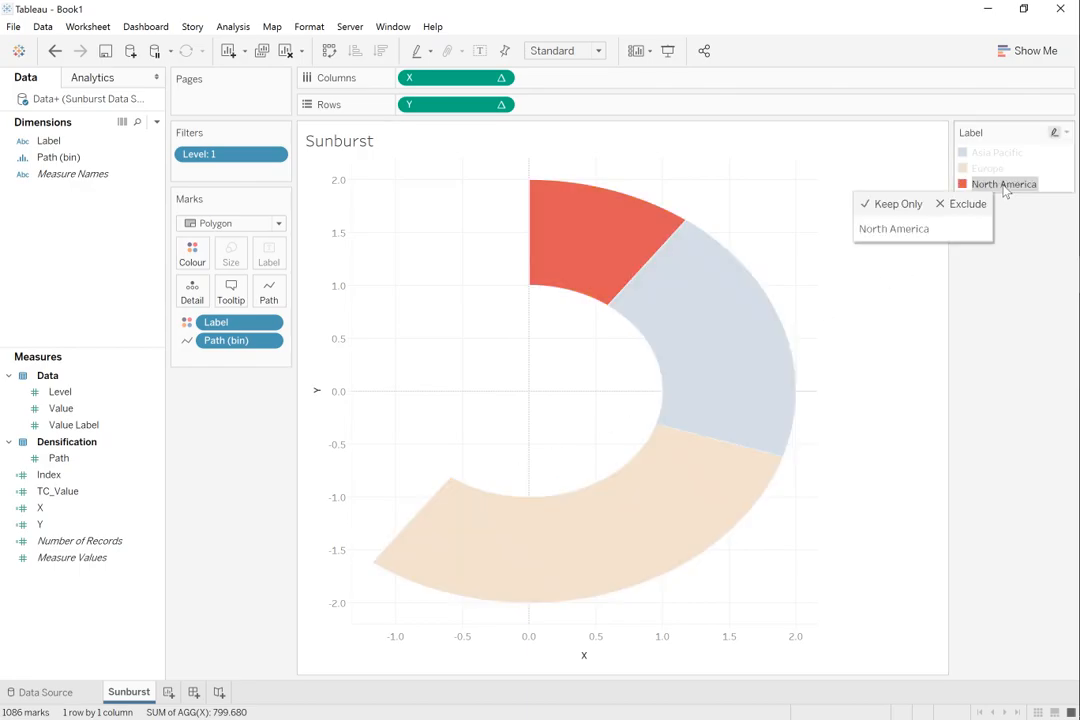
pyautogui.click(998, 154)
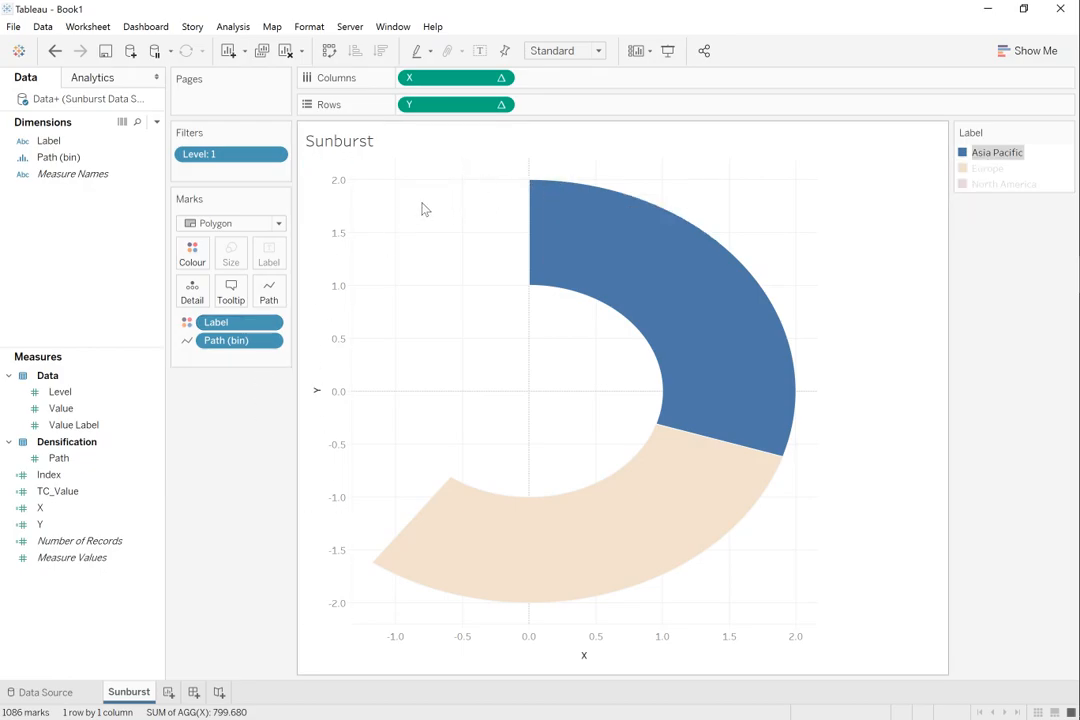
# Step: Change the mark type from Polygon to Circle to show the individual path points
pyautogui.click(279, 223)
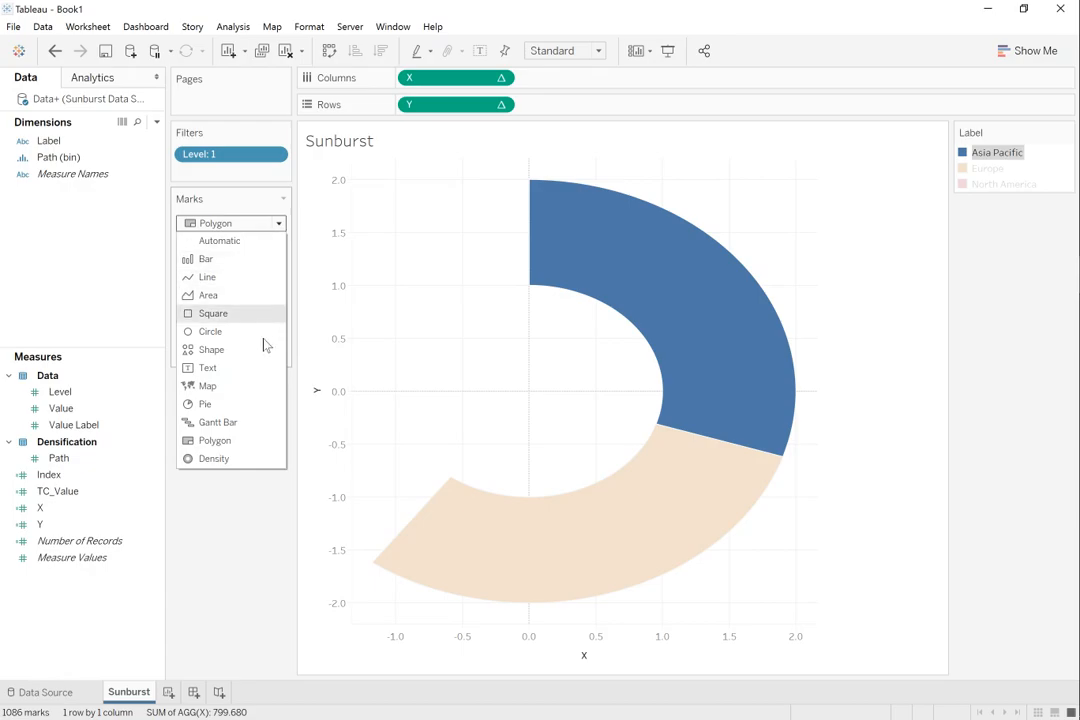
pyautogui.click(233, 334)
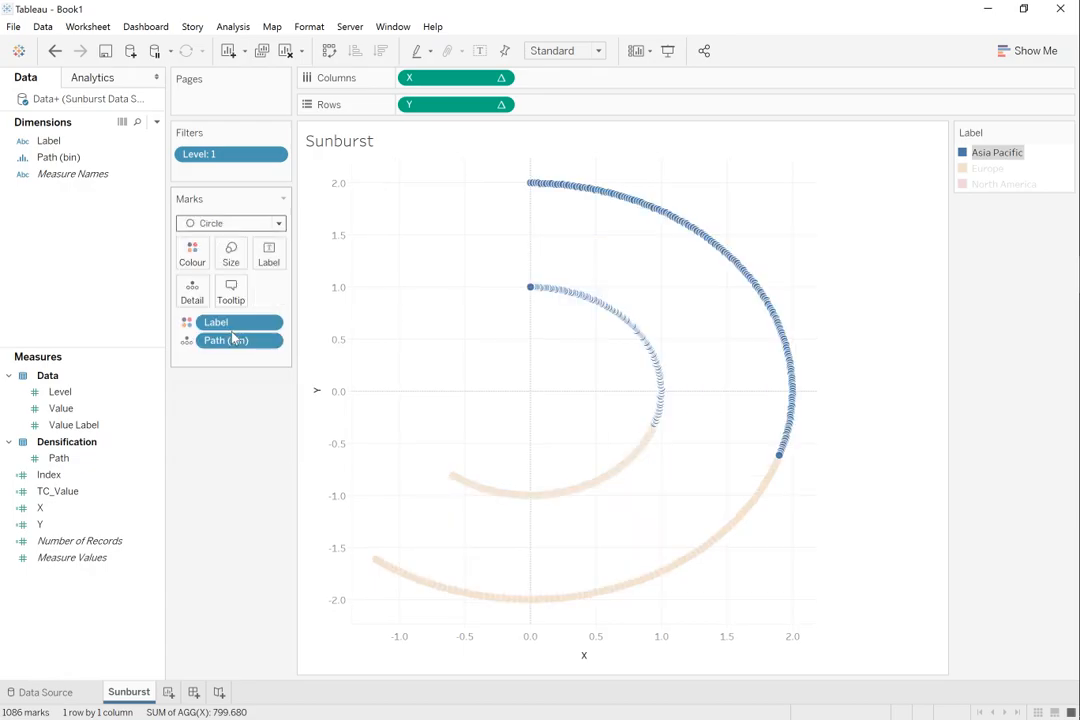
# Step: Highlight Europe in the Label legend to examine where its inner and outer path points start and end
pyautogui.click(990, 170)
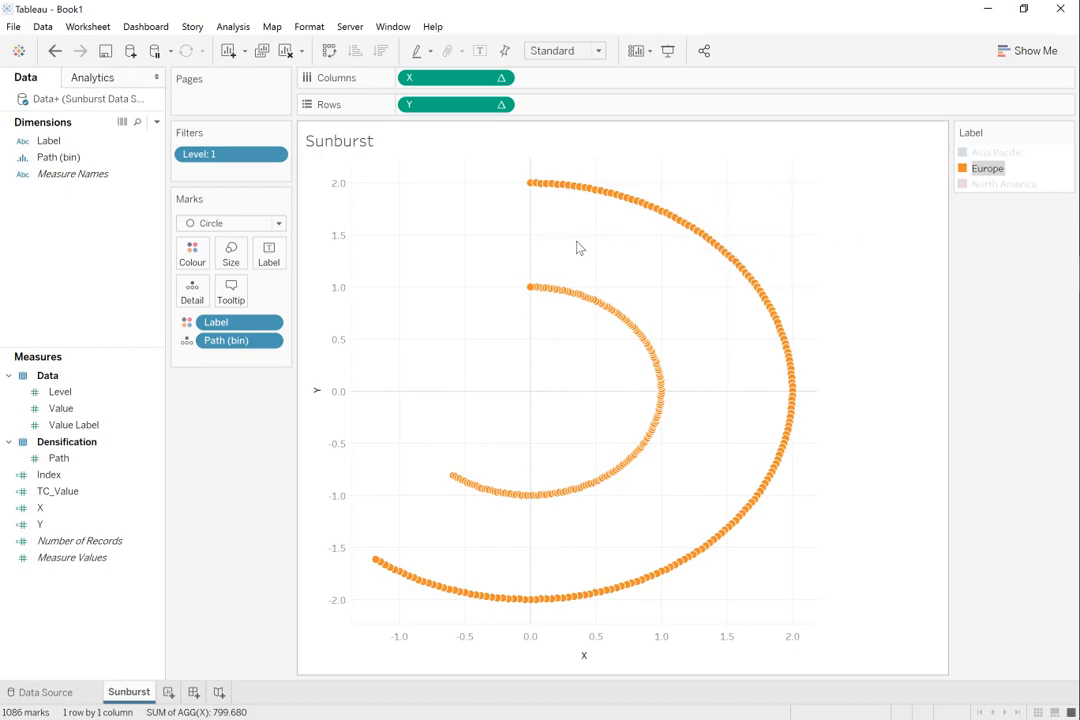
pyautogui.moveTo(530, 287)
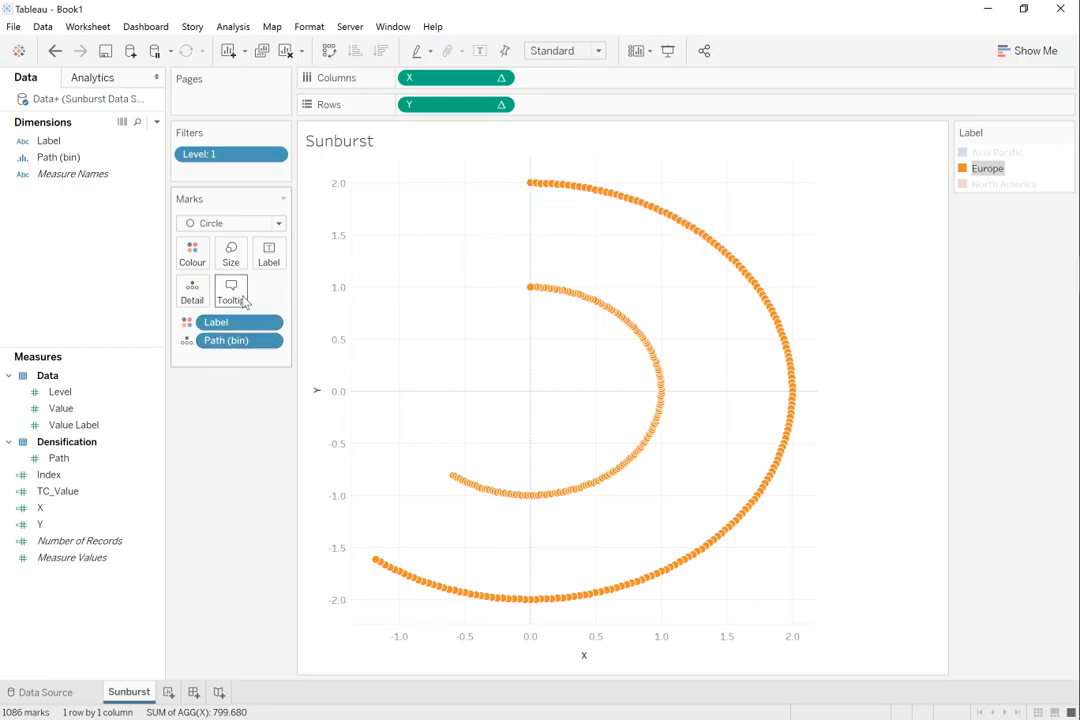
pyautogui.moveTo(617, 304)
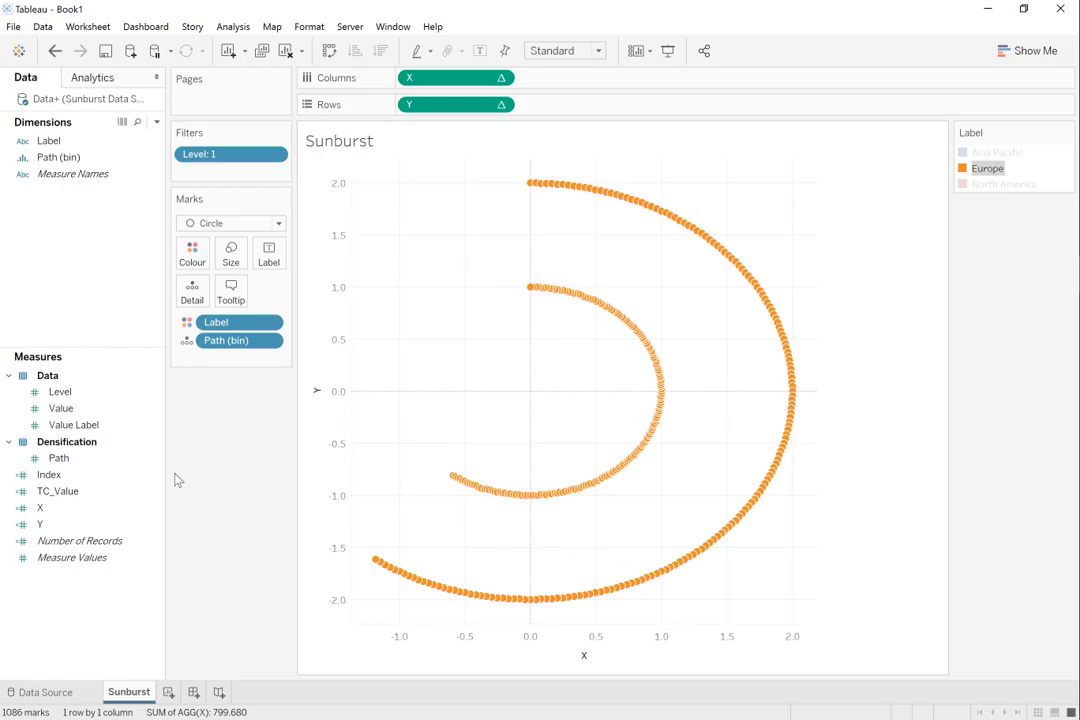
# Step: Review how [TC_Value] scales the angle in the X calculated field's first SIN branch, closing the calculation unchanged
pyautogui.rightClick(67, 509)
pyautogui.click(114, 262)
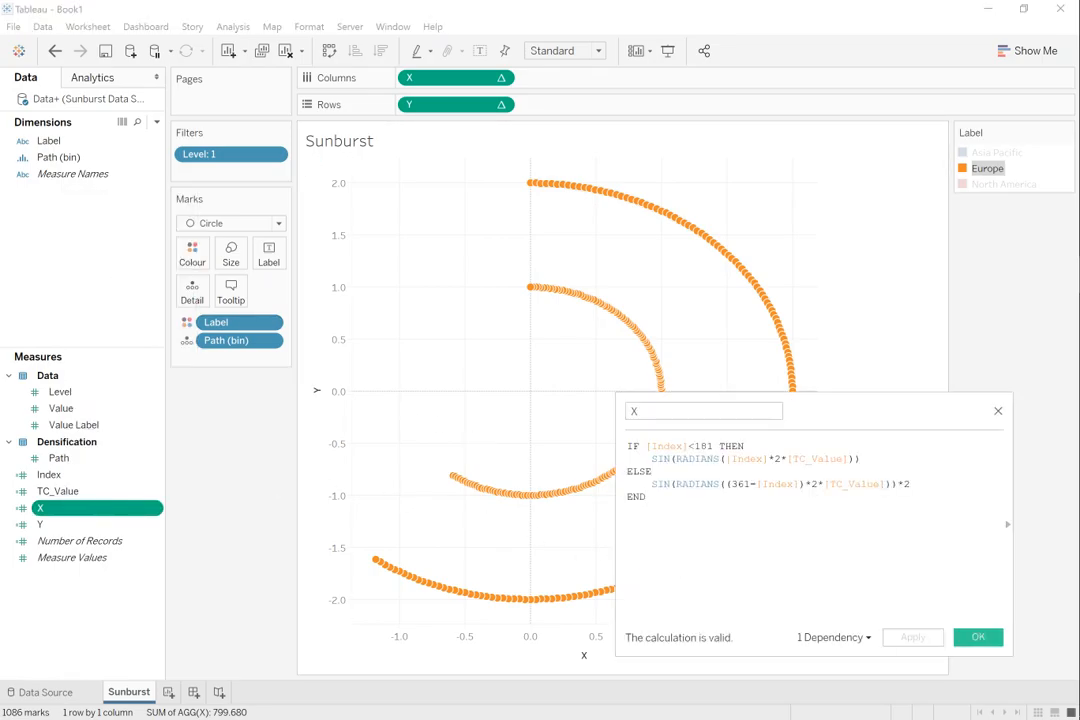
pyautogui.moveTo(787, 459); pyautogui.dragTo(848, 459)
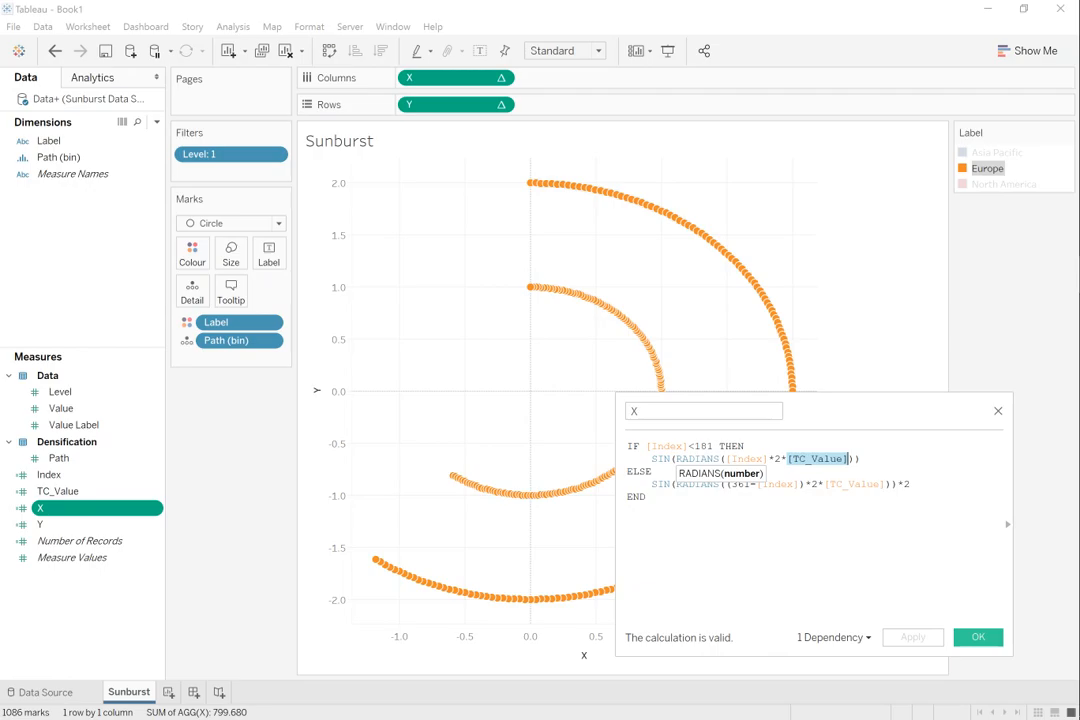
pyautogui.click(997, 411)
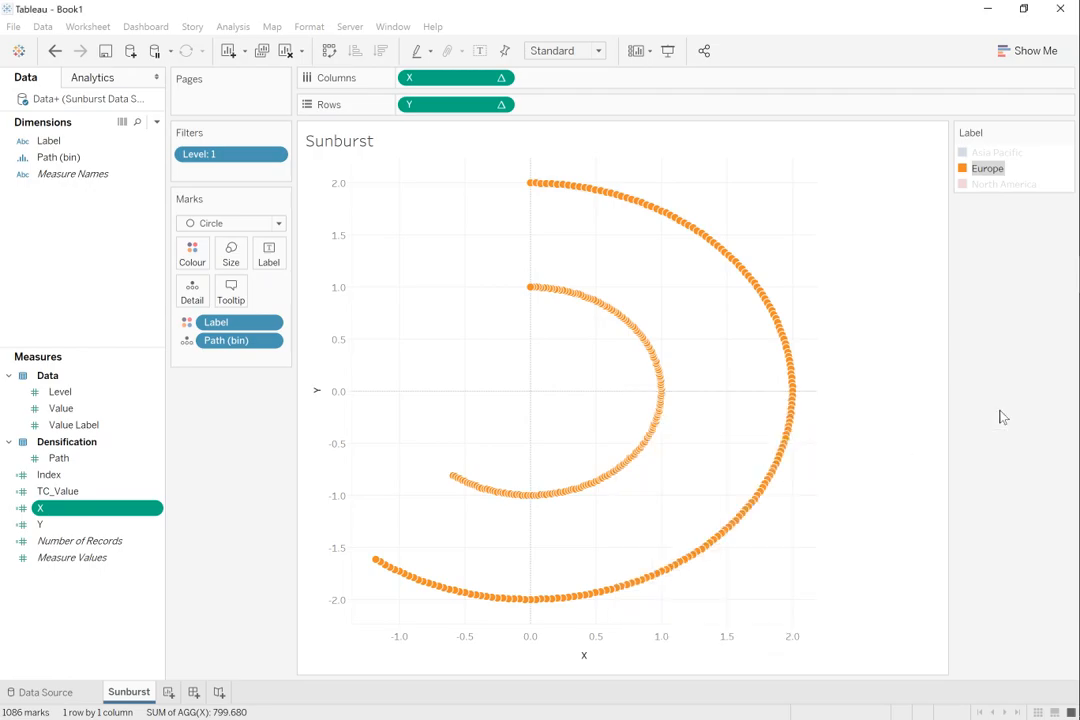
# Step: Change the mark type back to Polygon and assign Path (bin) to Path so it orders the polygon points
pyautogui.click(276, 225)
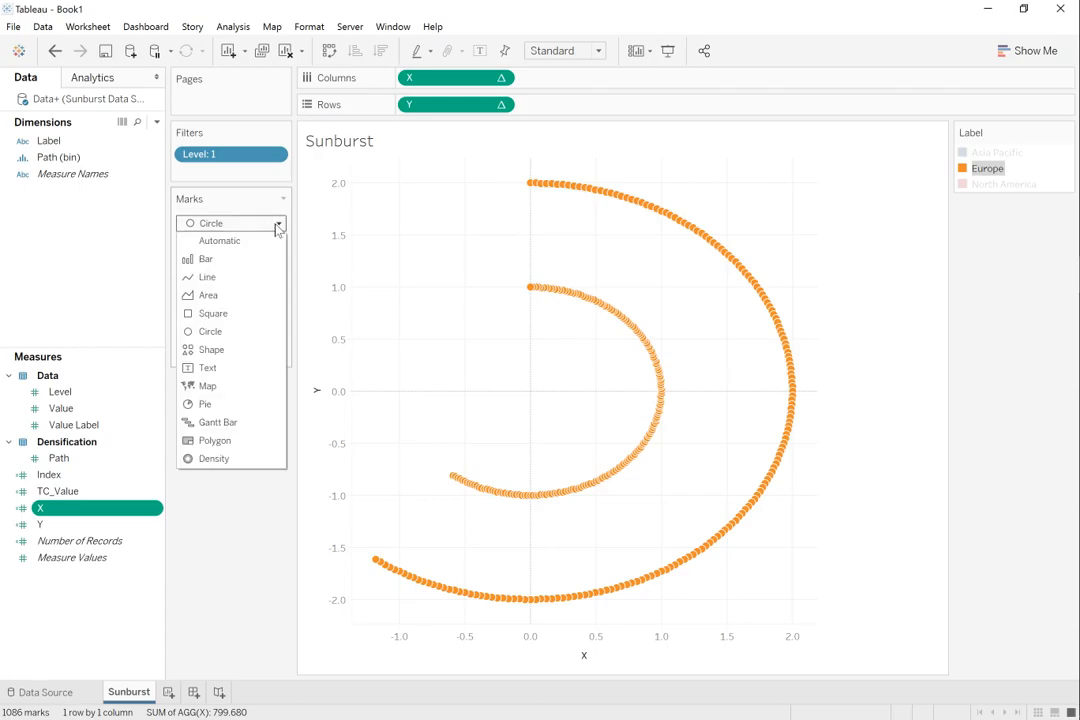
pyautogui.click(249, 438)
pyautogui.moveTo(236, 341); pyautogui.dragTo(266, 299)
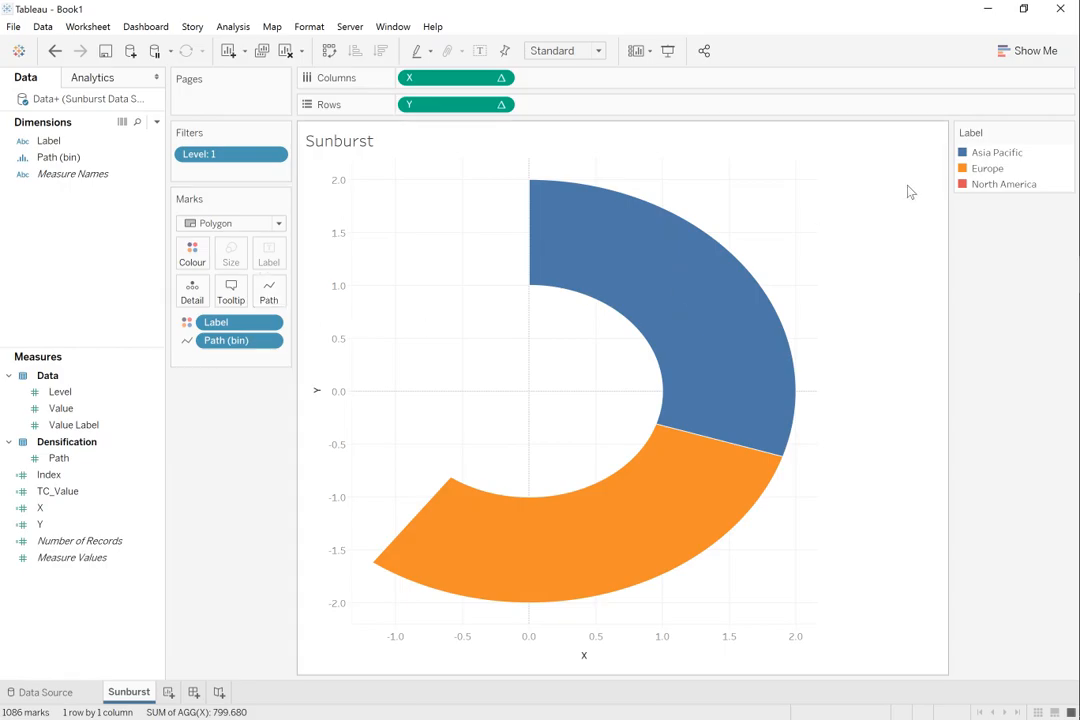